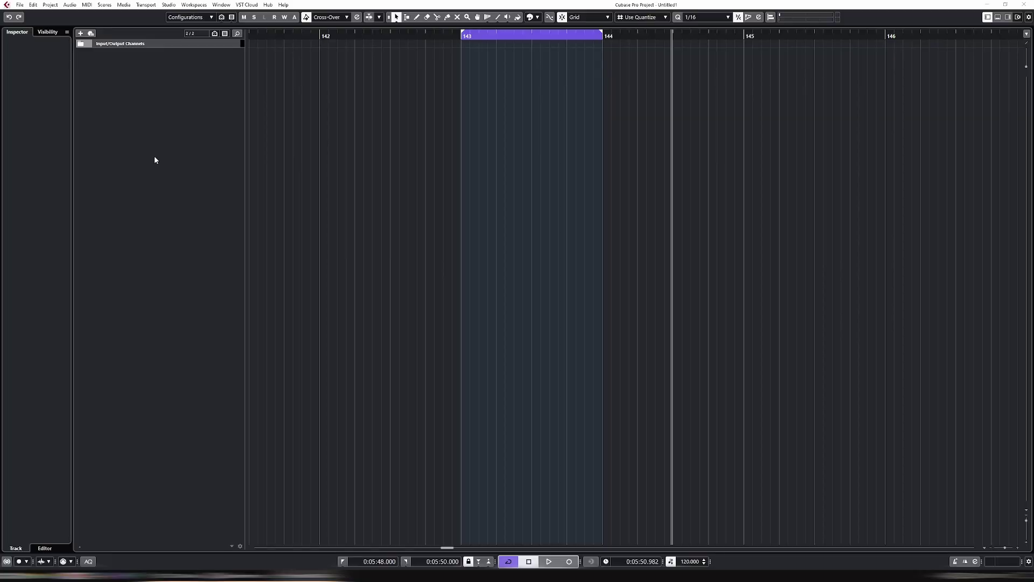
- Focus the window of the empty, untitled project
{"action": "left_click", "coordinate": [155, 160]}
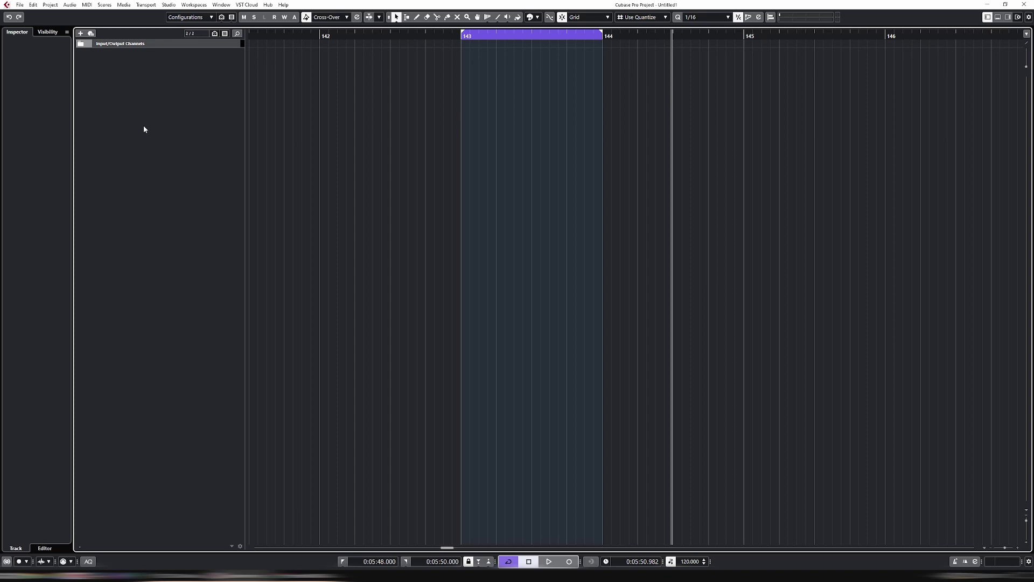
- Add a folder track named 'Test' from the track list menu, creating Test1
{"action": "right_click", "coordinate": [148, 173]}
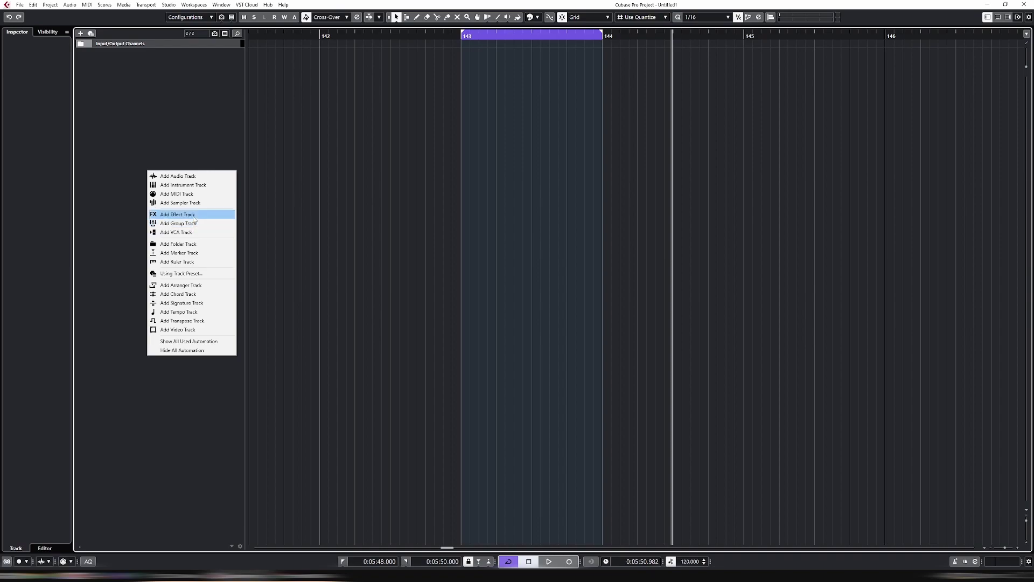
{"action": "left_click", "coordinate": [192, 245]}
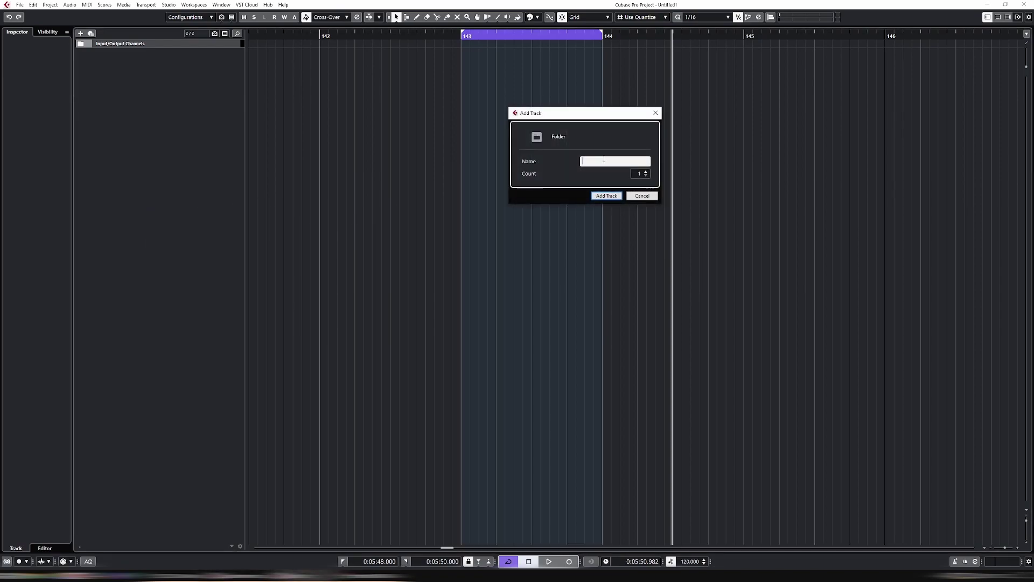
{"action": "type", "text": "Test1"}
{"action": "left_click", "coordinate": [606, 196]}
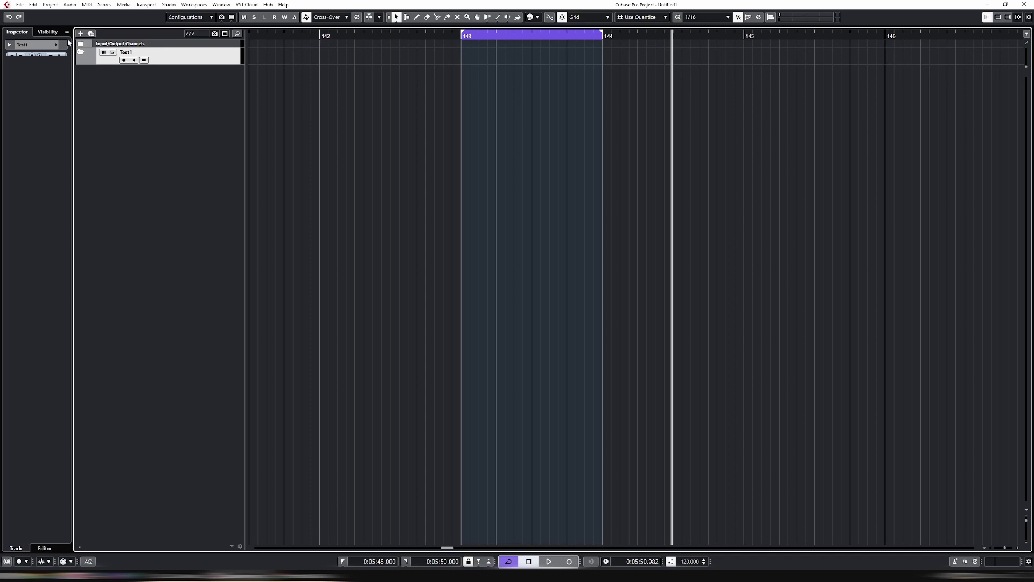
- Open the Project Logical Editor and delete its preset filter condition and Set Color action
{"action": "left_click", "coordinate": [50, 5]}
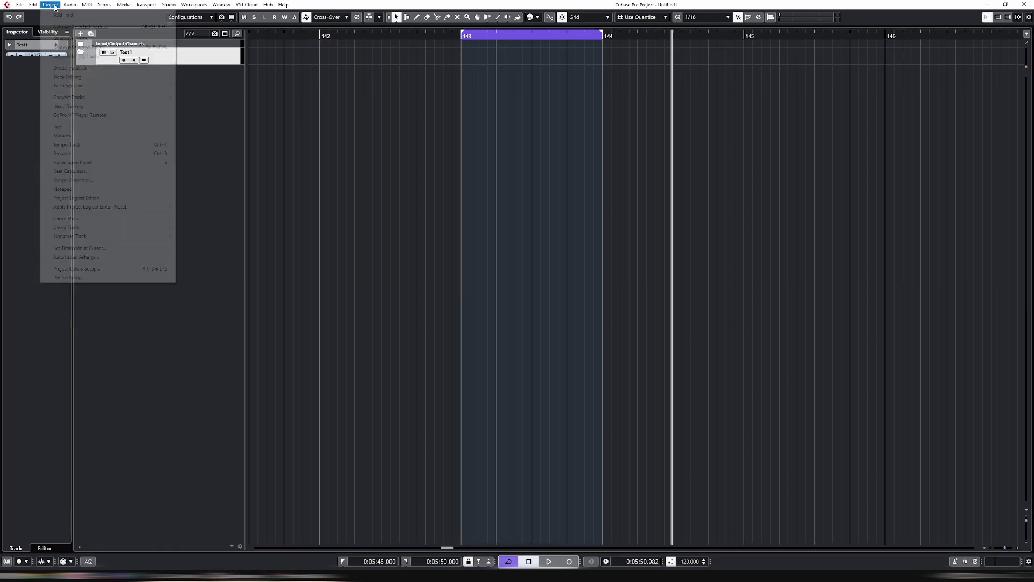
{"action": "left_click", "coordinate": [127, 198]}
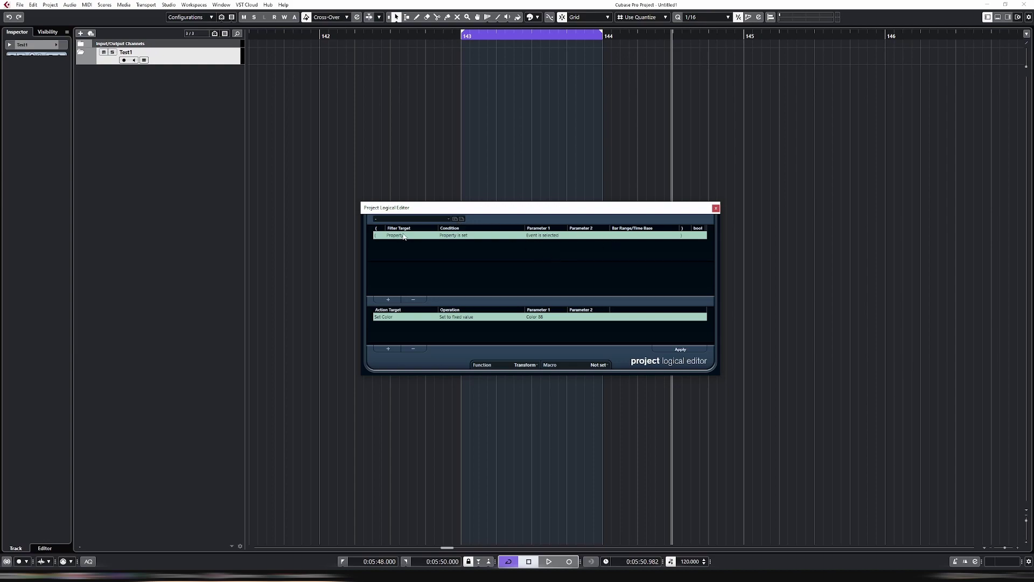
{"action": "left_click", "coordinate": [413, 299]}
{"action": "left_click", "coordinate": [414, 349]}
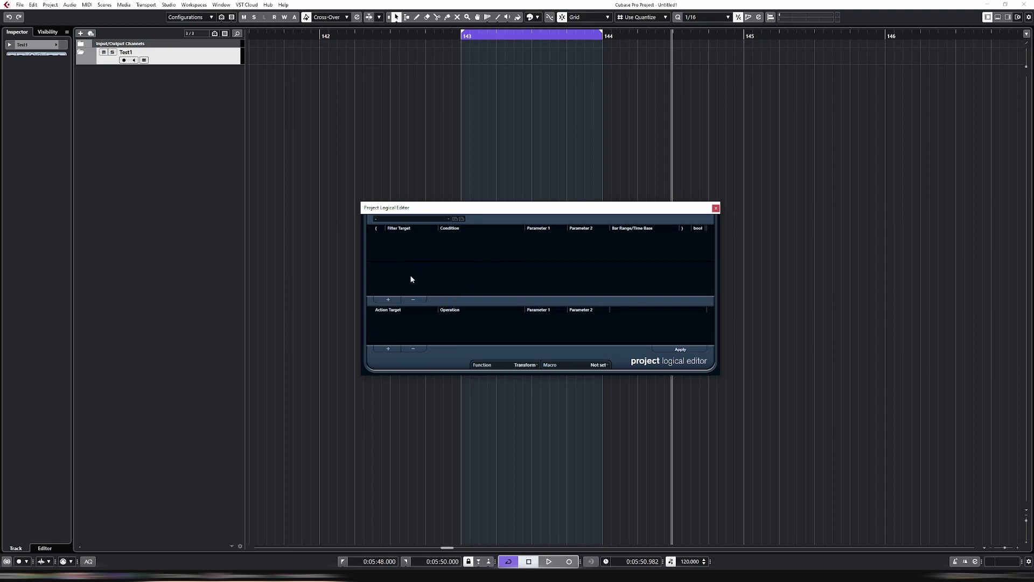
- Add a filter row testing Container Type is Equal to FolderTrack
{"action": "left_click", "coordinate": [389, 299]}
{"action": "left_click", "coordinate": [418, 235]}
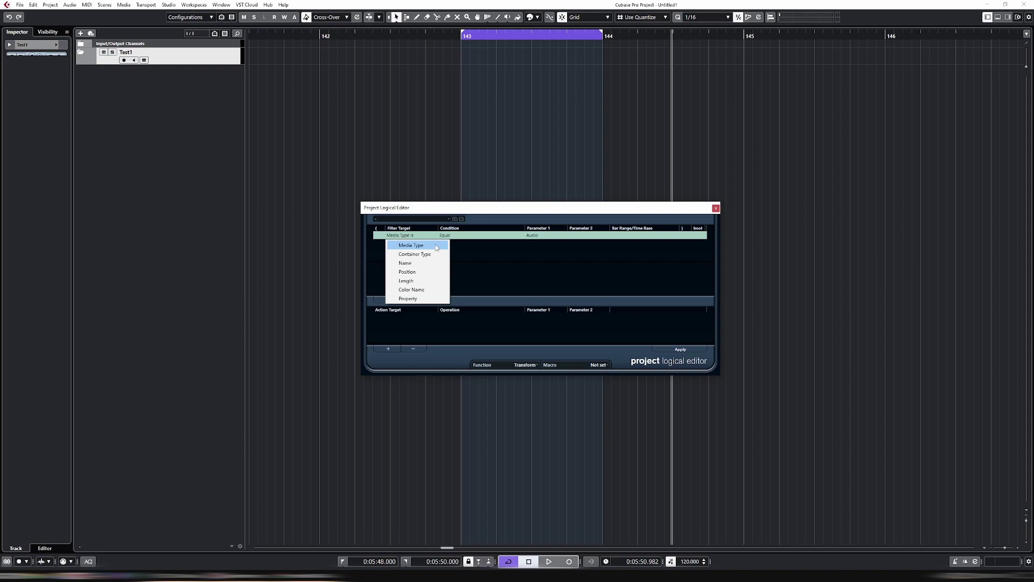
{"action": "left_click", "coordinate": [436, 246]}
{"action": "left_click", "coordinate": [541, 237]}
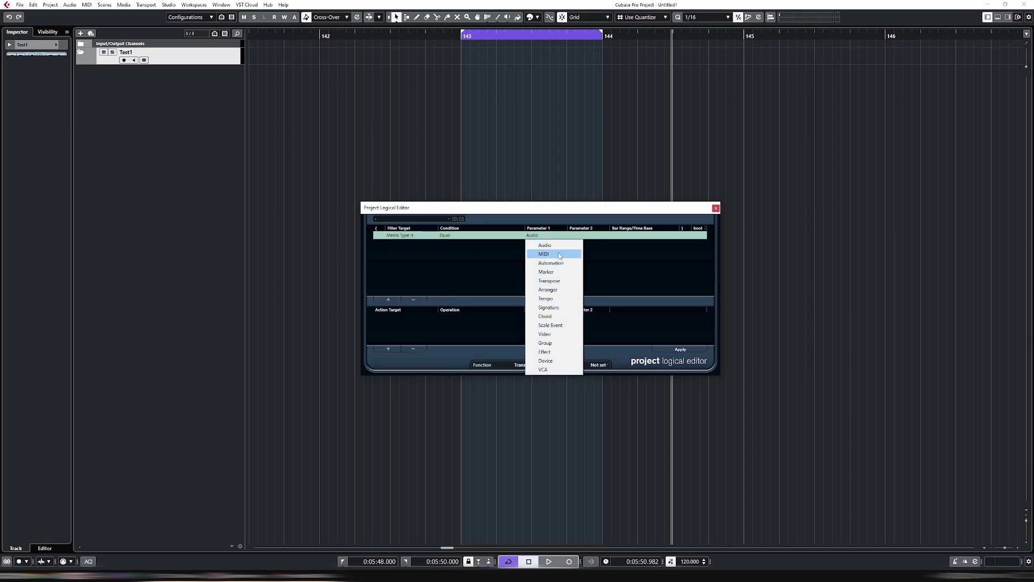
{"action": "left_click", "coordinate": [425, 247]}
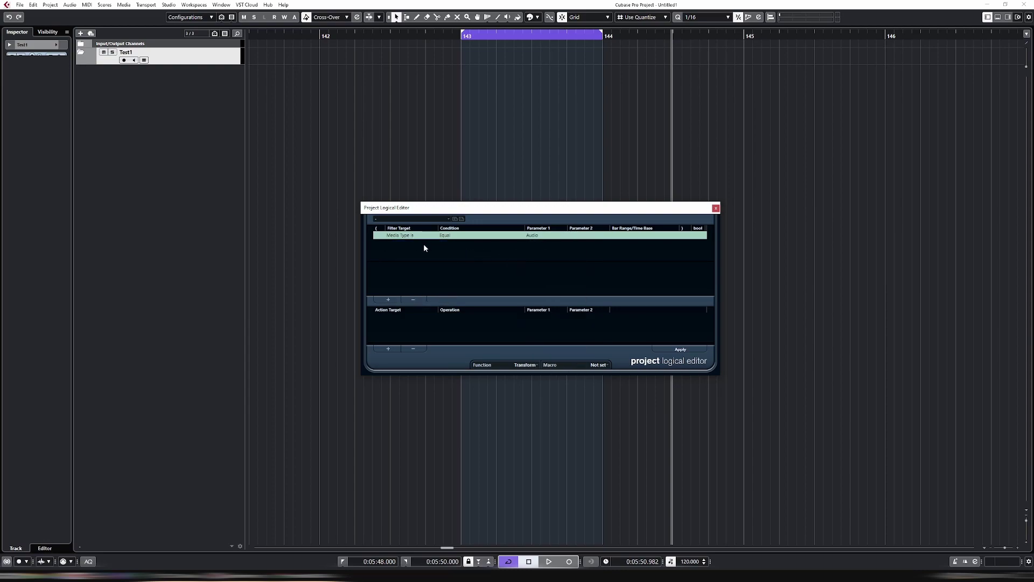
{"action": "left_click", "coordinate": [425, 247]}
{"action": "left_click", "coordinate": [422, 254]}
{"action": "left_click", "coordinate": [545, 236]}
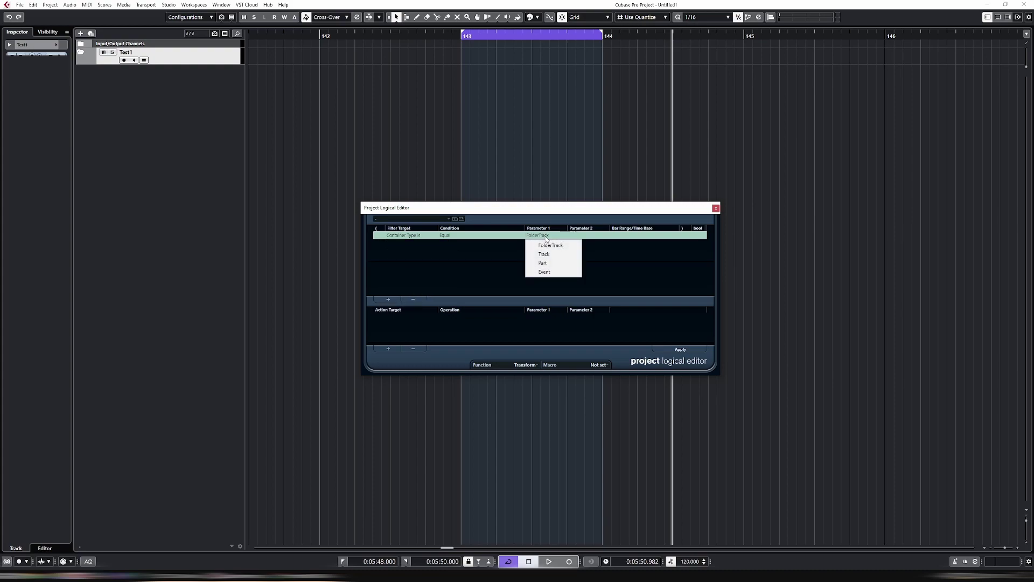
{"action": "left_click", "coordinate": [547, 239]}
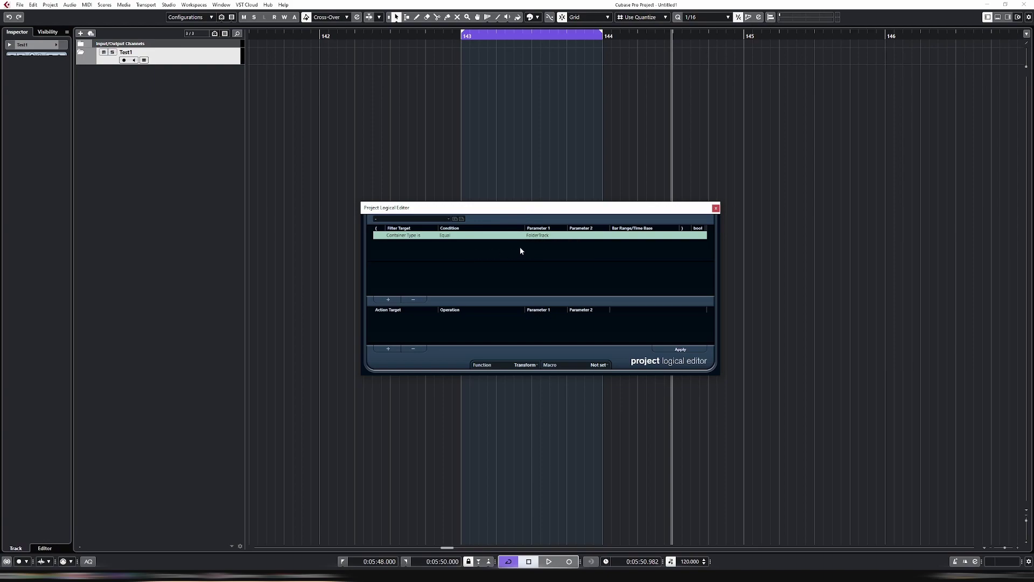
{"action": "left_click", "coordinate": [419, 236]}
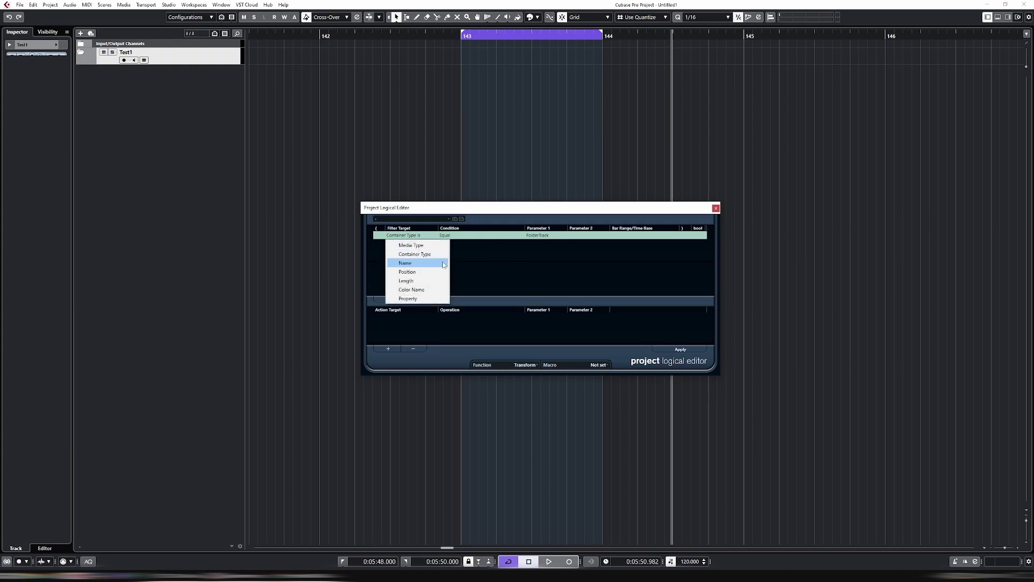
- Change the filter row to Property, Property is set, Event is selected
{"action": "left_click", "coordinate": [421, 299]}
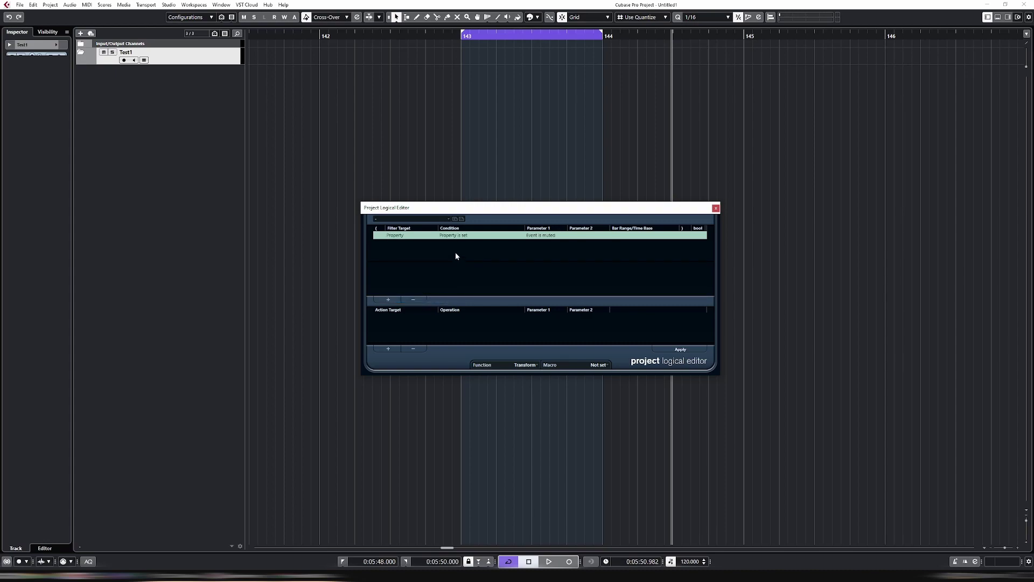
{"action": "left_click", "coordinate": [481, 237]}
{"action": "left_click", "coordinate": [550, 220]}
{"action": "left_click", "coordinate": [555, 237]}
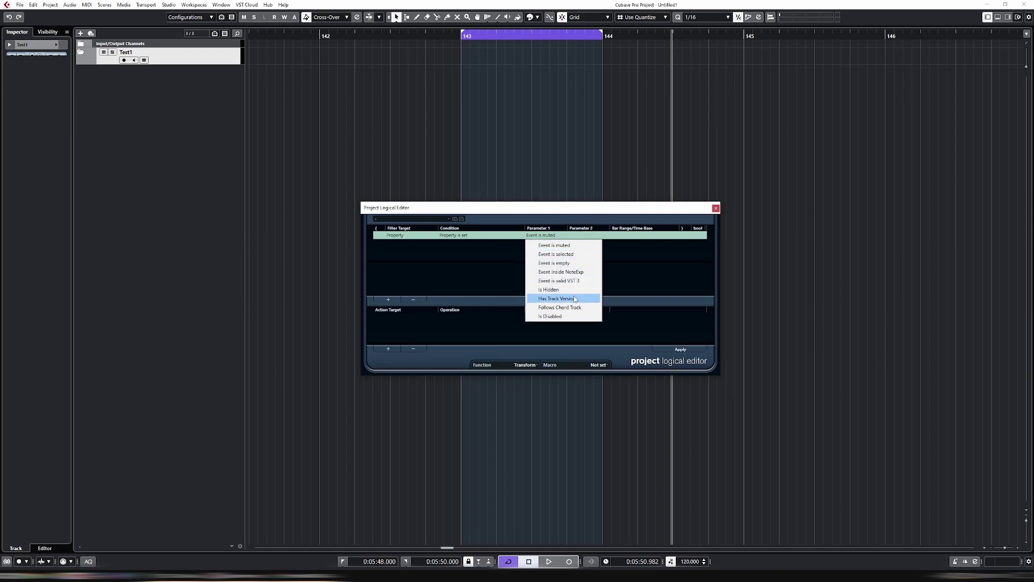
{"action": "left_click", "coordinate": [550, 216]}
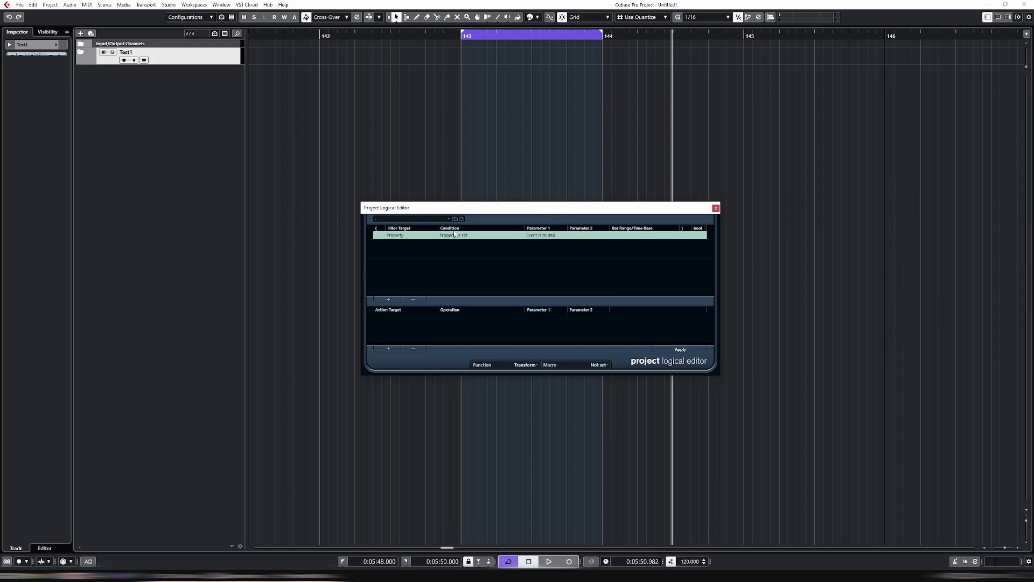
{"action": "left_click", "coordinate": [542, 235]}
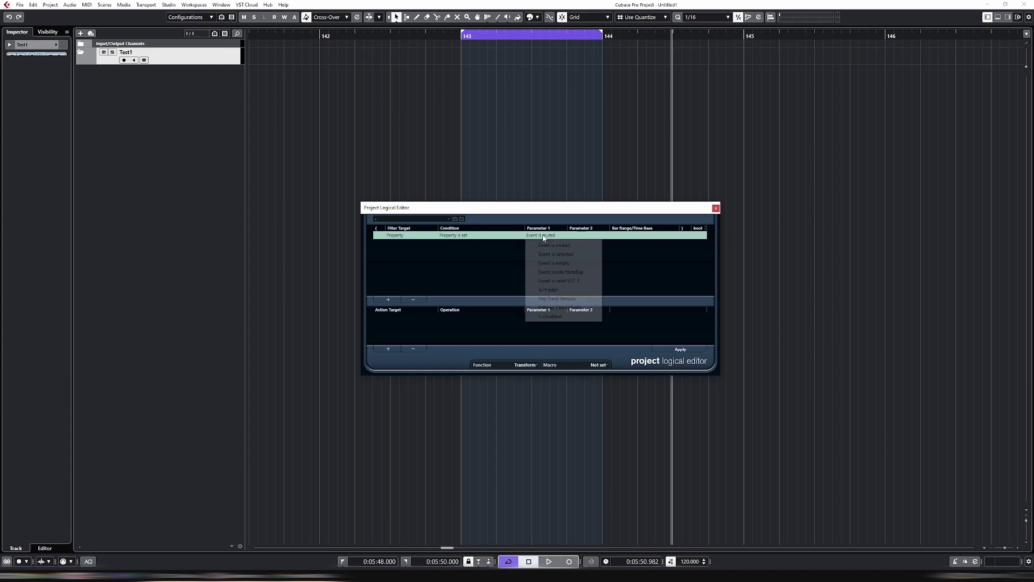
{"action": "left_click", "coordinate": [574, 257]}
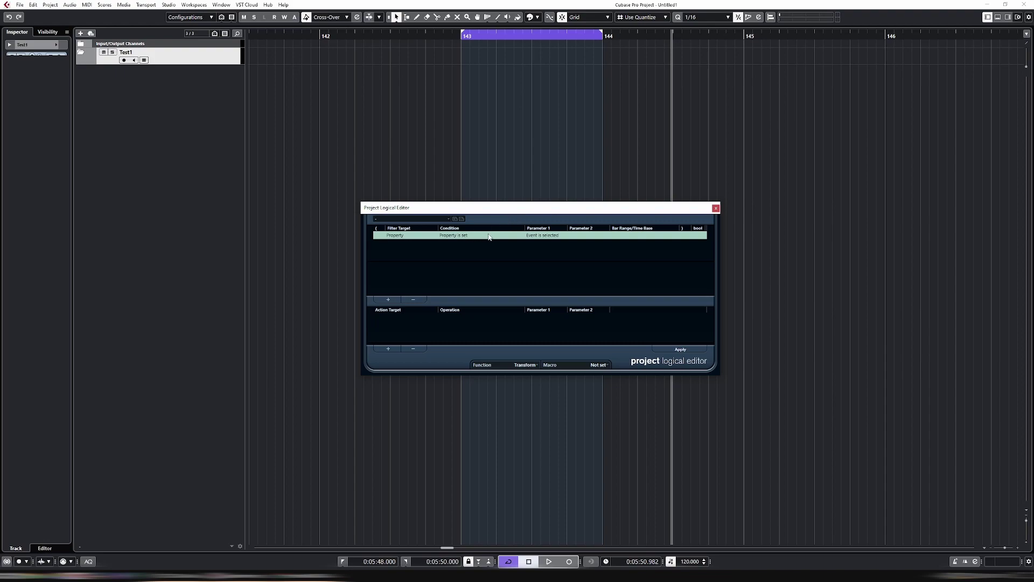
{"action": "left_click", "coordinate": [425, 237]}
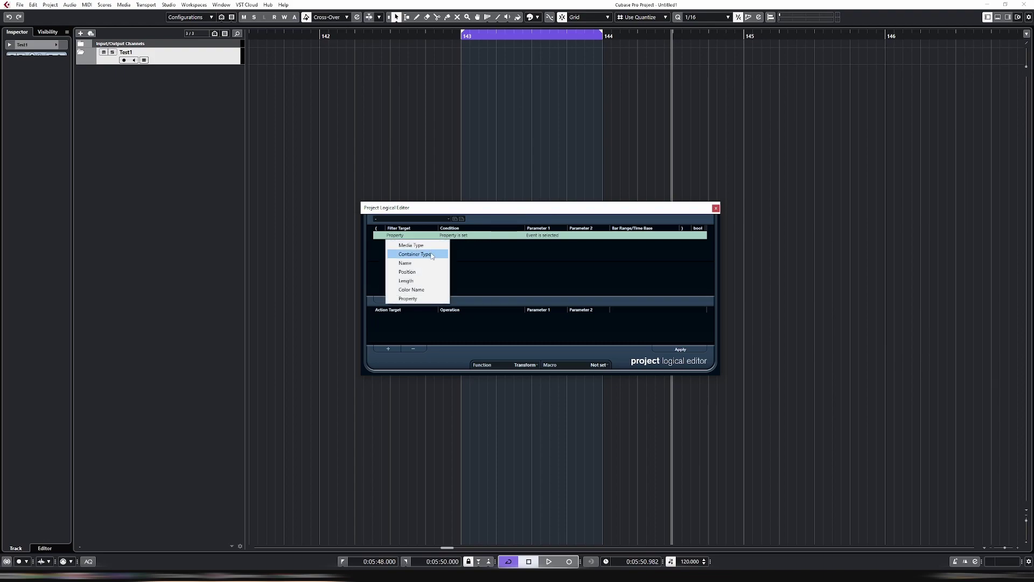
{"action": "left_click", "coordinate": [570, 214]}
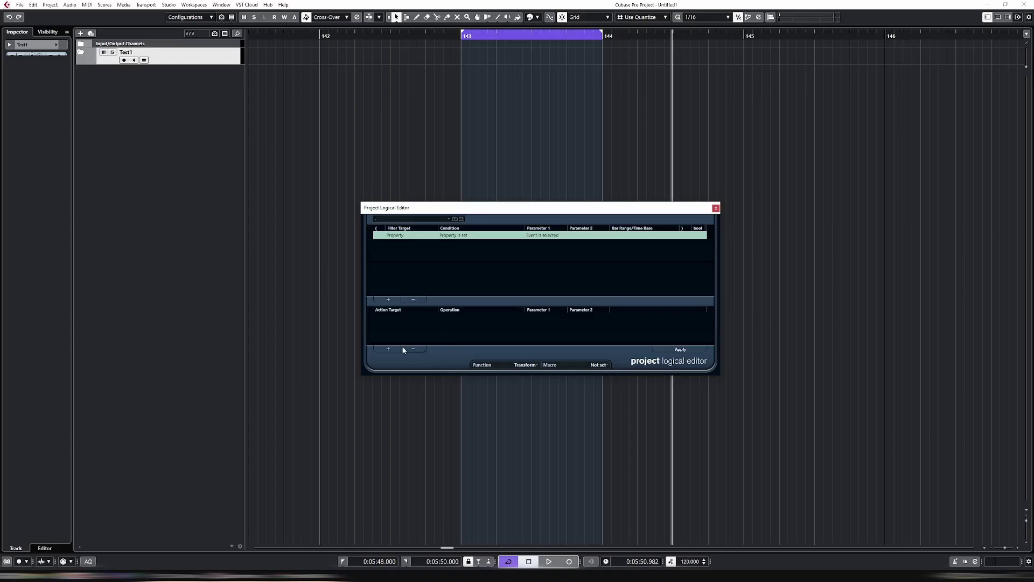
- Add an action row and try Position, then Length, as its action target
{"action": "left_click", "coordinate": [388, 349]}
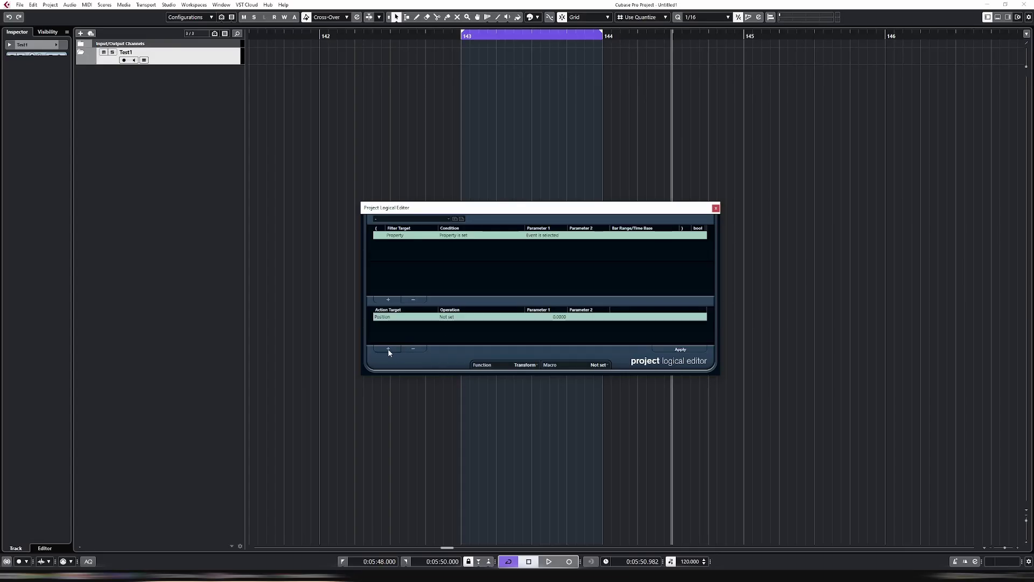
{"action": "left_click", "coordinate": [410, 317]}
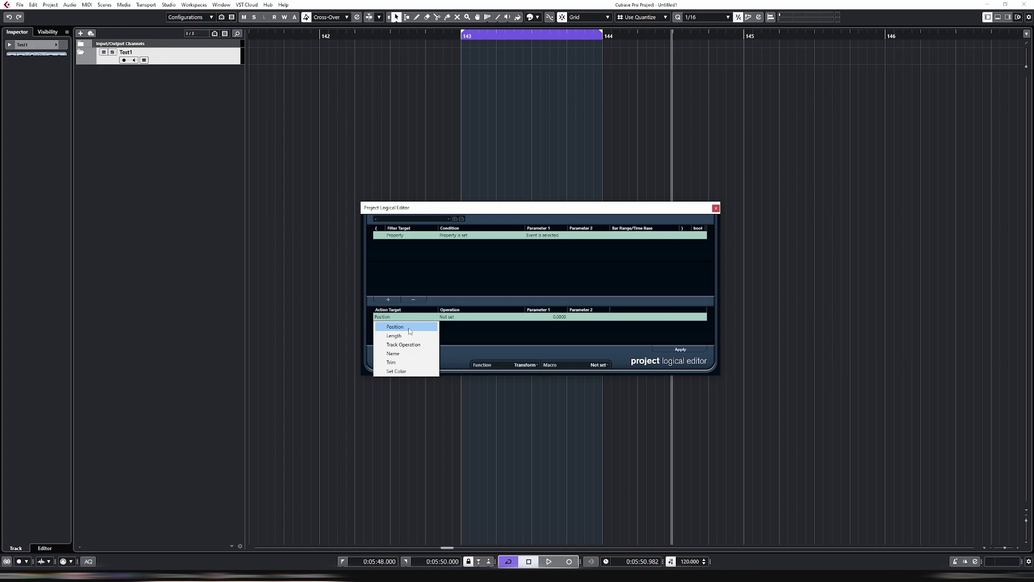
{"action": "left_click", "coordinate": [474, 320]}
{"action": "left_click", "coordinate": [489, 320]}
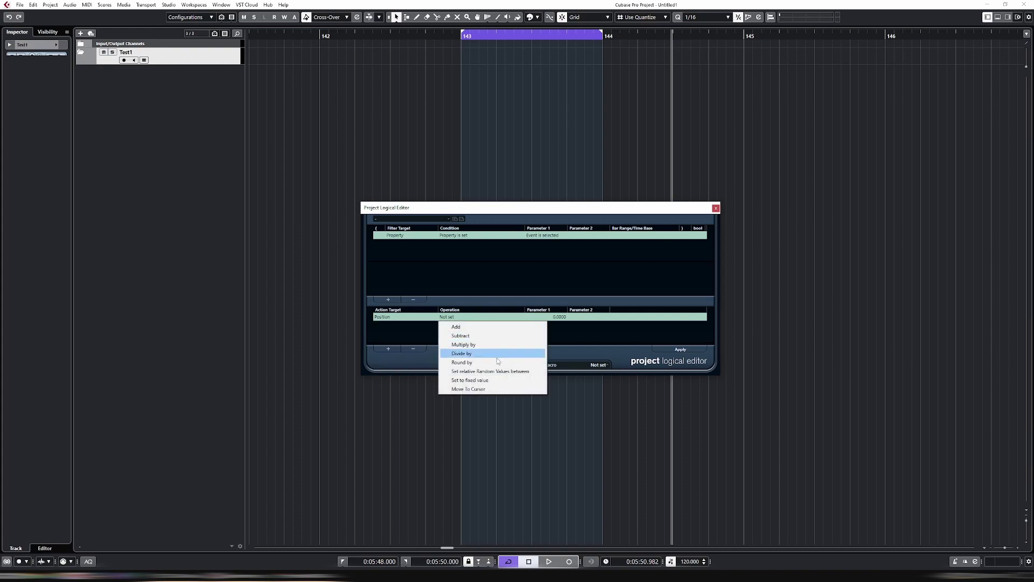
{"action": "left_click", "coordinate": [407, 320]}
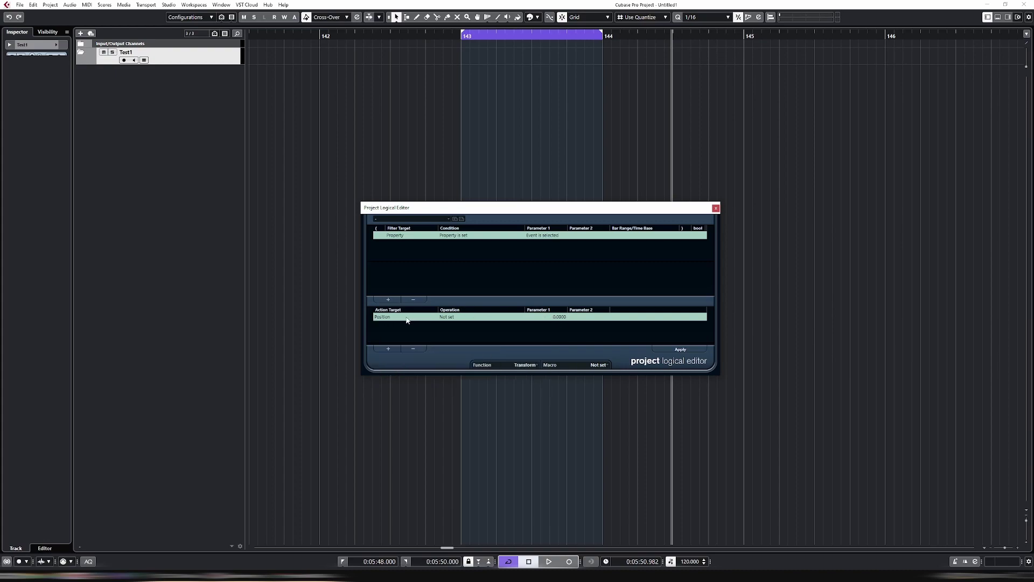
{"action": "left_click", "coordinate": [407, 321]}
{"action": "left_click", "coordinate": [405, 336]}
- Switch the action target to Track Operation, leaving Record Enable
{"action": "left_click", "coordinate": [475, 316]}
{"action": "left_click", "coordinate": [405, 324]}
{"action": "left_click", "coordinate": [405, 325]}
{"action": "left_click", "coordinate": [401, 345]}
{"action": "left_click", "coordinate": [469, 316]}
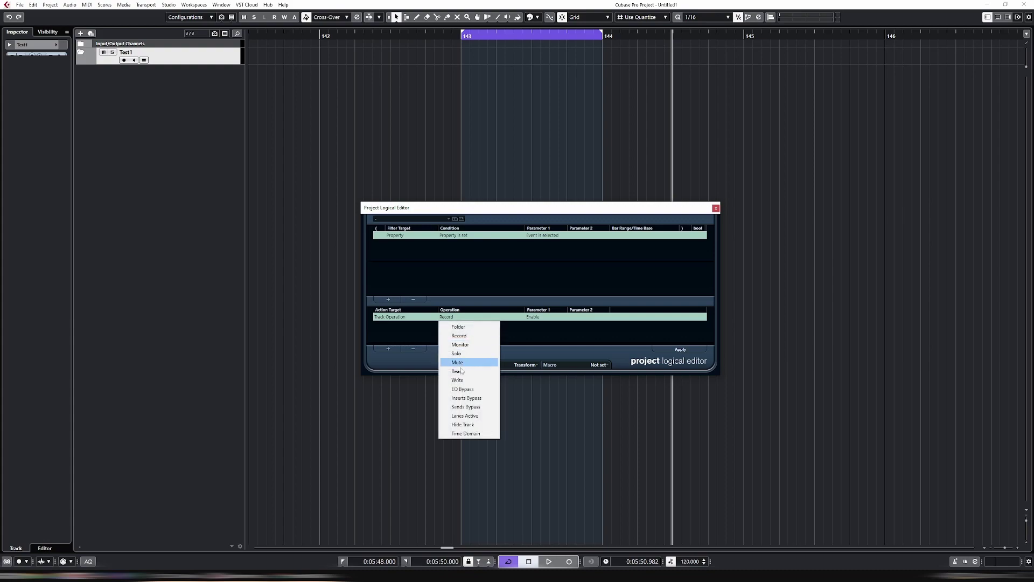
{"action": "left_click", "coordinate": [410, 323]}
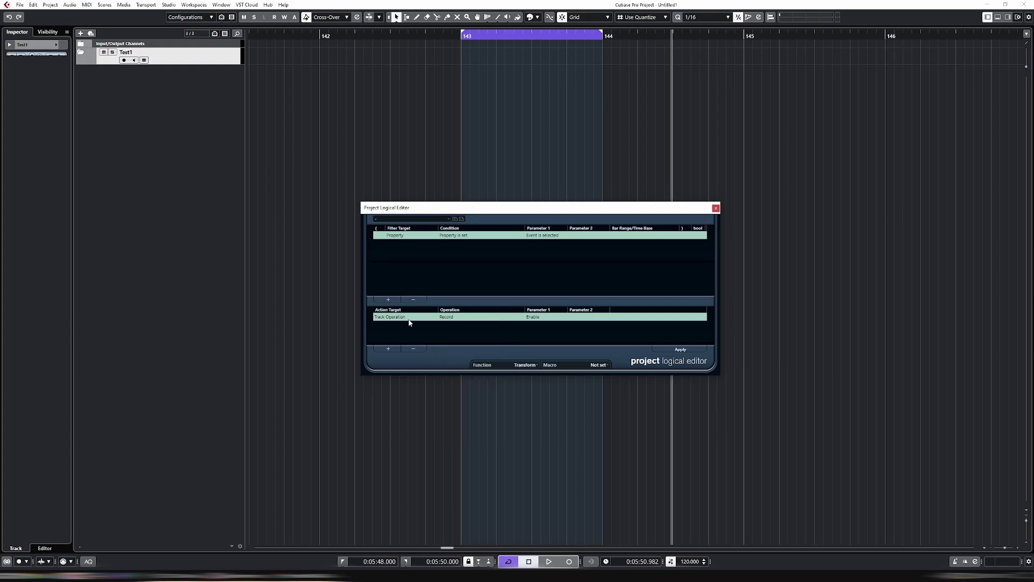
{"action": "left_click", "coordinate": [409, 319]}
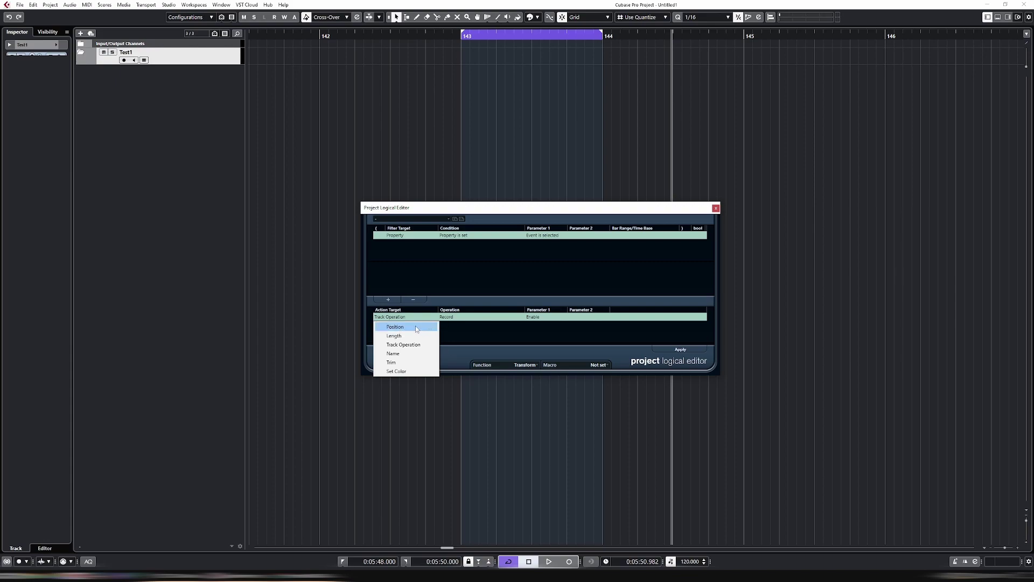
{"action": "left_click", "coordinate": [391, 372]}
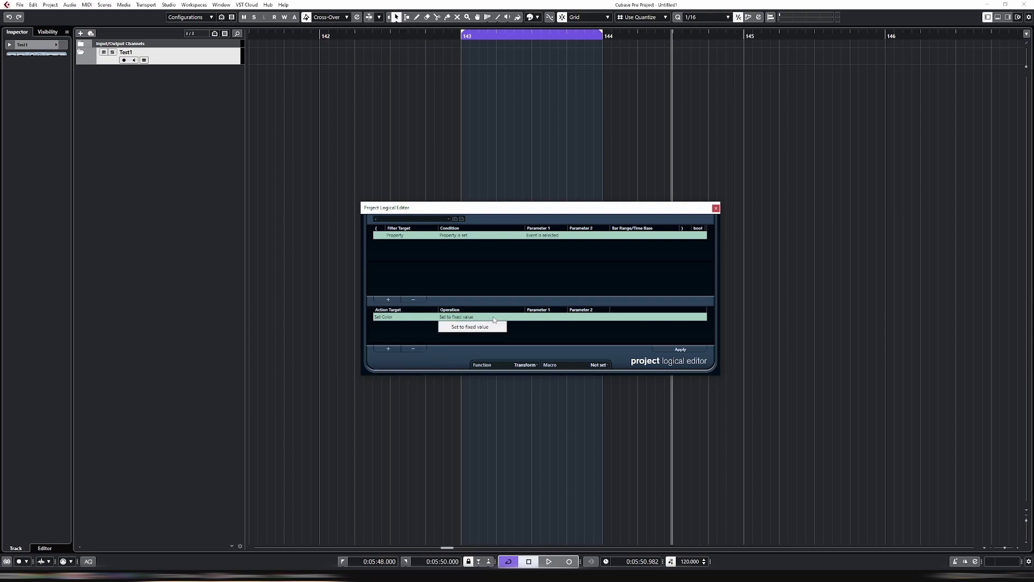
{"action": "left_click", "coordinate": [546, 319]}
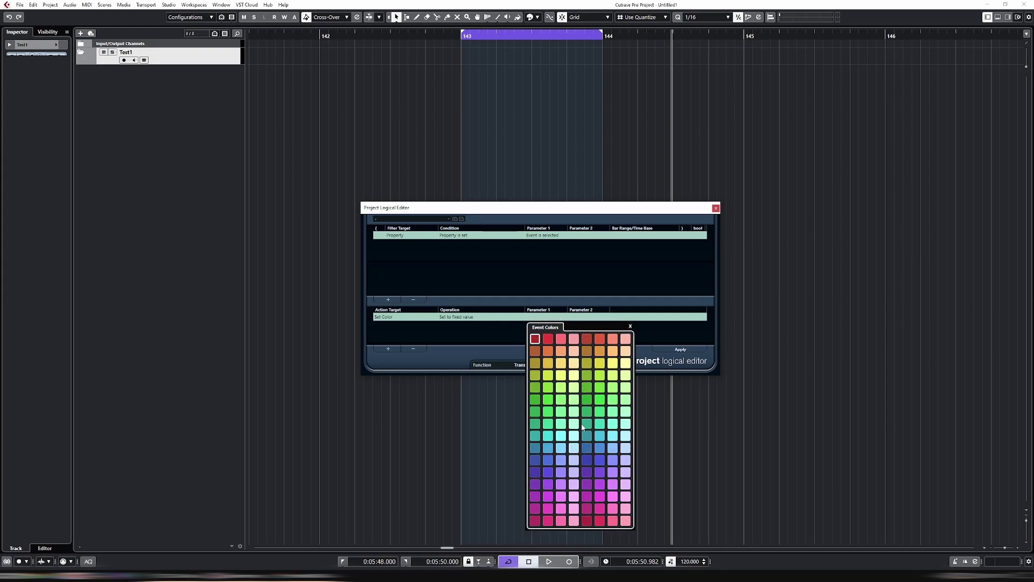
{"action": "left_click", "coordinate": [562, 425]}
{"action": "left_click", "coordinate": [612, 305]}
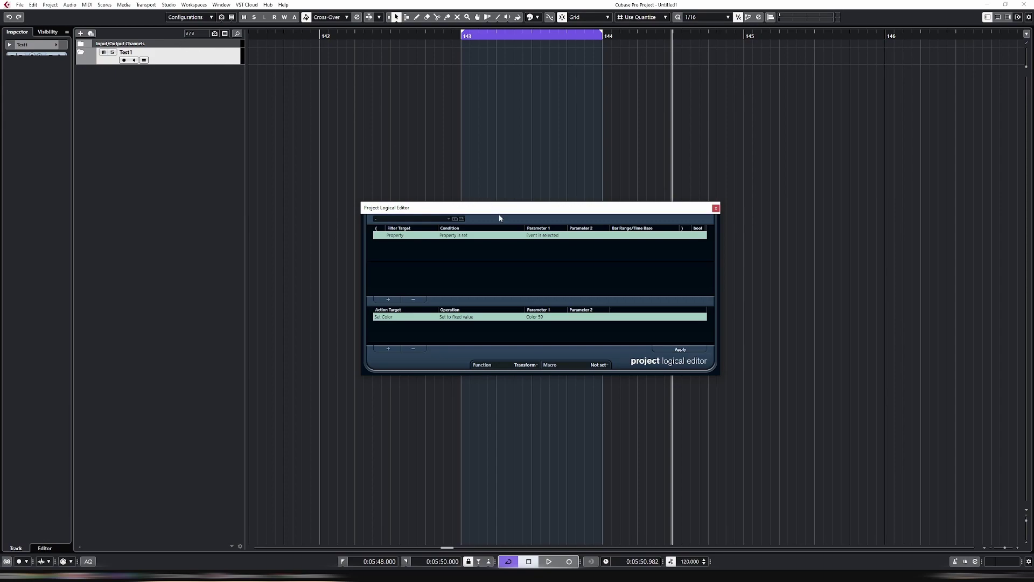
{"action": "left_click", "coordinate": [680, 350]}
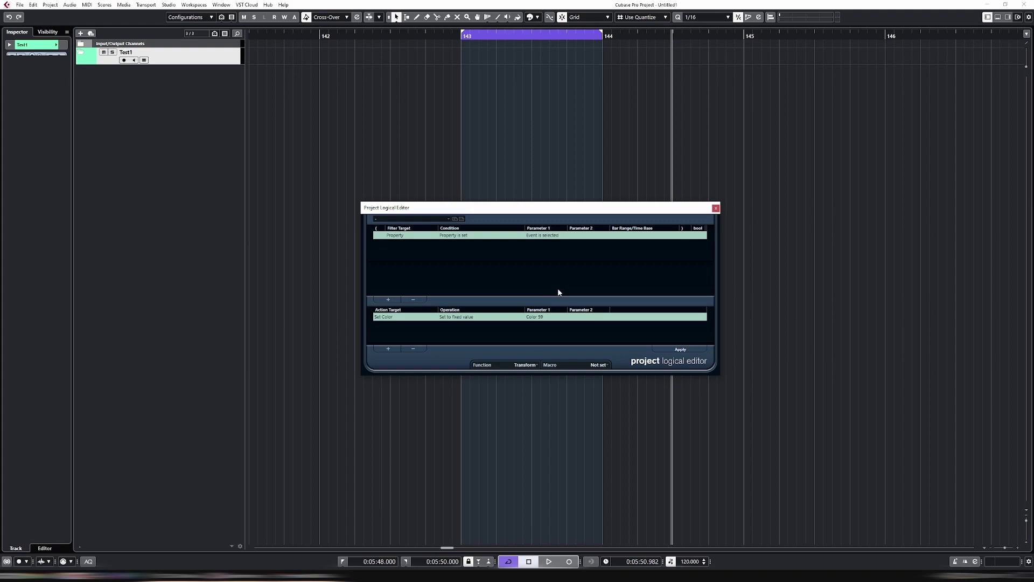
- Add a Vital instrument track and apply the green colour rule to it
{"action": "left_click", "coordinate": [415, 241]}
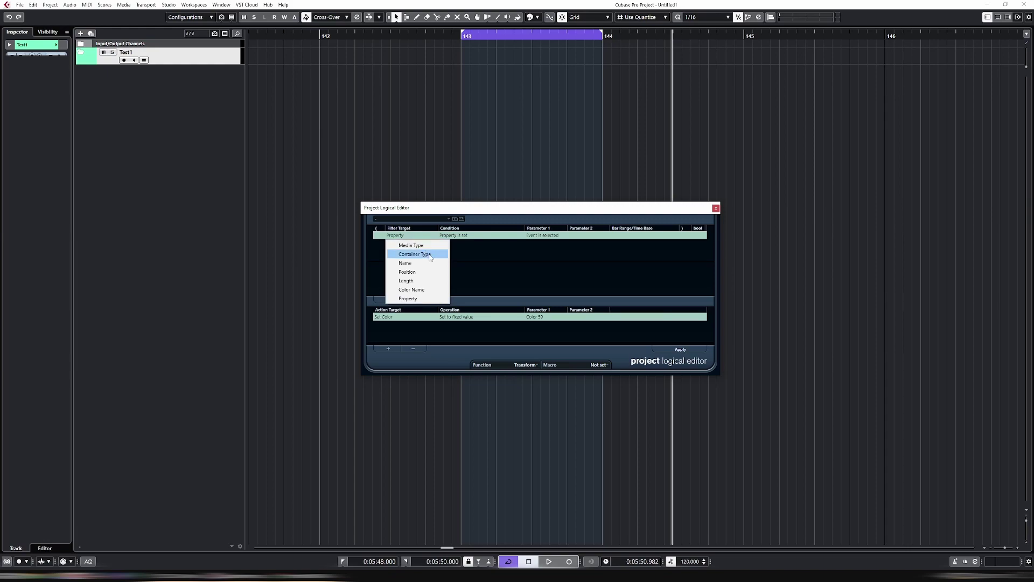
{"action": "left_click", "coordinate": [478, 211]}
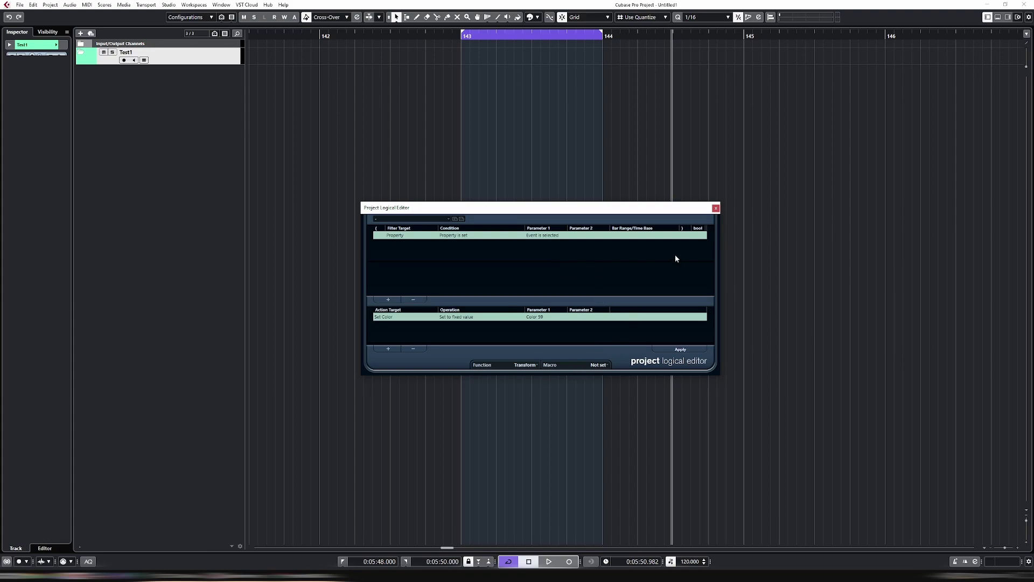
{"action": "right_click", "coordinate": [180, 191]}
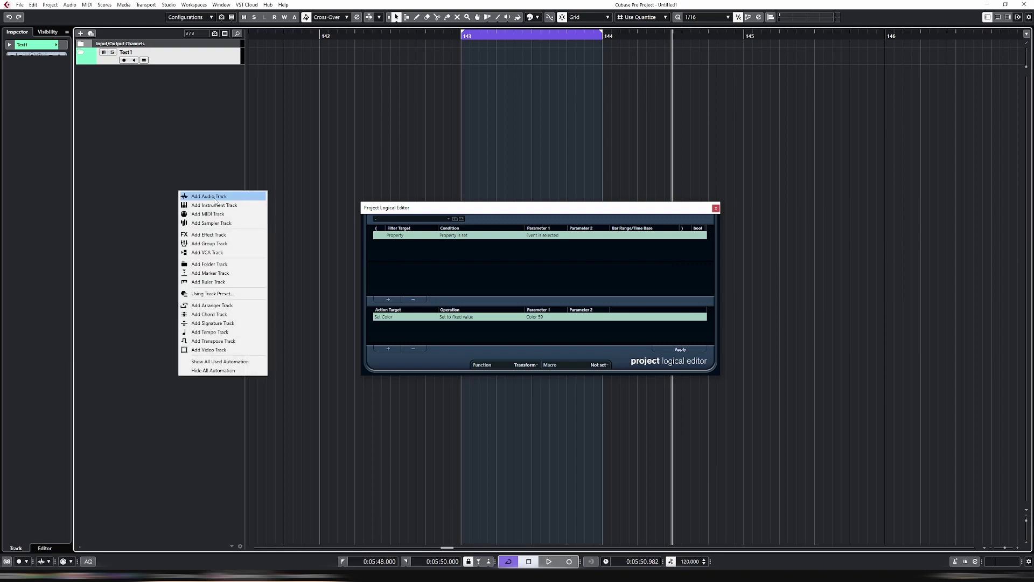
{"action": "left_click", "coordinate": [230, 207]}
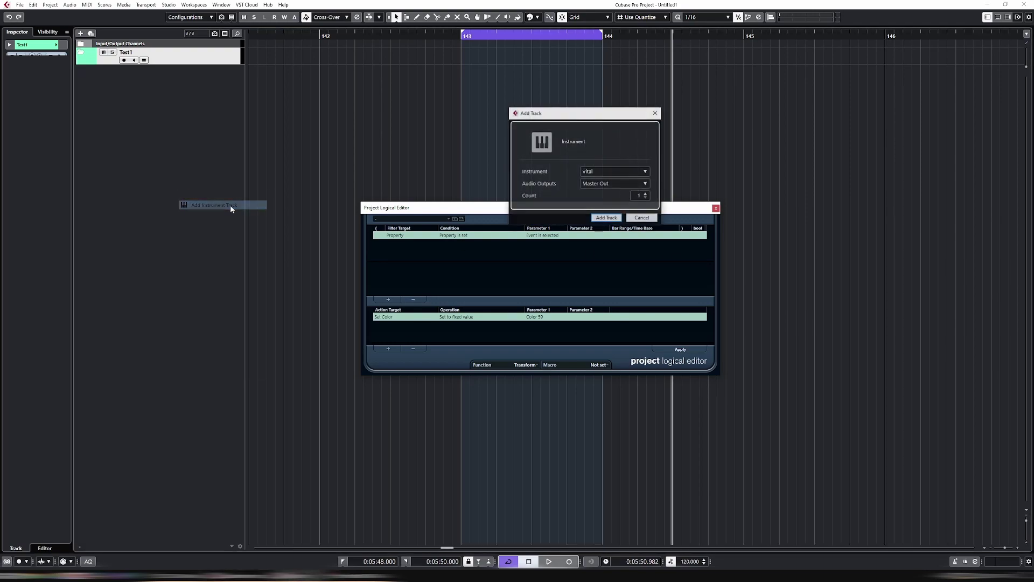
{"action": "left_click", "coordinate": [606, 218]}
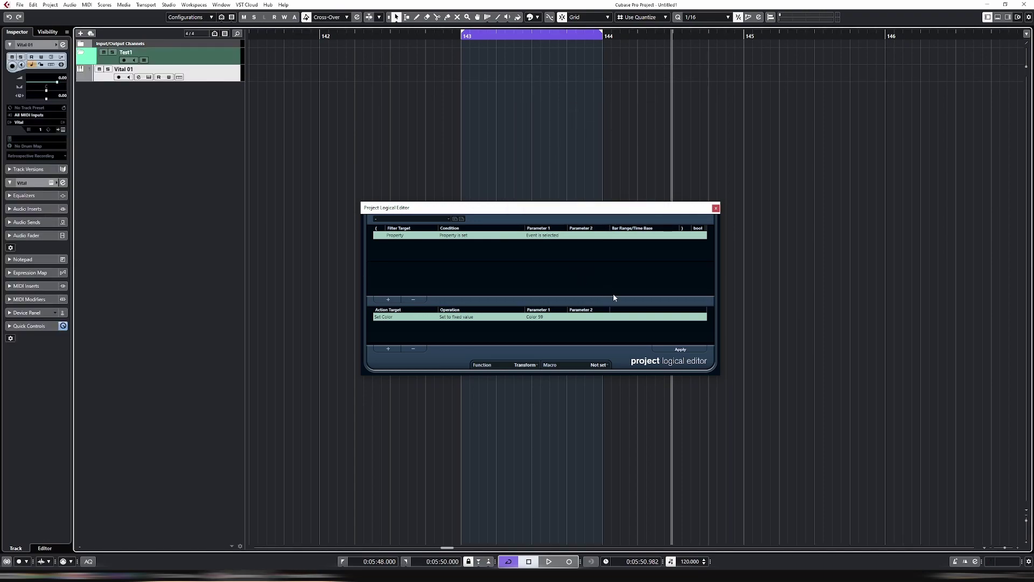
{"action": "left_click", "coordinate": [681, 349]}
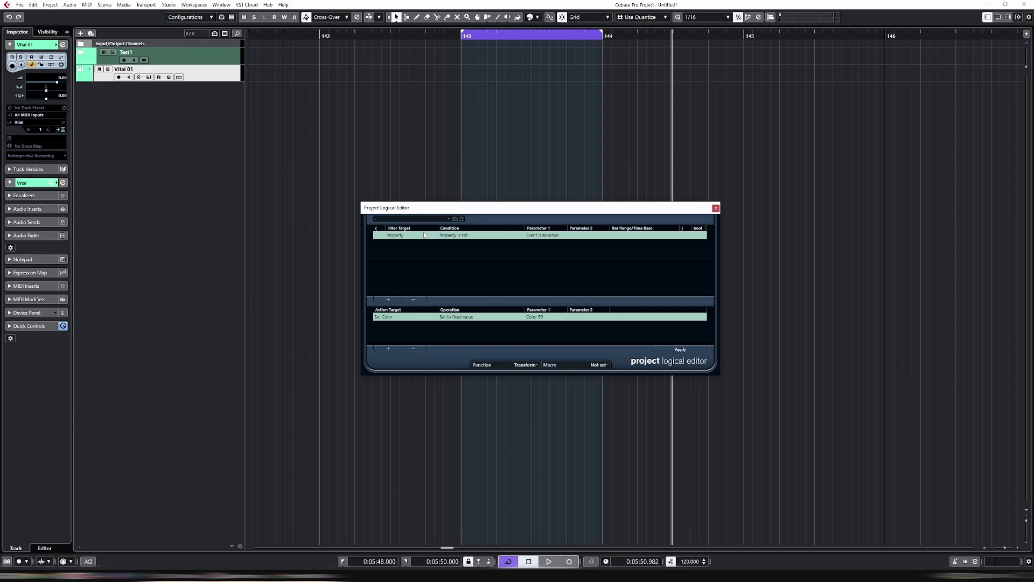
- Add a second filter row testing Container Type
{"action": "left_click", "coordinate": [388, 299]}
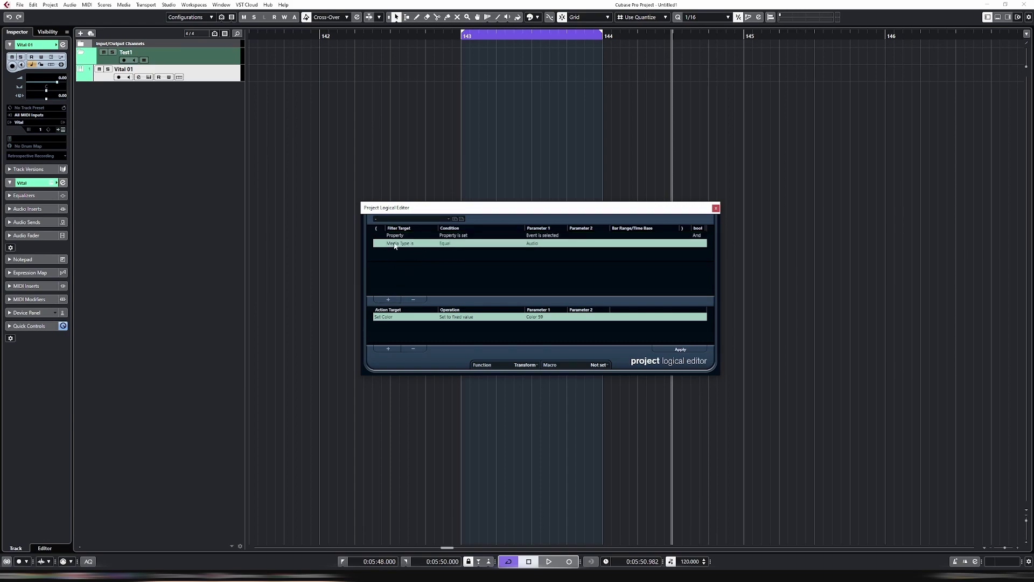
{"action": "left_click", "coordinate": [395, 243]}
{"action": "left_click", "coordinate": [404, 262]}
{"action": "left_click", "coordinate": [543, 243]}
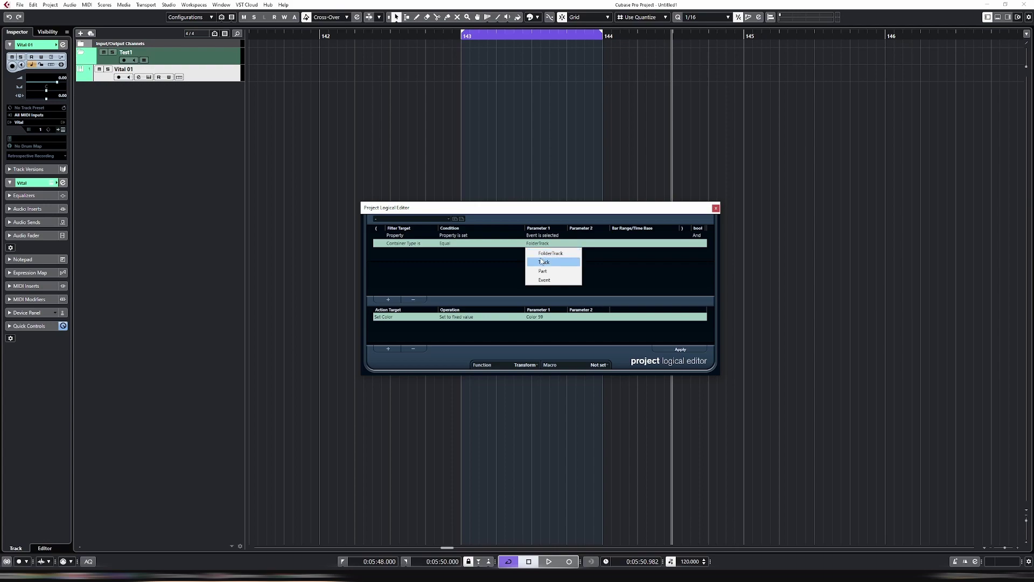
- Delete the Container Type row, set the action to Color 7, and turn Vital 01 and Test1 red
{"action": "left_click", "coordinate": [472, 267]}
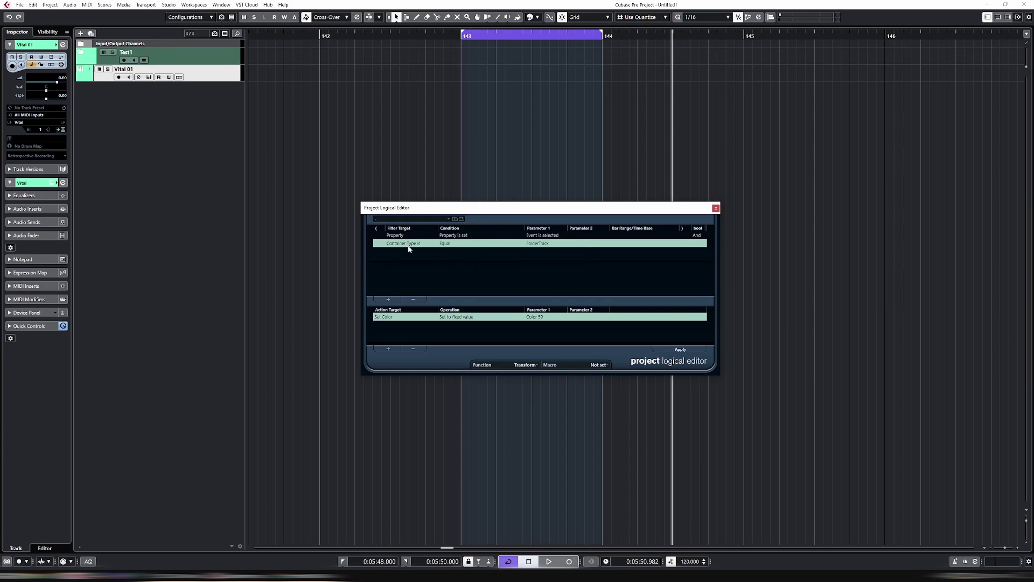
{"action": "left_click", "coordinate": [413, 300]}
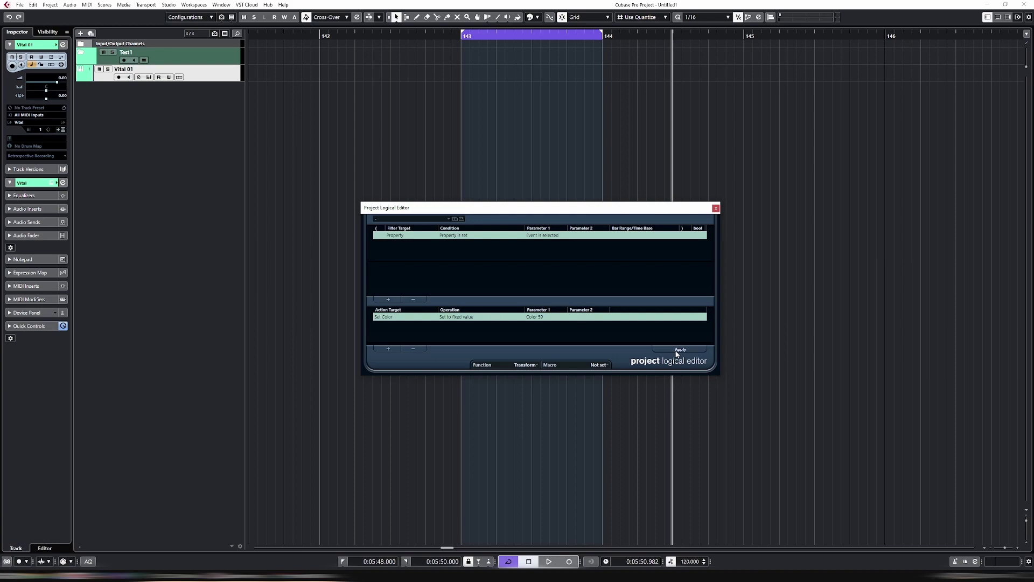
{"action": "left_click", "coordinate": [556, 318]}
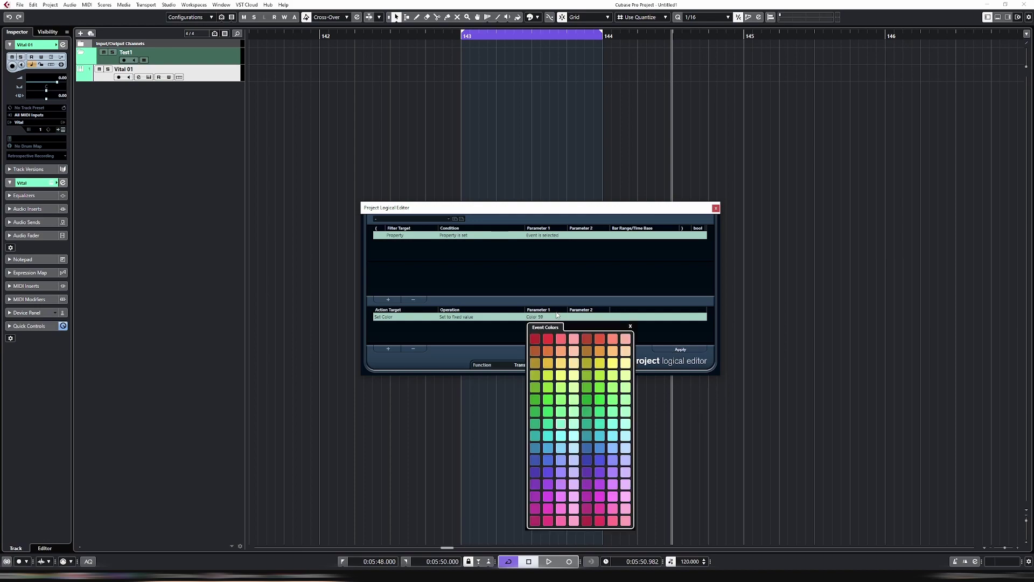
{"action": "left_click", "coordinate": [612, 338]}
{"action": "left_click", "coordinate": [681, 348]}
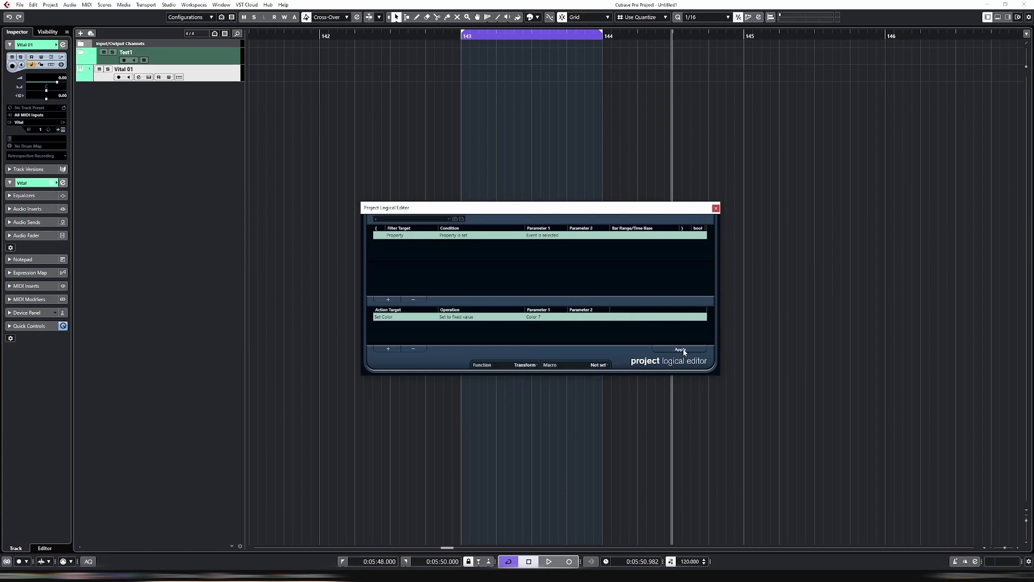
{"action": "left_click", "coordinate": [684, 350]}
{"action": "left_click", "coordinate": [685, 350]}
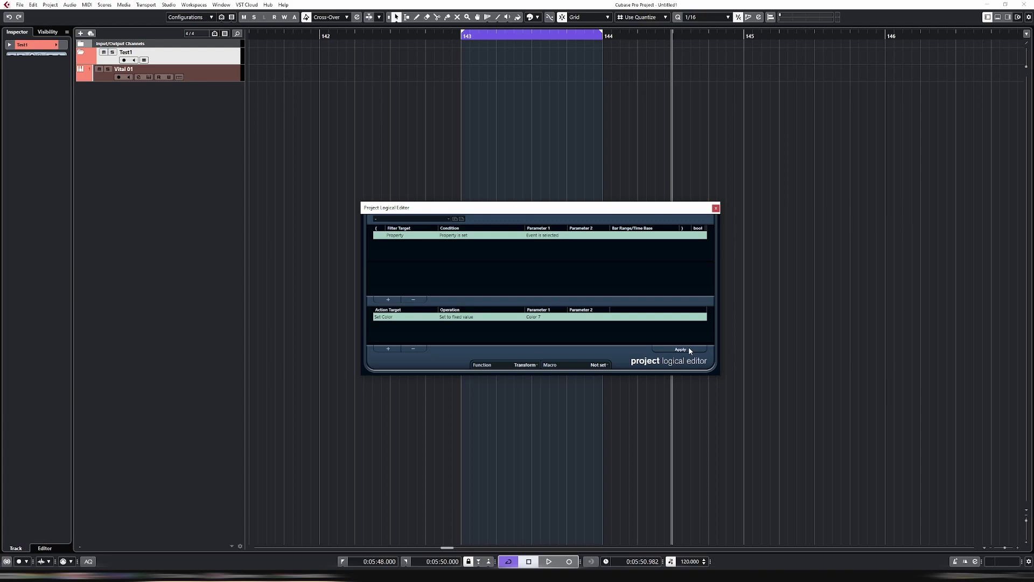
{"action": "left_click", "coordinate": [455, 219]}
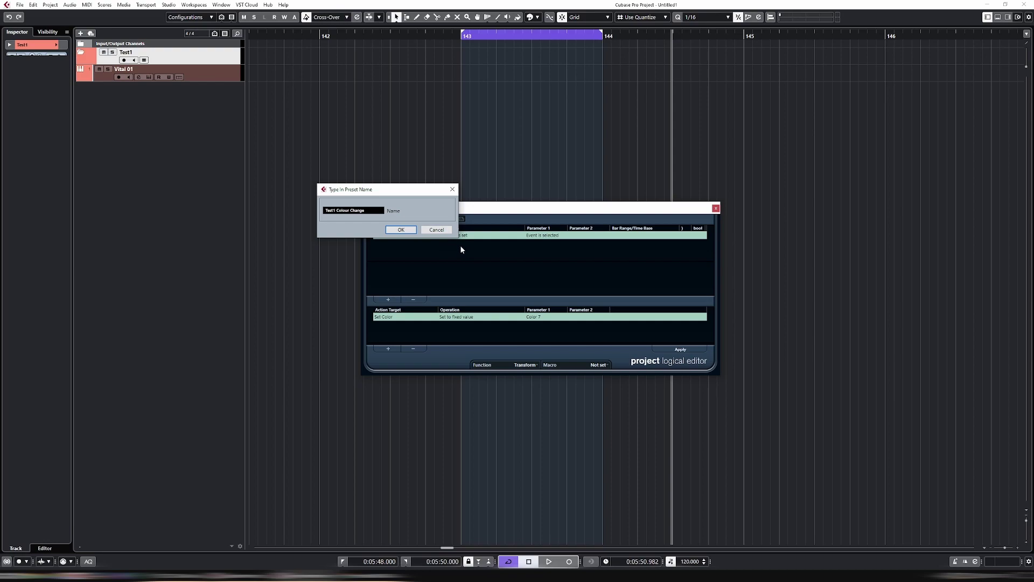
- Save the rule as the preset 'Test1 Colour Change'
{"action": "left_click", "coordinate": [405, 232]}
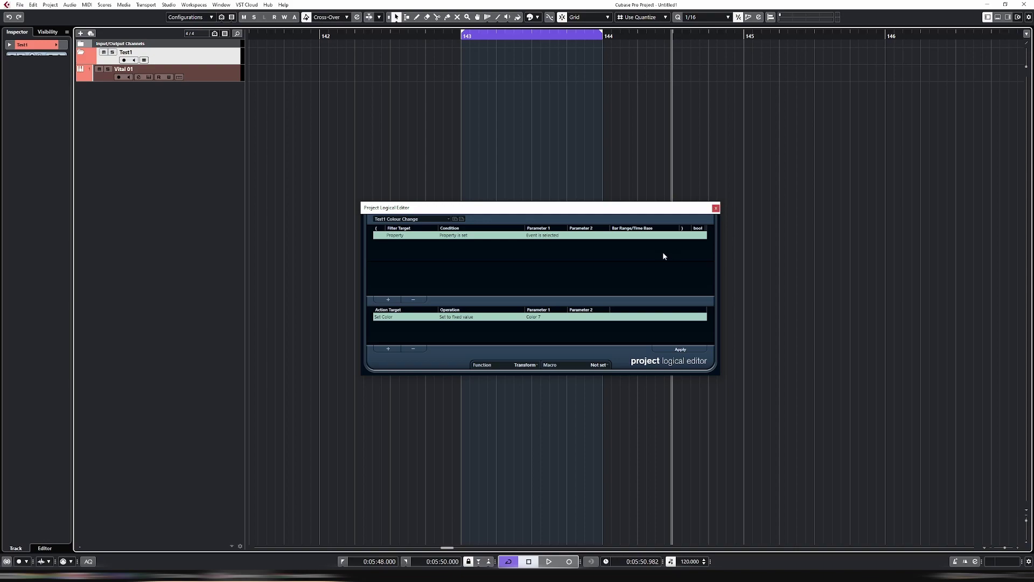
- Move the Vital 01 track into the Test1 folder and select the folder
{"action": "left_click", "coordinate": [208, 78]}
{"action": "left_click_drag", "start_coordinate": [208, 79], "coordinate": [219, 61]}
{"action": "key", "text": "Up"}
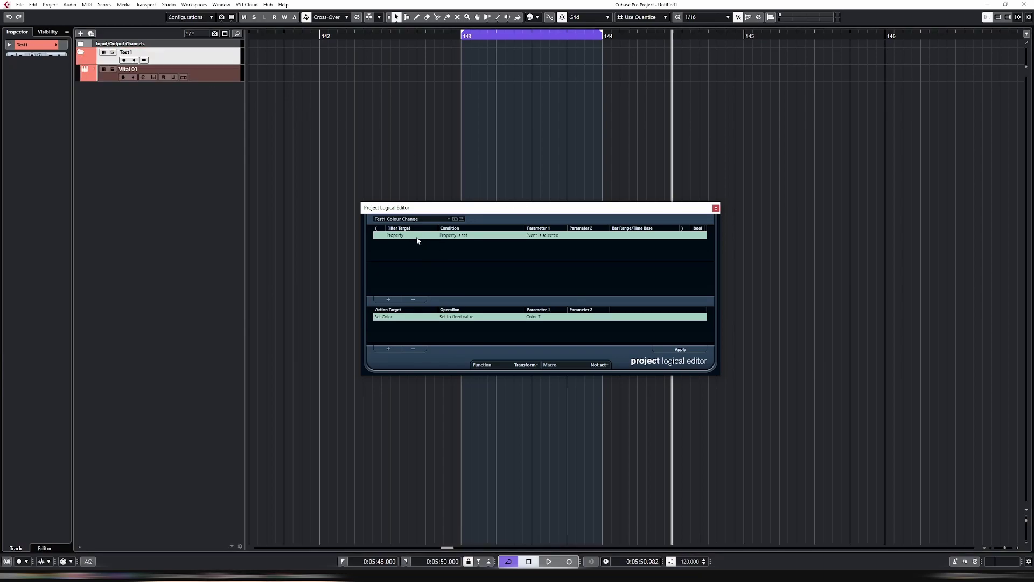
- Delete the filter and action rows, then close the Logical Editor
{"action": "left_click", "coordinate": [415, 300]}
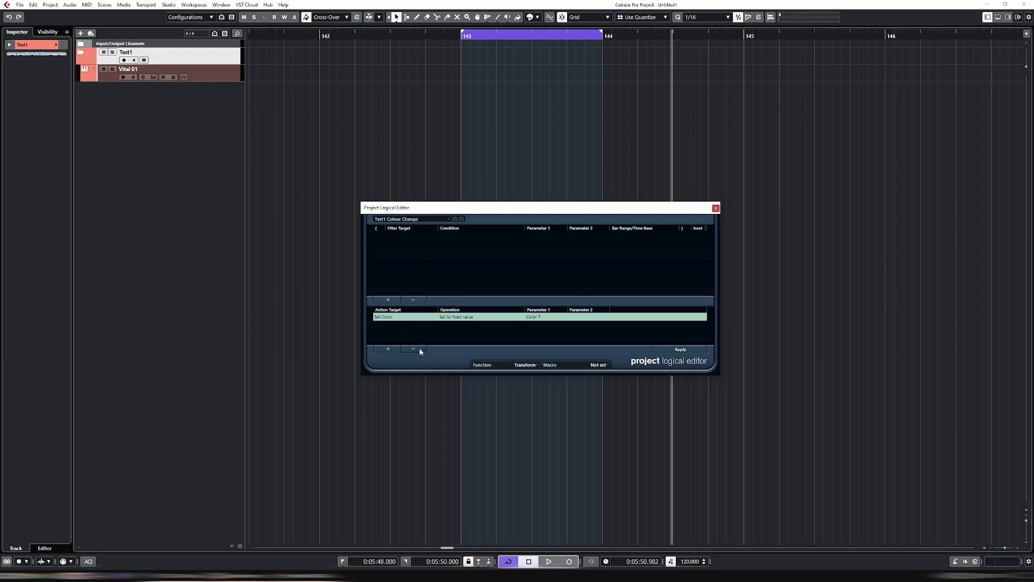
{"action": "left_click", "coordinate": [420, 350]}
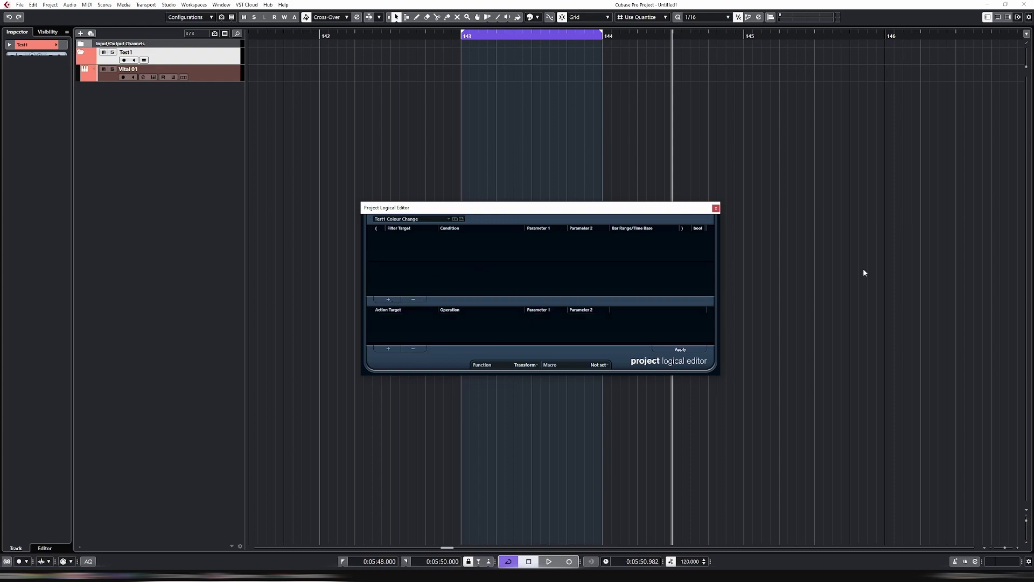
{"action": "key", "text": "Escape"}
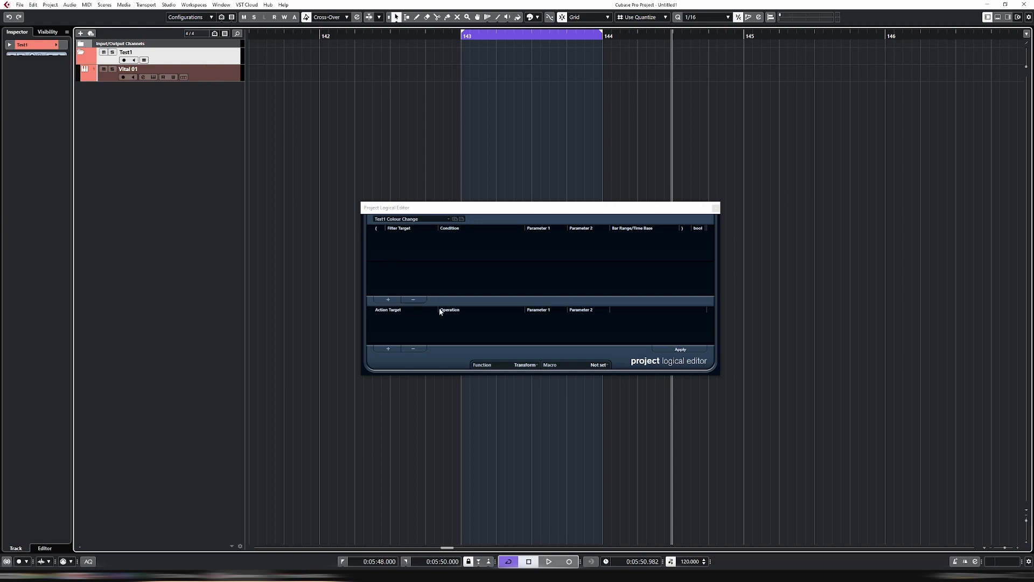
- Add a filter row testing the Property 'Event is selected', then delete it again
{"action": "left_click", "coordinate": [389, 299]}
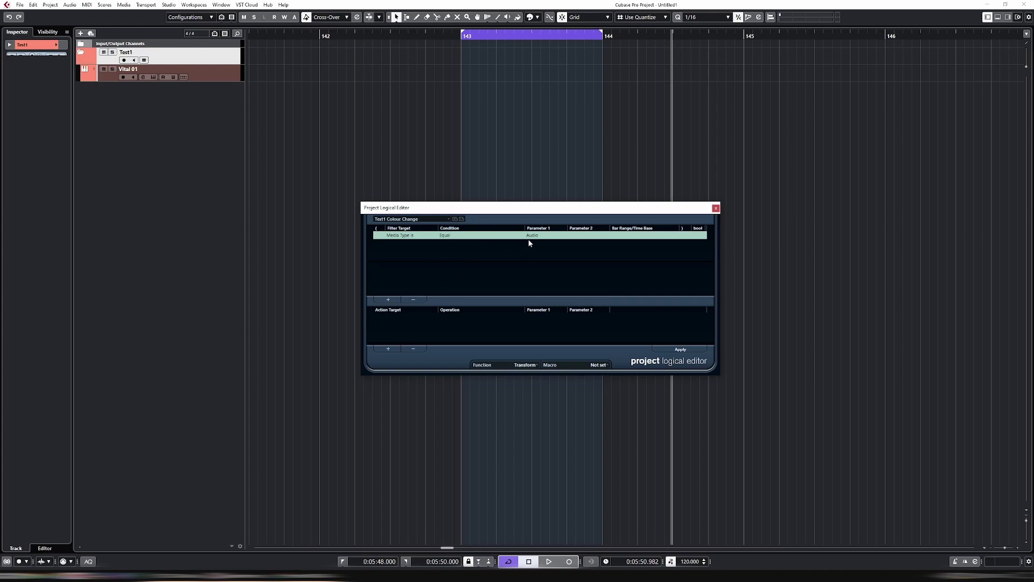
{"action": "left_click", "coordinate": [423, 236]}
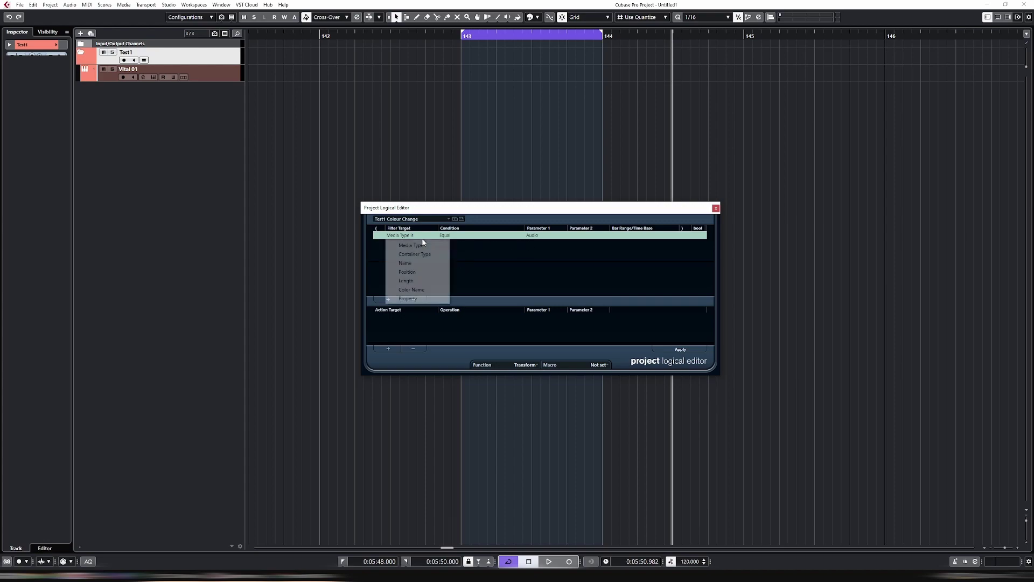
{"action": "left_click", "coordinate": [421, 299]}
{"action": "left_click", "coordinate": [529, 236]}
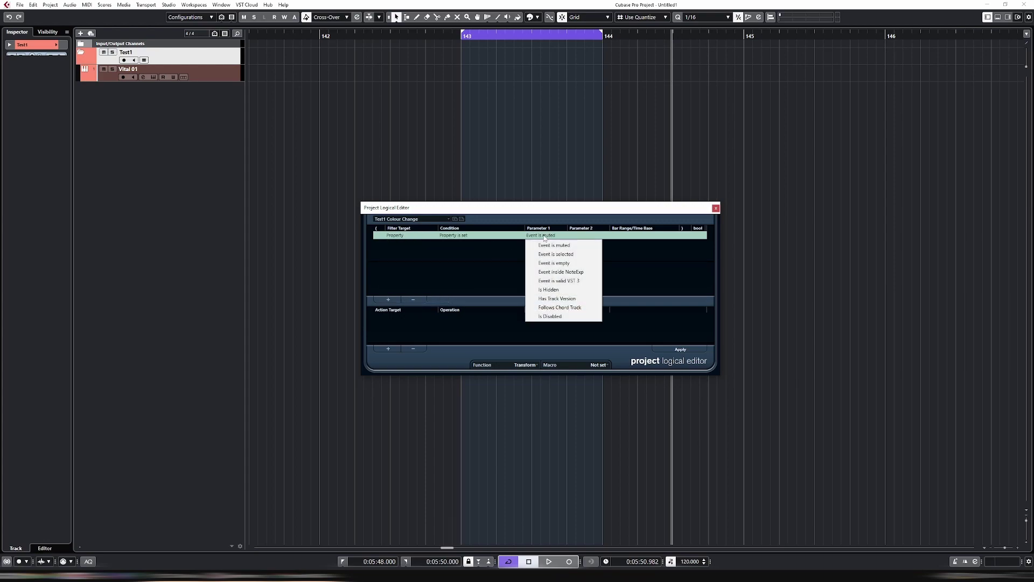
{"action": "left_click", "coordinate": [570, 256]}
{"action": "key", "text": "Delete"}
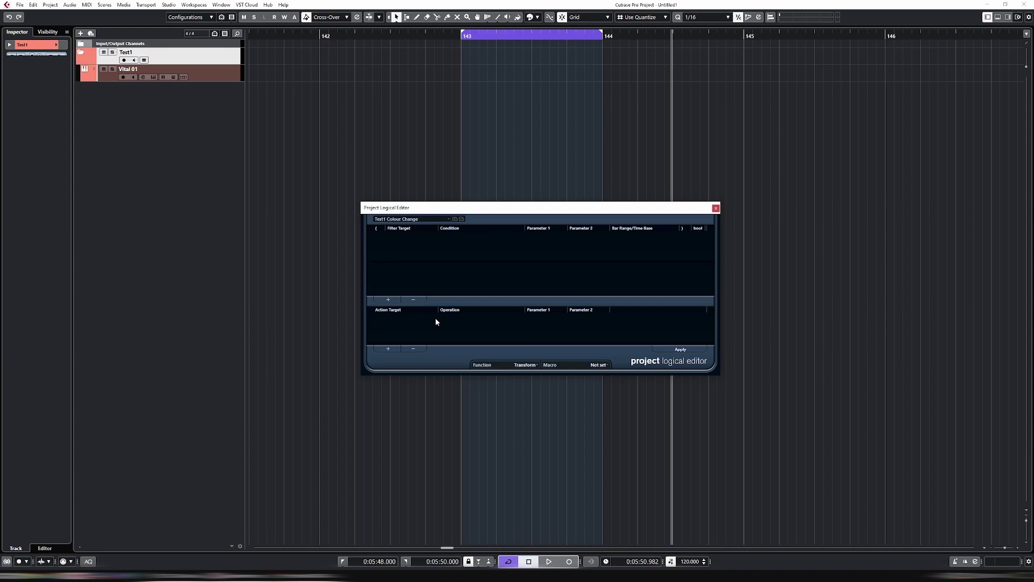
- Add a filter row matching tracks whose Name is Equal to Test1
{"action": "left_click", "coordinate": [390, 301]}
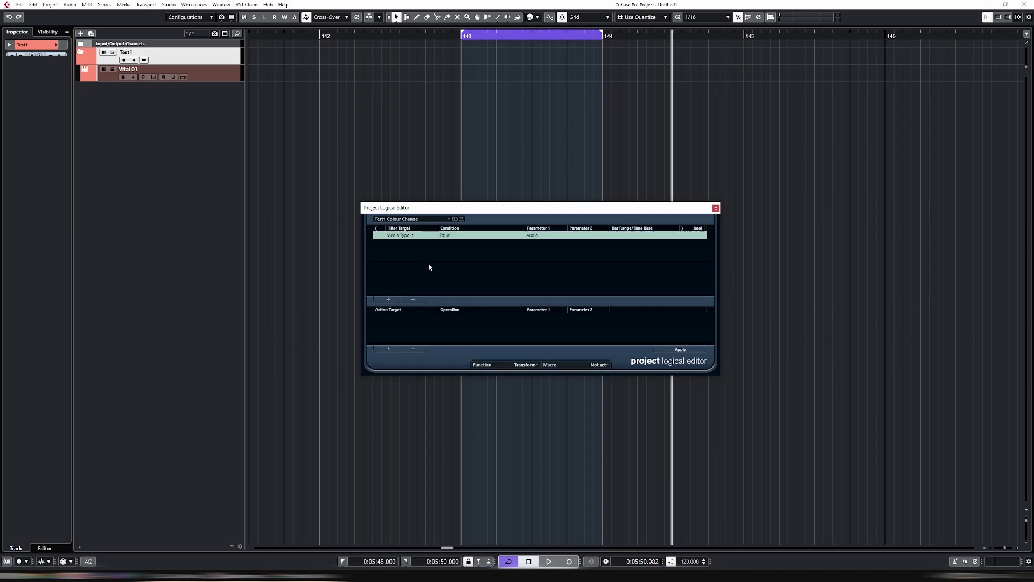
{"action": "left_click", "coordinate": [416, 237]}
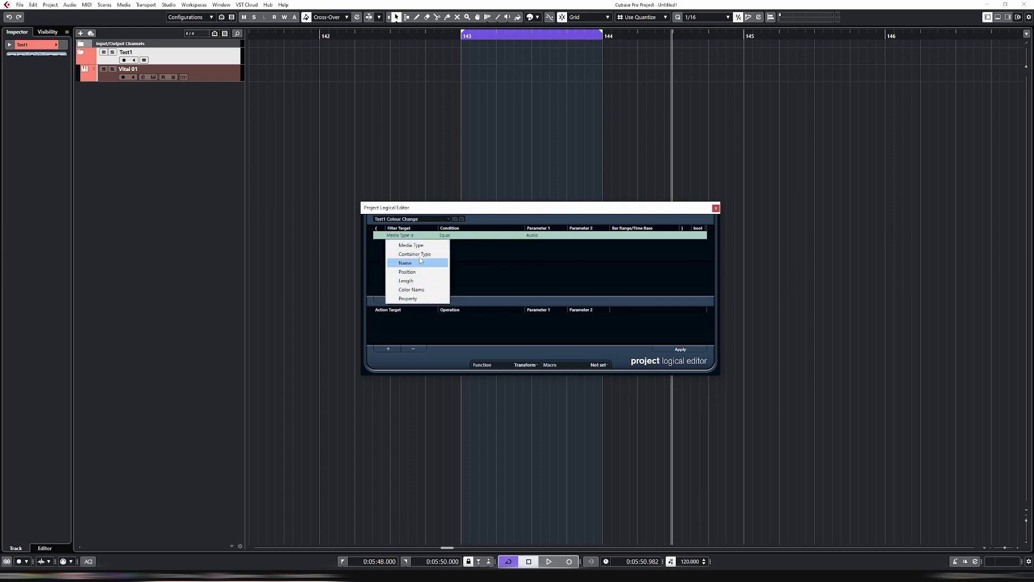
{"action": "left_click", "coordinate": [422, 264]}
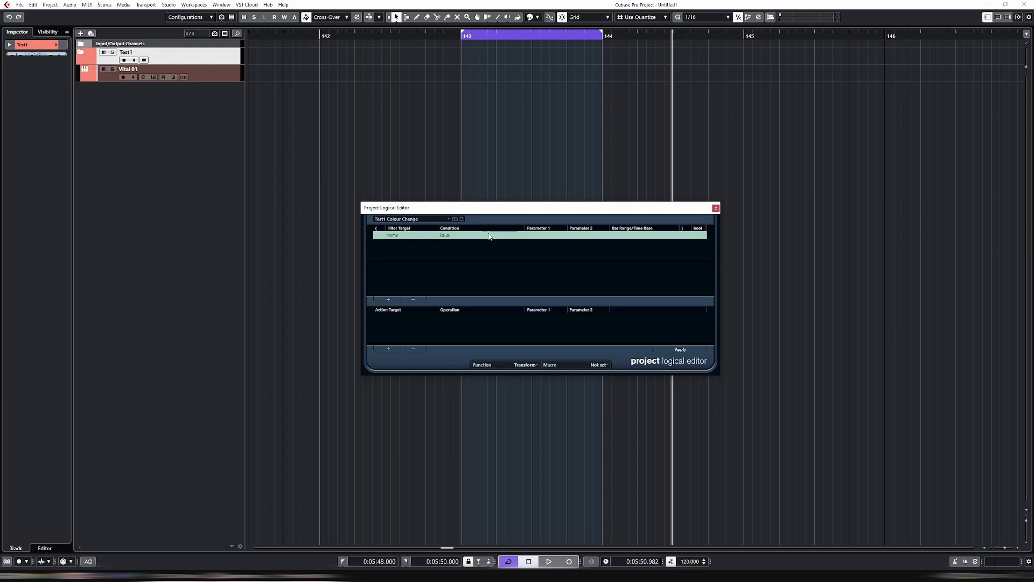
{"action": "left_click", "coordinate": [546, 235]}
{"action": "type", "text": "Test1"}
{"action": "key", "text": "Return"}
- Add an action row set to Track Operation, Folder, Toggle
{"action": "left_click", "coordinate": [387, 349]}
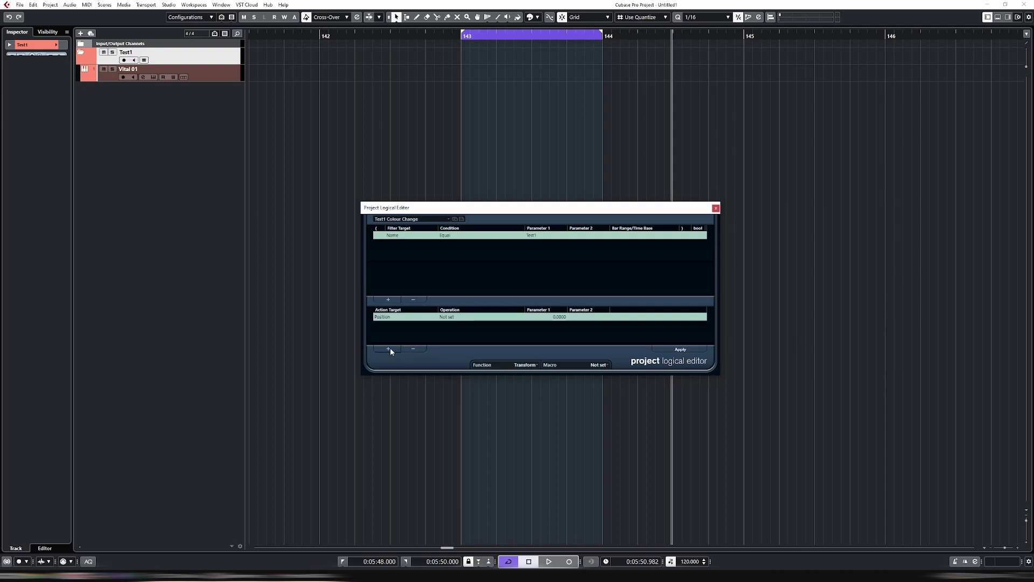
{"action": "left_click", "coordinate": [405, 319]}
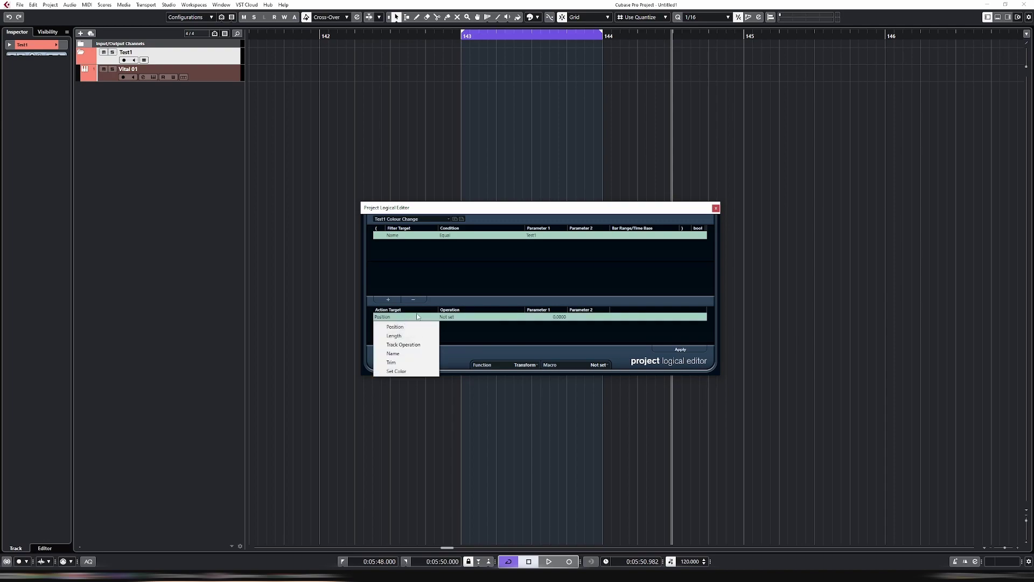
{"action": "left_click", "coordinate": [409, 345]}
{"action": "left_click", "coordinate": [479, 319]}
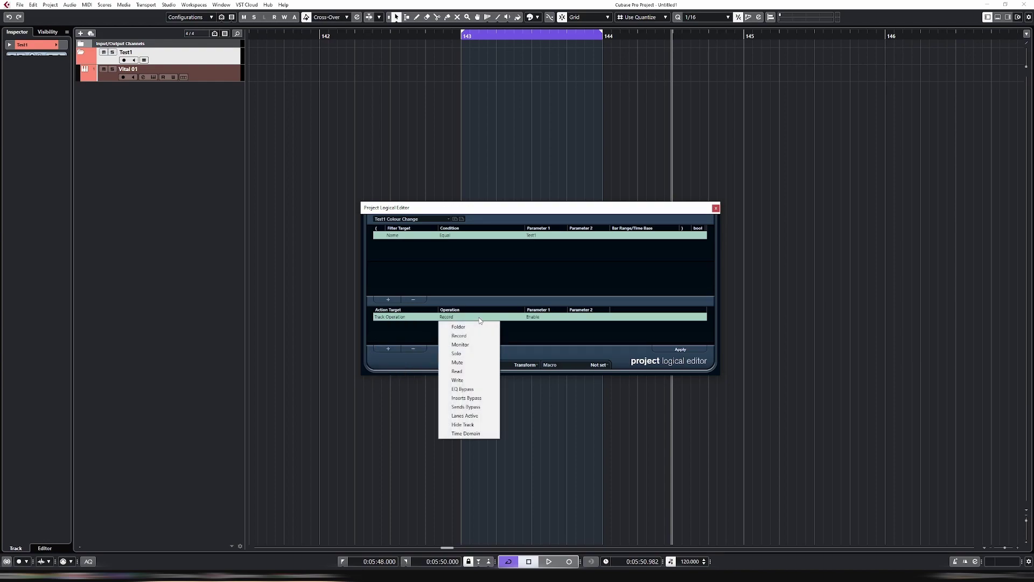
{"action": "left_click", "coordinate": [471, 327]}
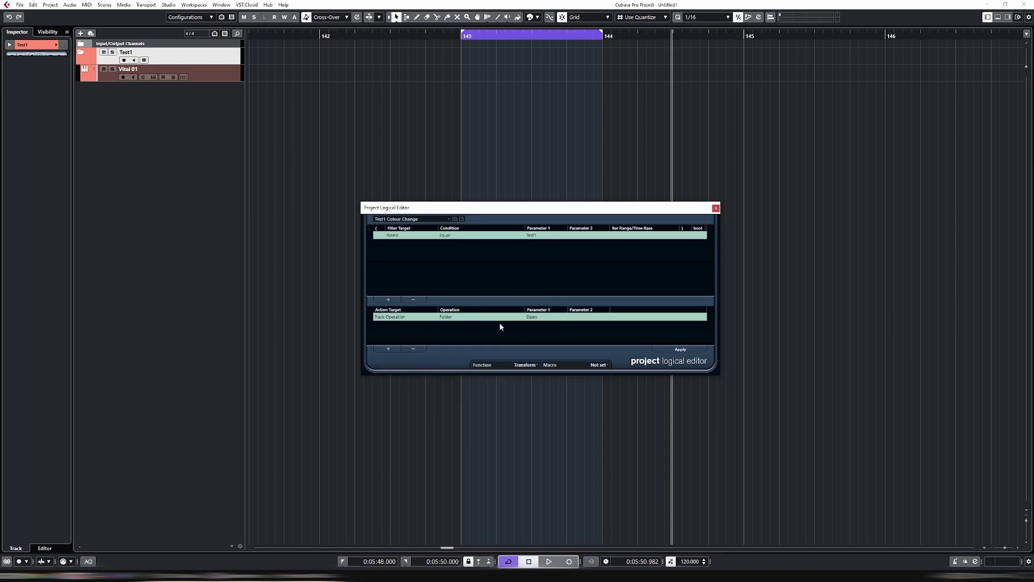
{"action": "left_click", "coordinate": [535, 317]}
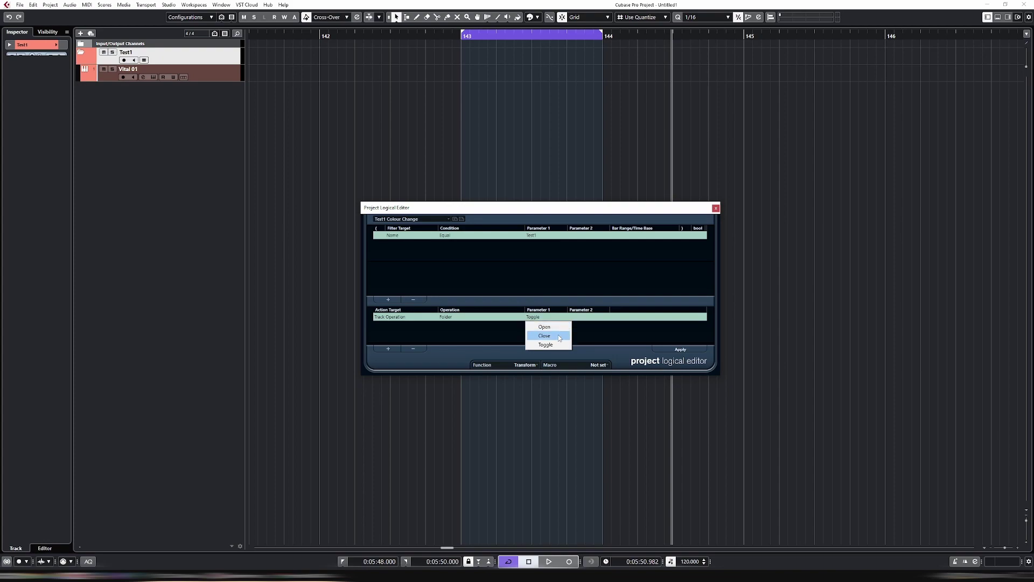
{"action": "left_click", "coordinate": [559, 345]}
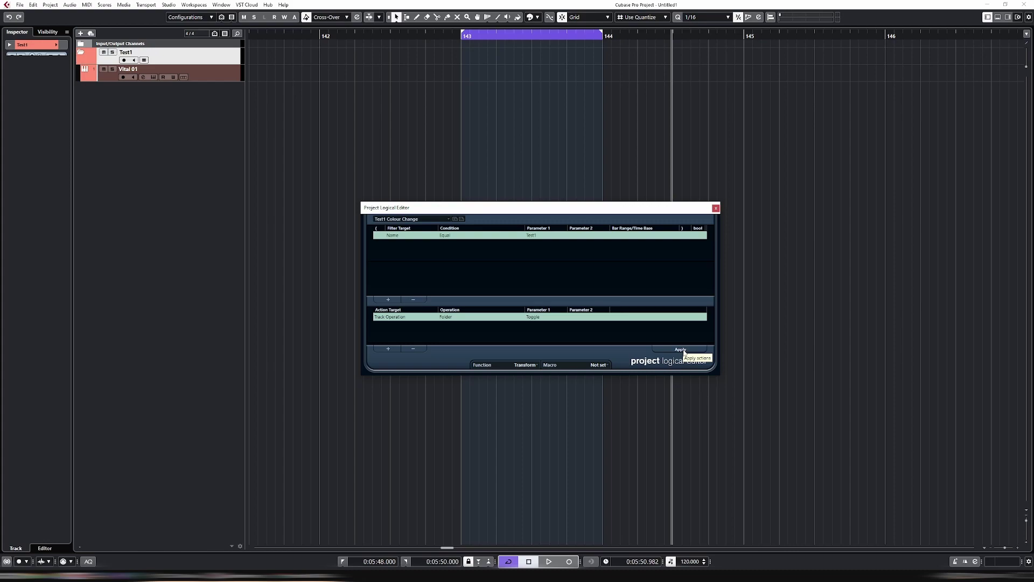
- Apply the preset four times to collapse and reopen the Test1 folder
{"action": "left_click", "coordinate": [681, 349]}
{"action": "left_click", "coordinate": [681, 349]}
{"action": "left_click", "coordinate": [680, 350]}
{"action": "left_click", "coordinate": [681, 349]}
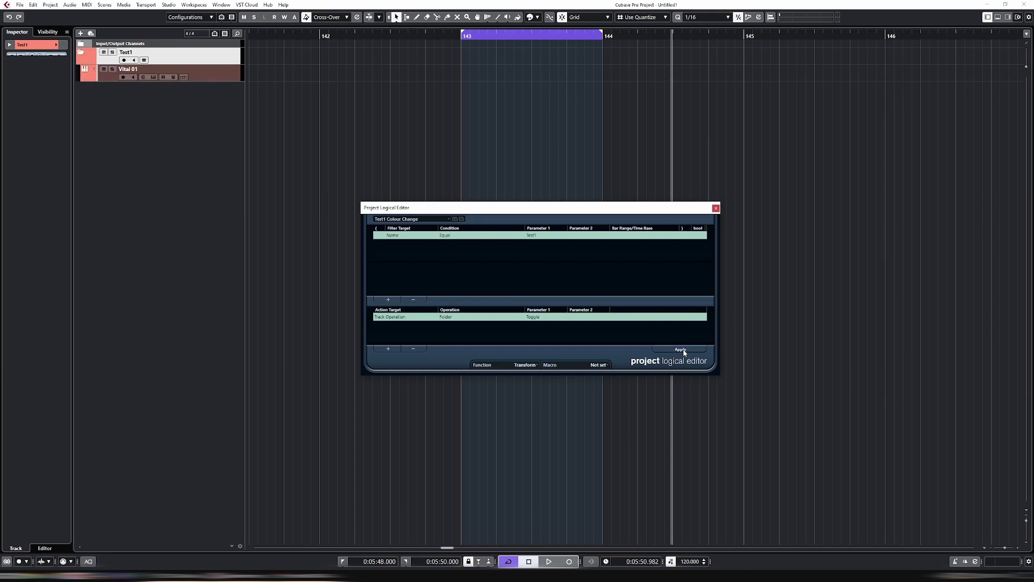
- Add a MIDI track named 'MIDI' from the track list's context menu
{"action": "right_click", "coordinate": [143, 242]}
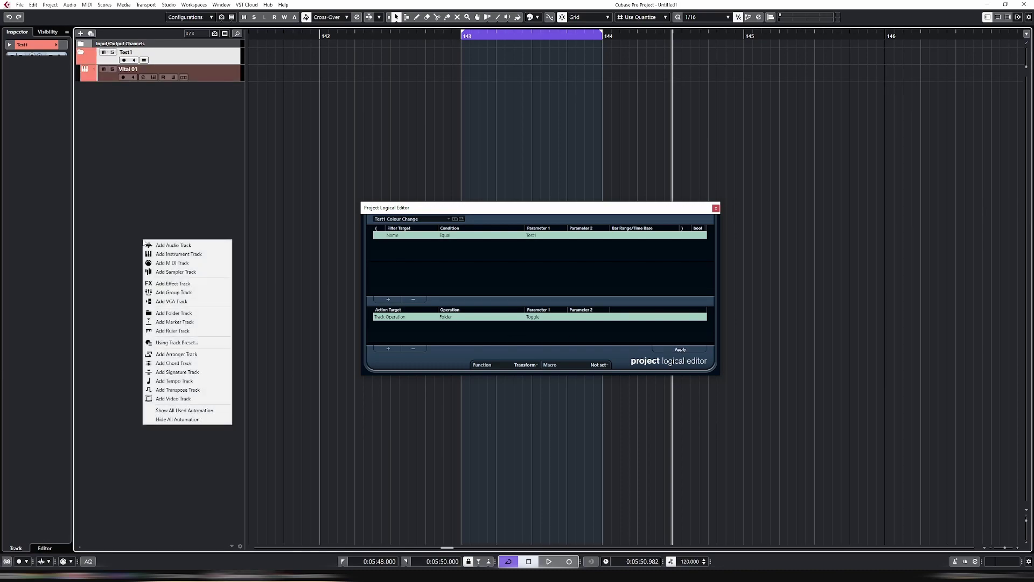
{"action": "left_click", "coordinate": [189, 263]}
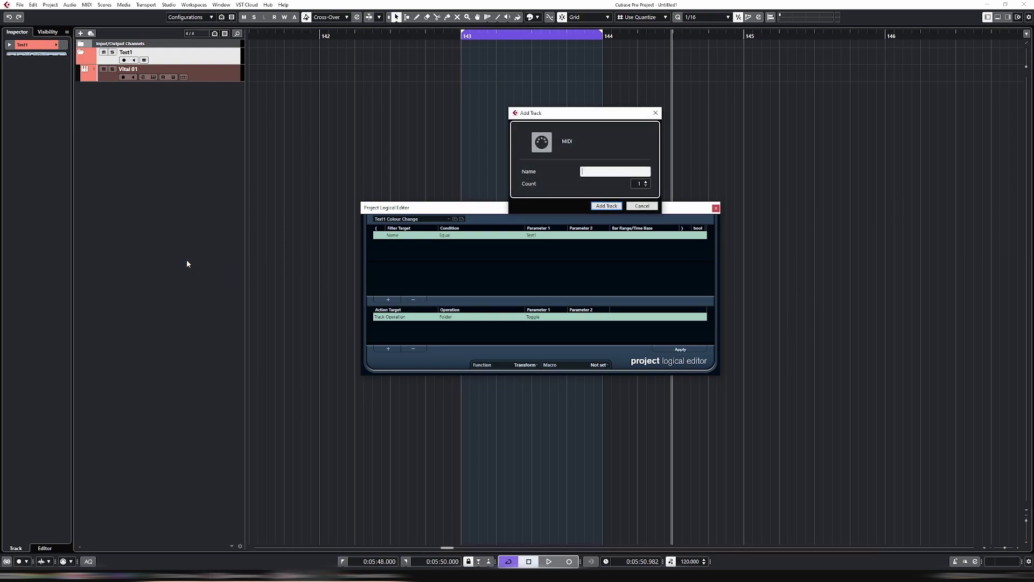
{"action": "left_click", "coordinate": [610, 171]}
{"action": "type", "text": "MIDI"}
{"action": "left_click", "coordinate": [607, 206]}
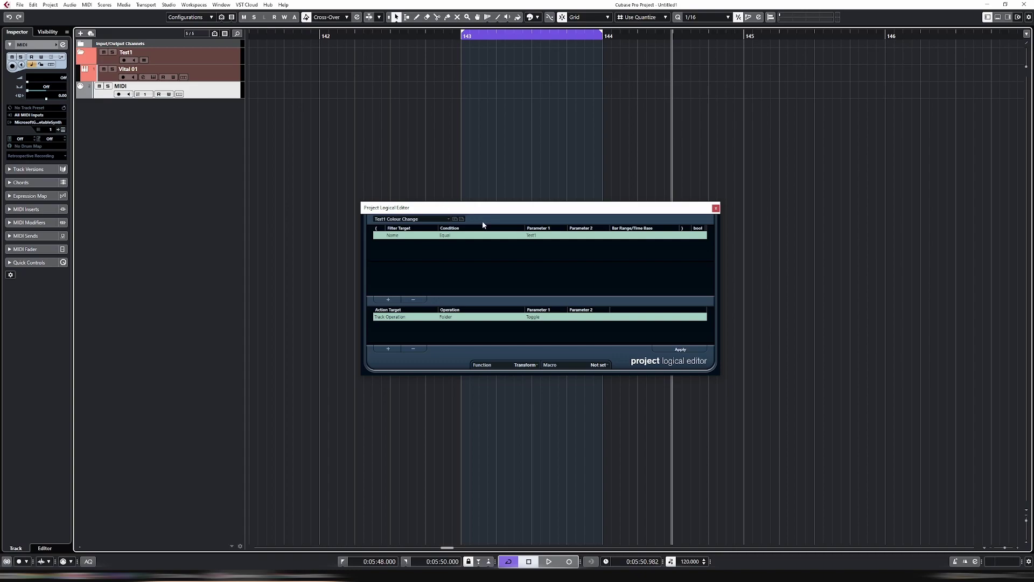
- Apply the folder toggle four more times to collapse and expand Test1
{"action": "left_click", "coordinate": [693, 353]}
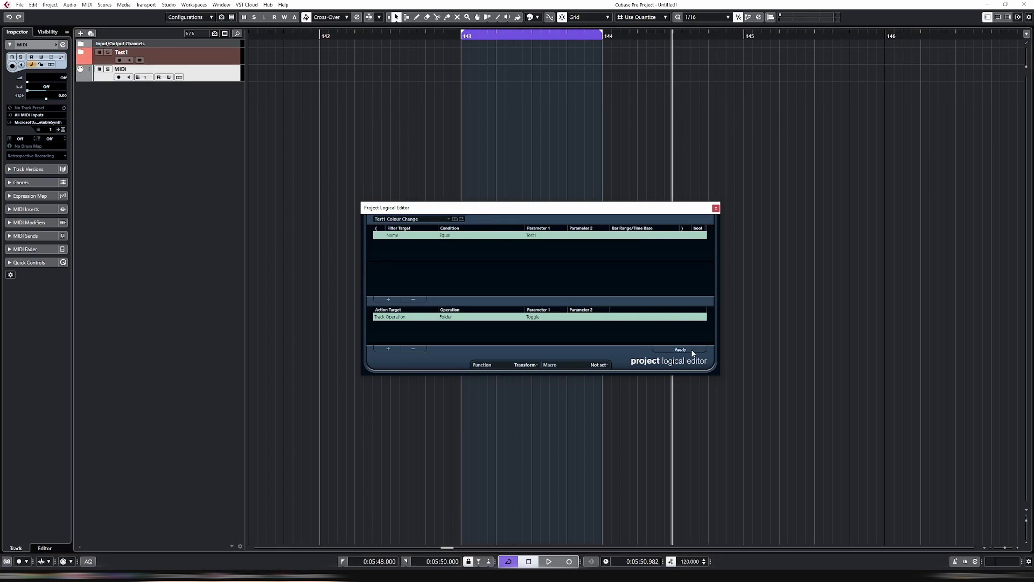
{"action": "left_click", "coordinate": [693, 354]}
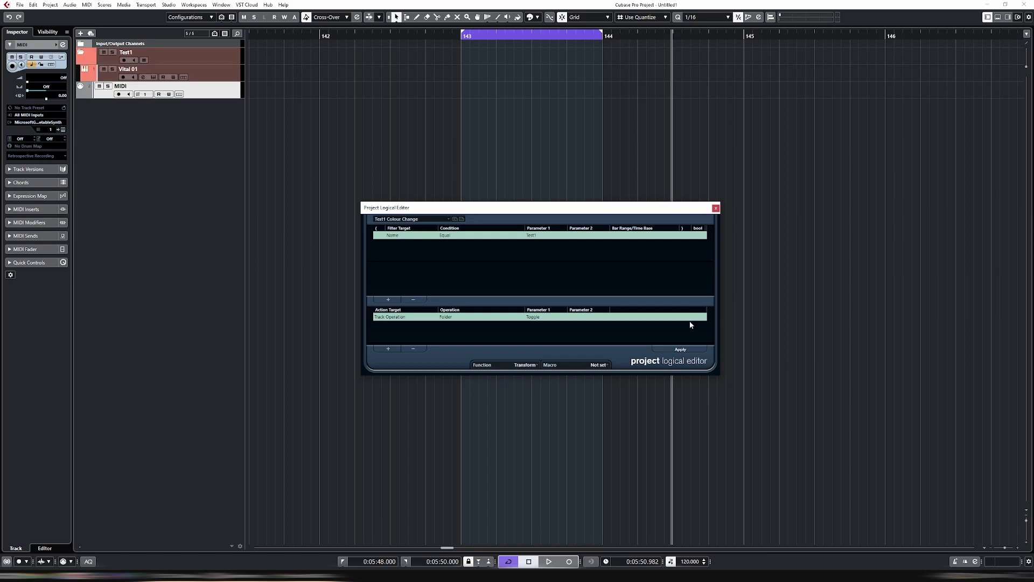
{"action": "left_click", "coordinate": [691, 351]}
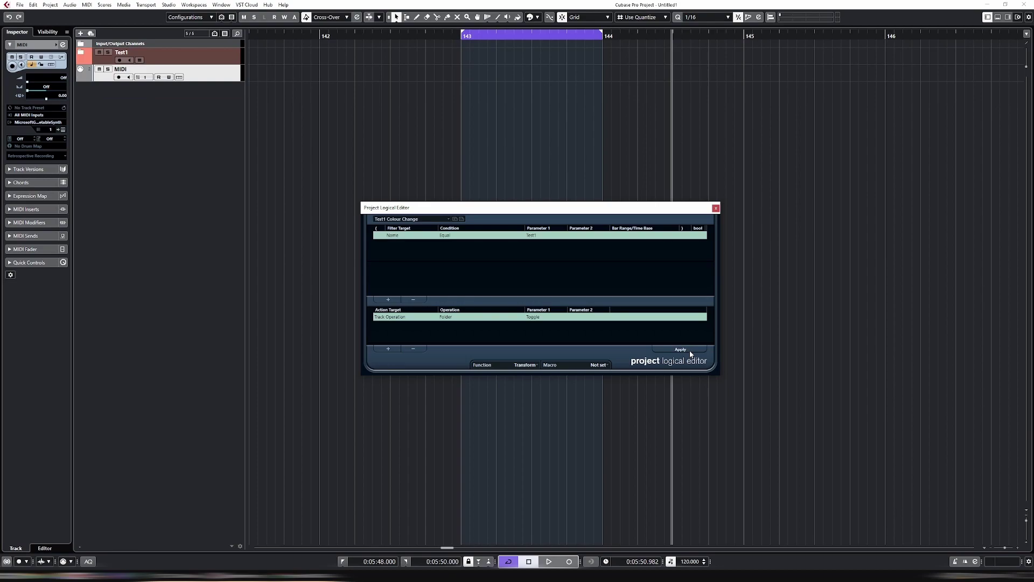
{"action": "left_click", "coordinate": [691, 352]}
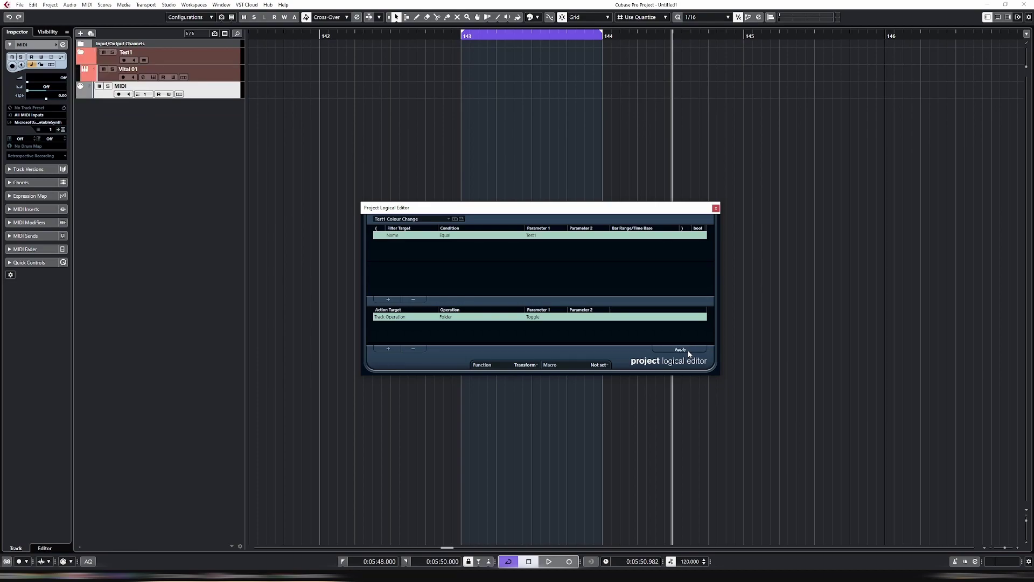
- Save the preset as 'Test1 Hide', close the editor, and select the Test1 and MIDI tracks
{"action": "left_click", "coordinate": [456, 219]}
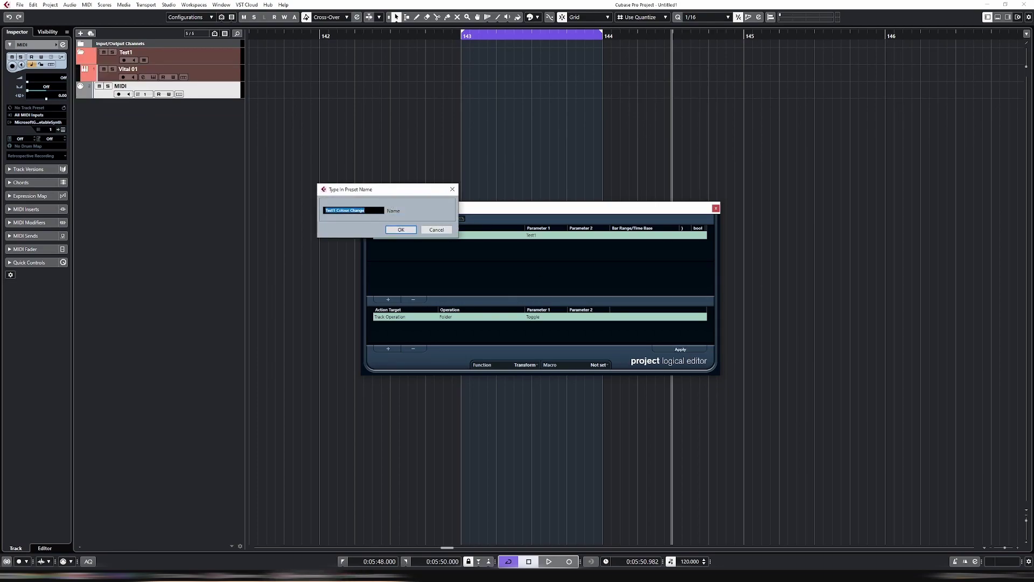
{"action": "type", "text": "Test1 Hide"}
{"action": "left_click", "coordinate": [401, 230]}
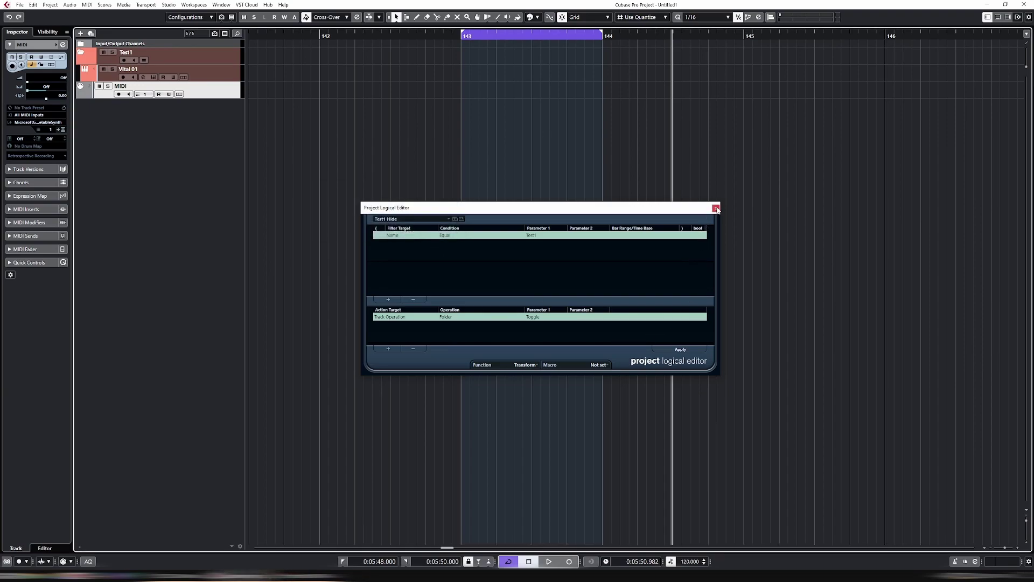
{"action": "left_click", "coordinate": [716, 209]}
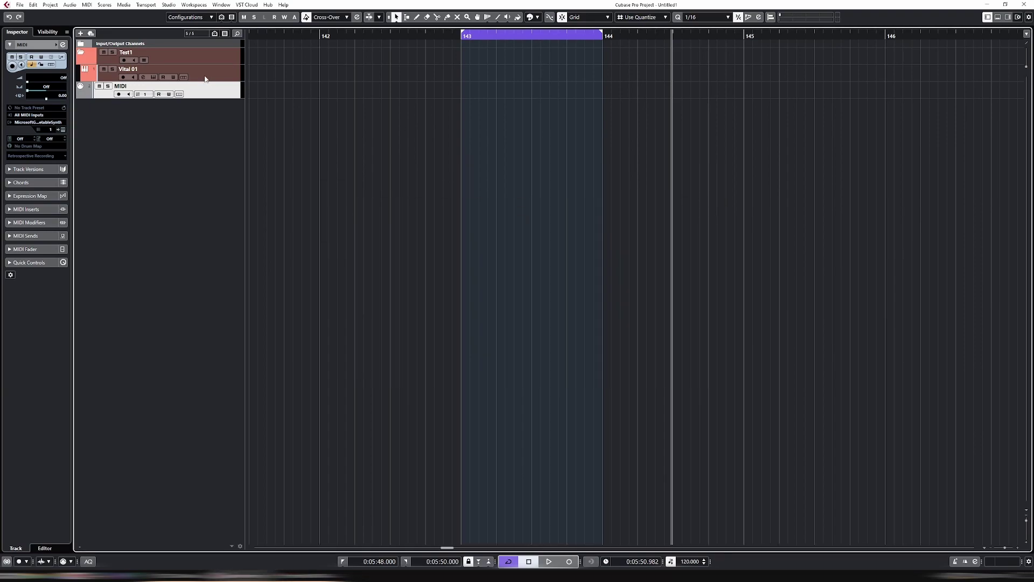
{"action": "left_click", "coordinate": [235, 63]}
{"action": "left_click", "coordinate": [226, 91]}
- Open the Key Commands dialog and expand the Process Project Logical Editor category
{"action": "left_click", "coordinate": [33, 5]}
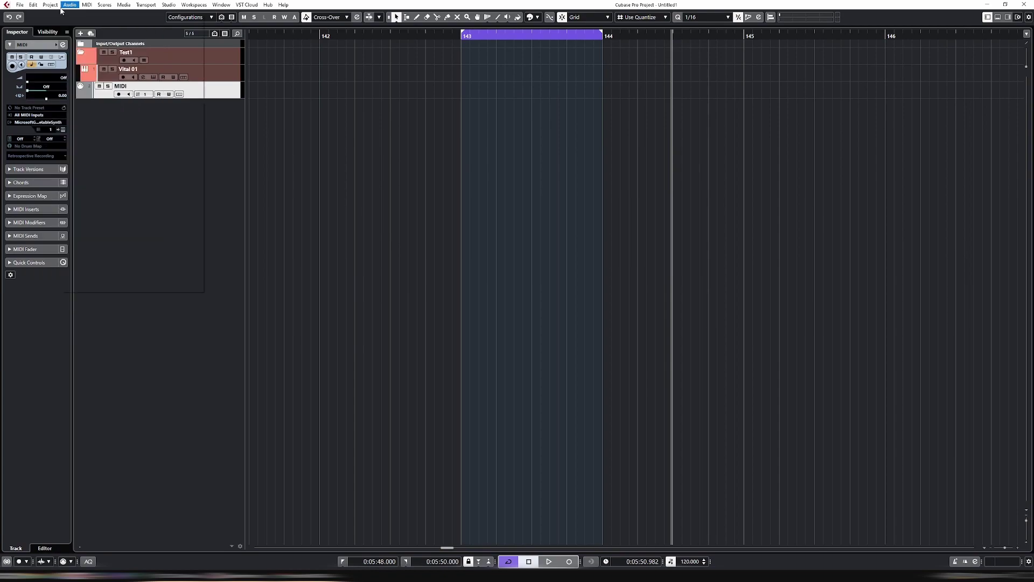
{"action": "mouse_move", "coordinate": [50, 5]}
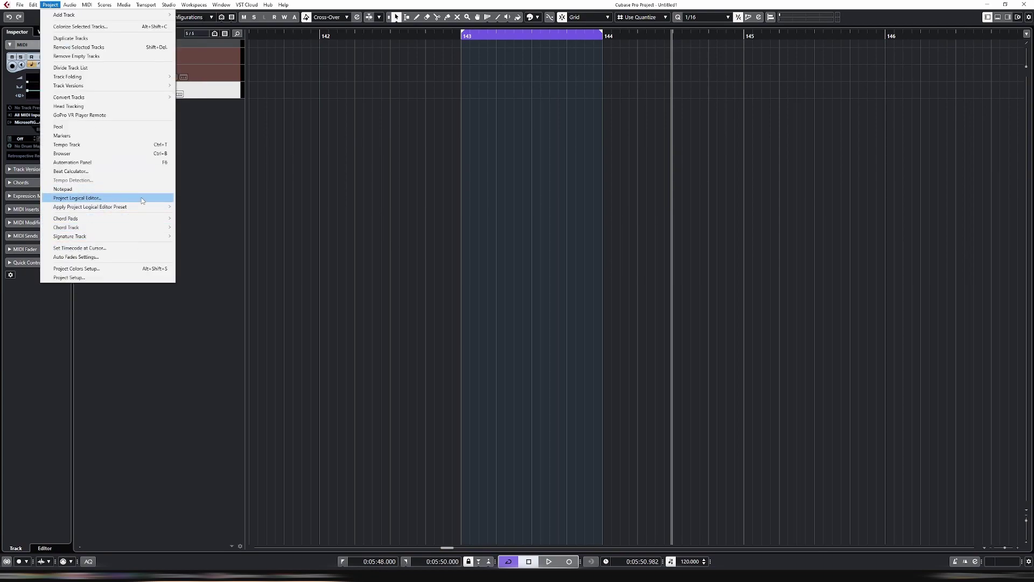
{"action": "left_click", "coordinate": [24, 6]}
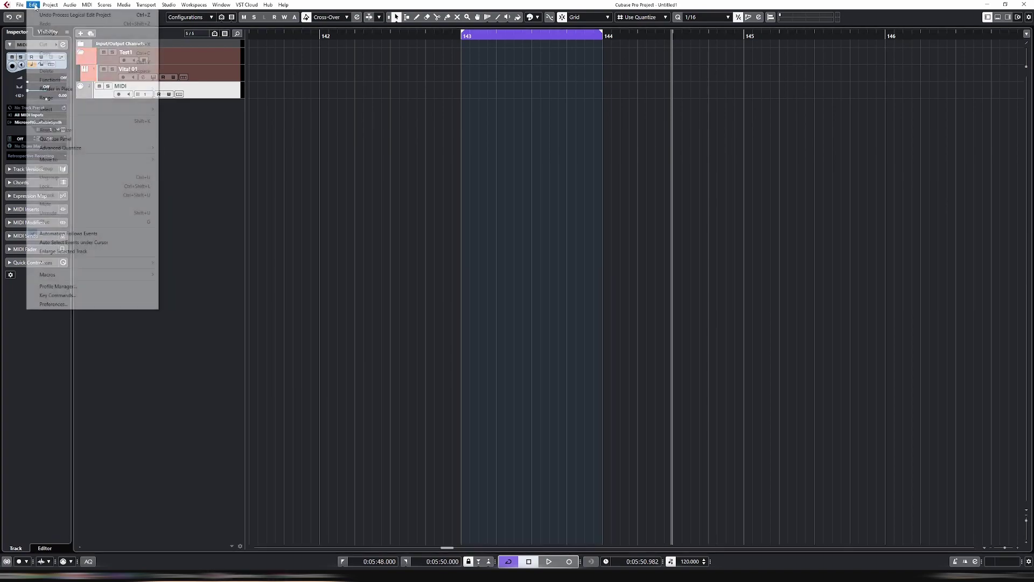
{"action": "left_click", "coordinate": [91, 296]}
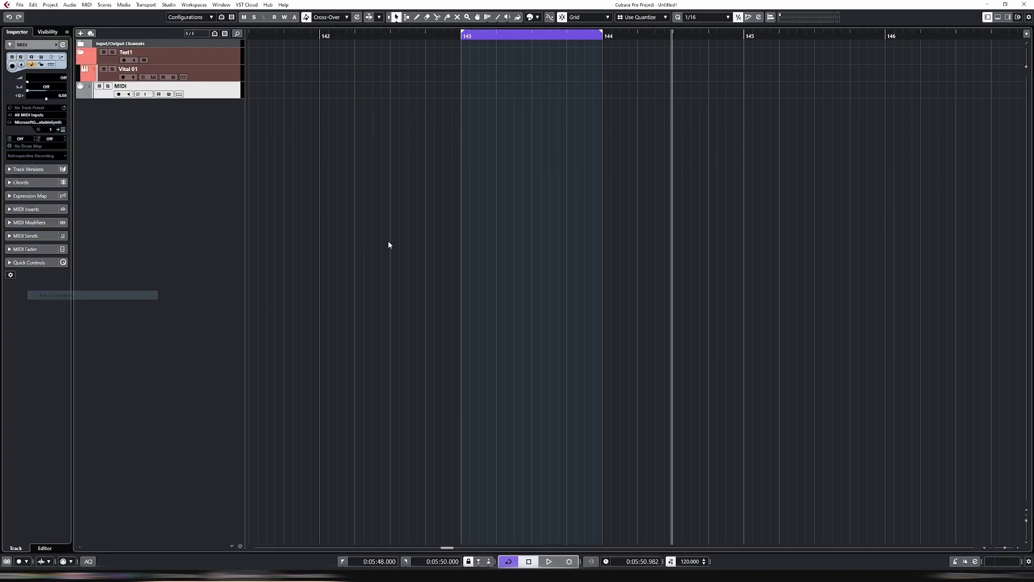
{"action": "scroll", "coordinate": [398, 171], "scroll_direction": "down", "scroll_amount": 13}
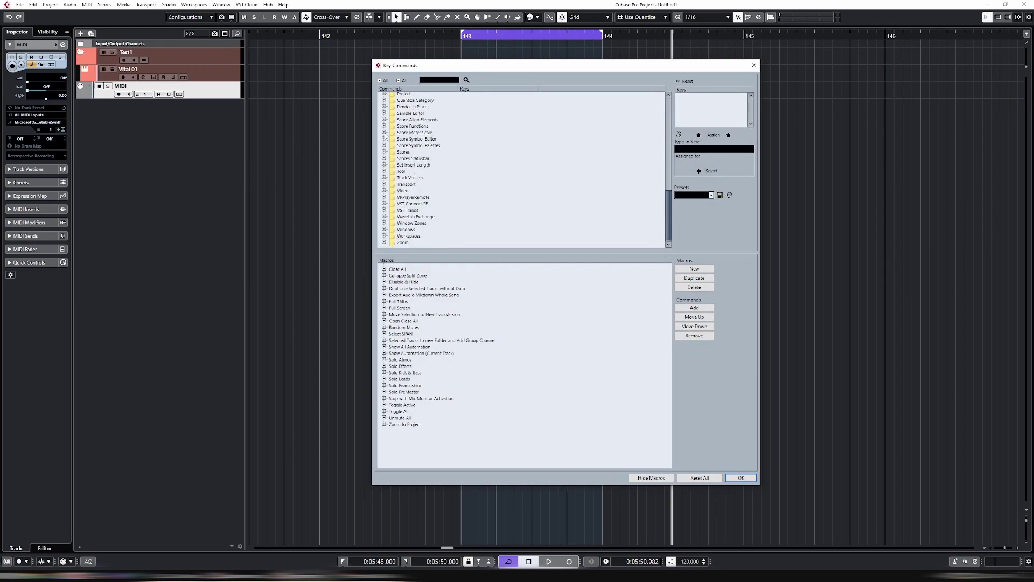
{"action": "scroll", "coordinate": [387, 157], "scroll_direction": "up", "scroll_amount": 2}
{"action": "left_click", "coordinate": [384, 118]}
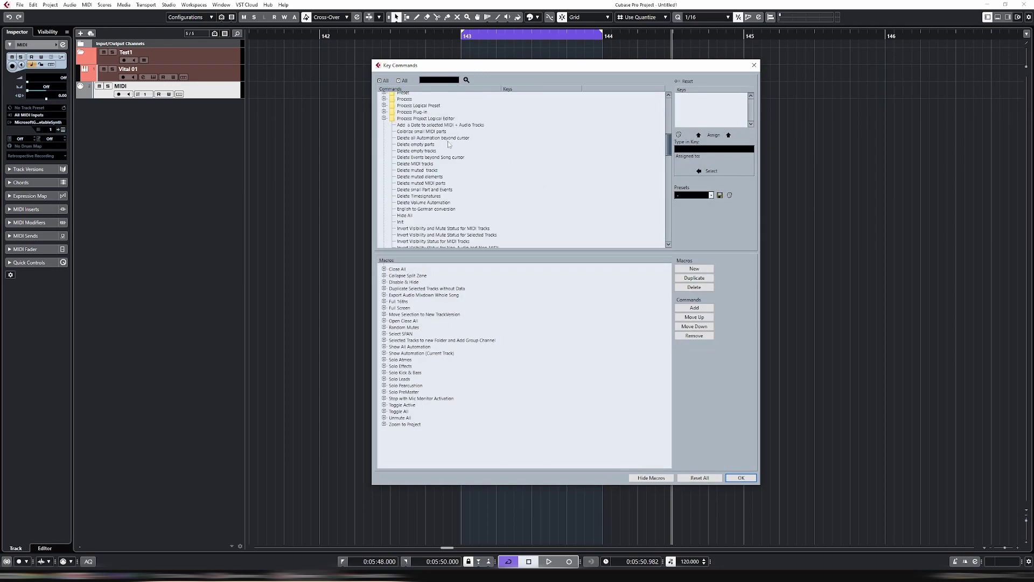
{"action": "scroll", "coordinate": [459, 147], "scroll_direction": "down", "scroll_amount": 10}
{"action": "scroll", "coordinate": [460, 150], "scroll_direction": "down", "scroll_amount": 10}
{"action": "scroll", "coordinate": [451, 158], "scroll_direction": "up", "scroll_amount": 2}
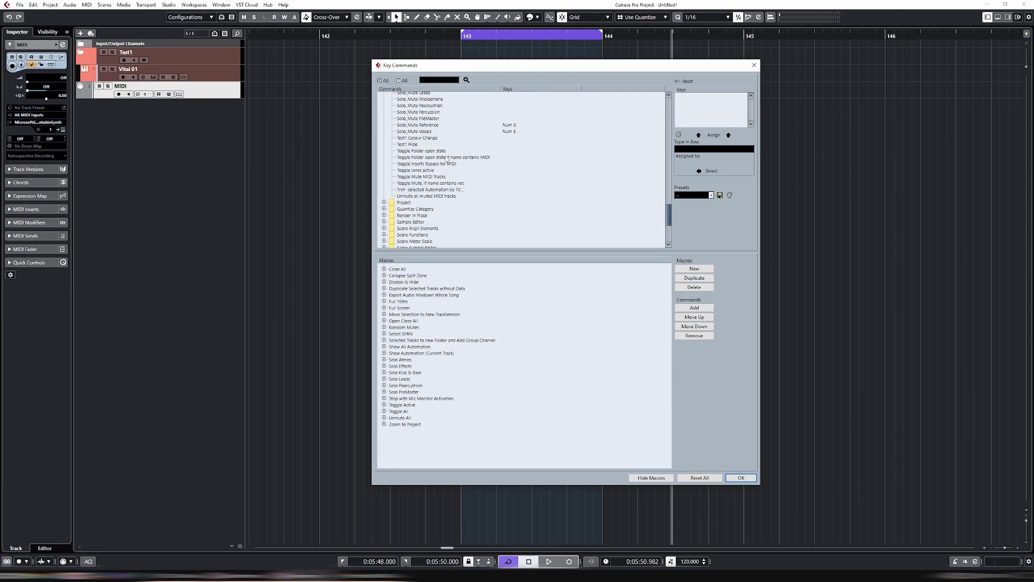
- Assign Shift+1 to Test1 Colour Change, taking it over from the marker command
{"action": "left_click", "coordinate": [418, 137]}
{"action": "left_click", "coordinate": [414, 144]}
{"action": "left_click", "coordinate": [420, 139]}
{"action": "left_click", "coordinate": [717, 150]}
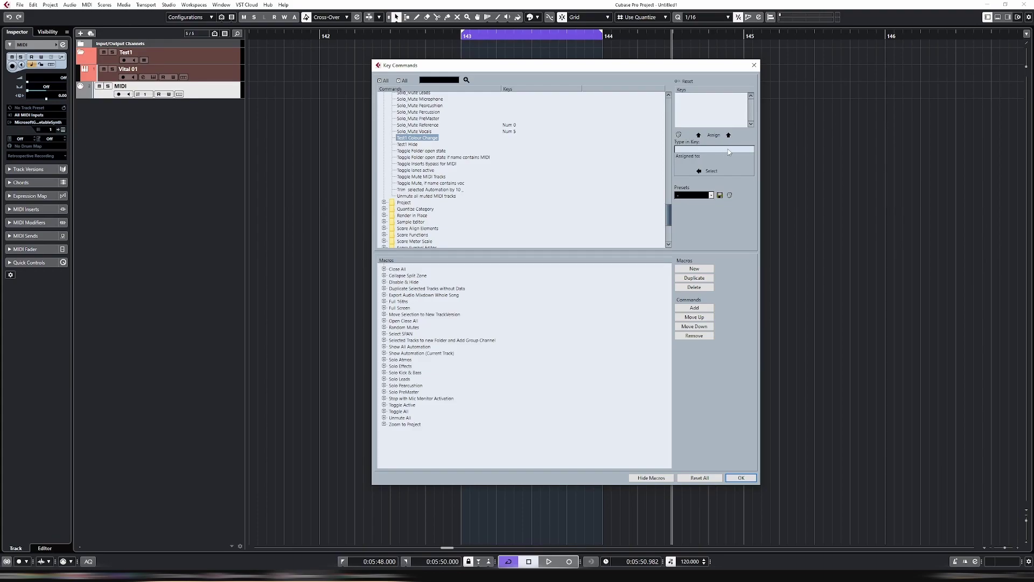
{"action": "key", "text": "shift+1"}
{"action": "left_click", "coordinate": [718, 136]}
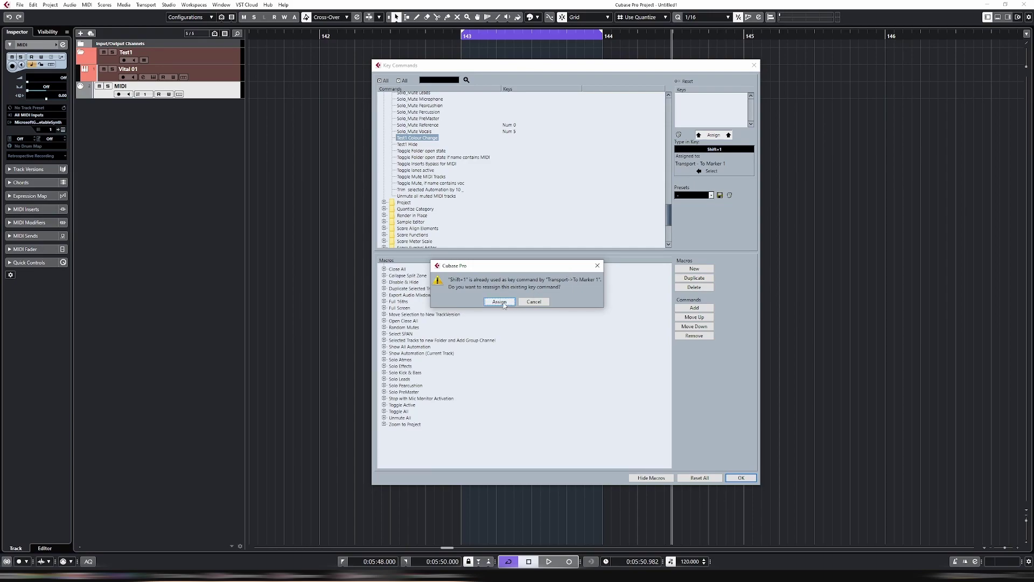
{"action": "left_click", "coordinate": [499, 302]}
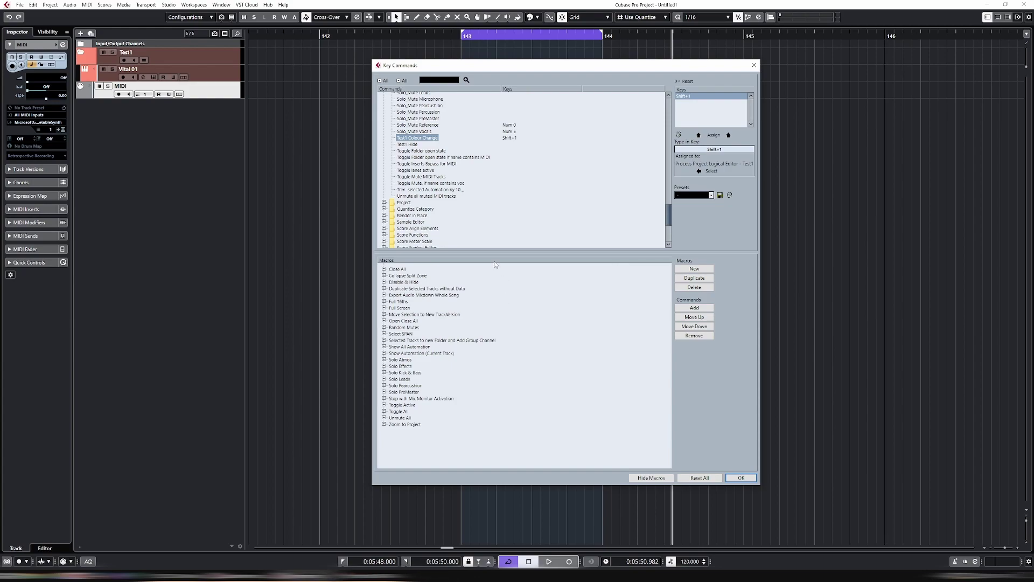
- Assign Shift+2 to Test1 Hide, confirming the reassignment
{"action": "left_click", "coordinate": [415, 145]}
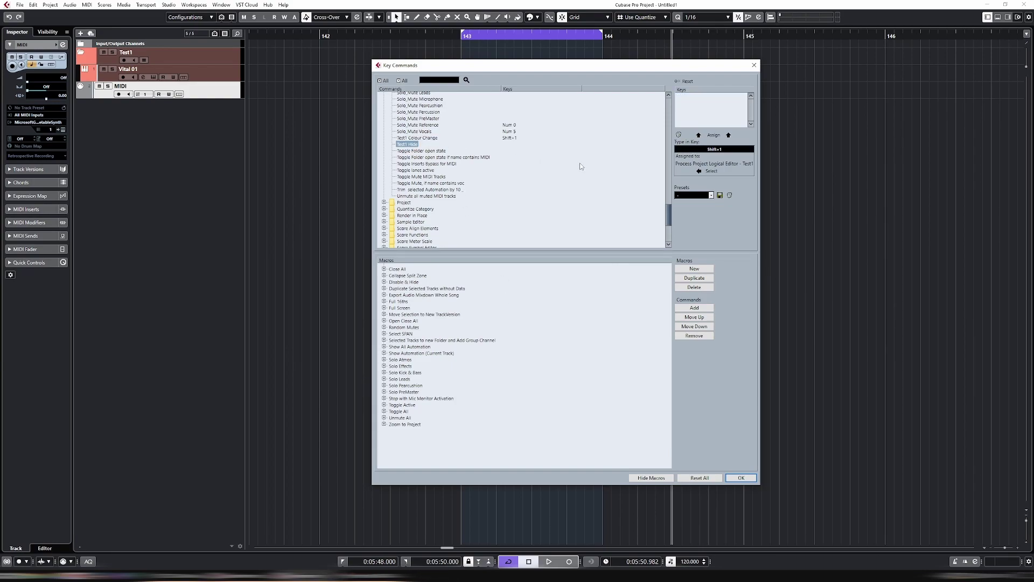
{"action": "left_click", "coordinate": [724, 151]}
{"action": "key", "text": "shift+2"}
{"action": "left_click", "coordinate": [713, 135]}
{"action": "left_click", "coordinate": [499, 302]}
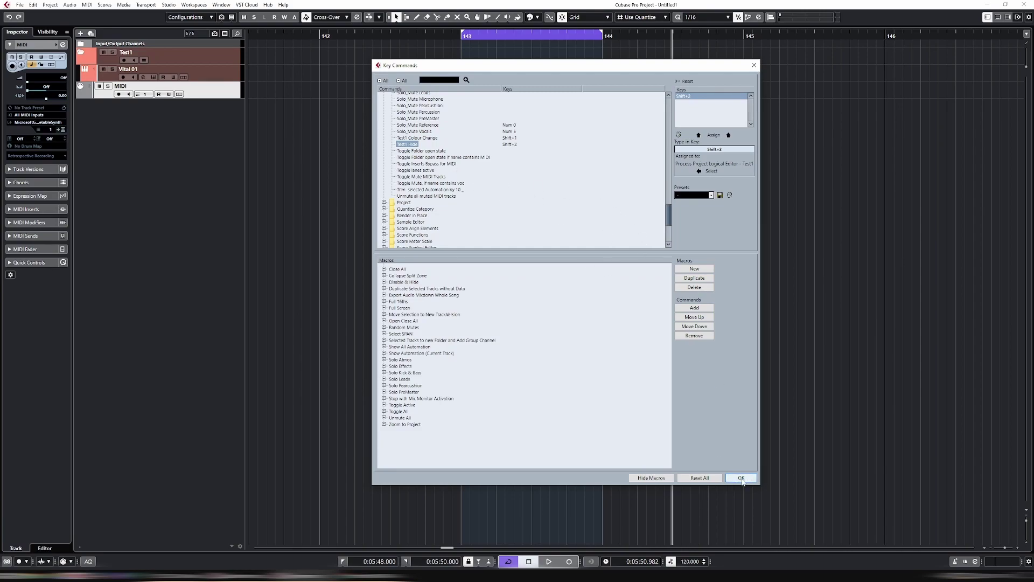
{"action": "left_click", "coordinate": [741, 478]}
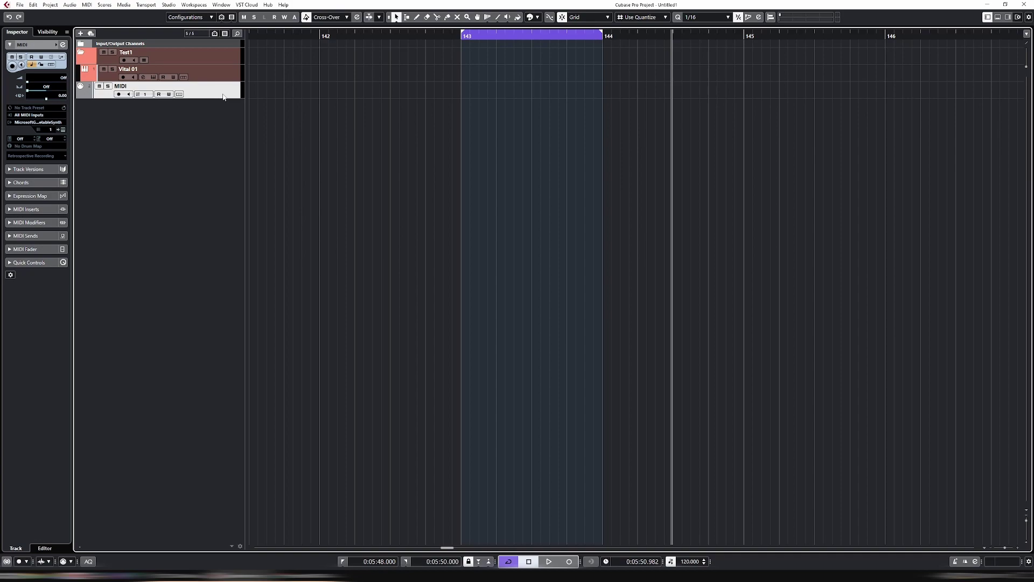
{"action": "left_click", "coordinate": [227, 60]}
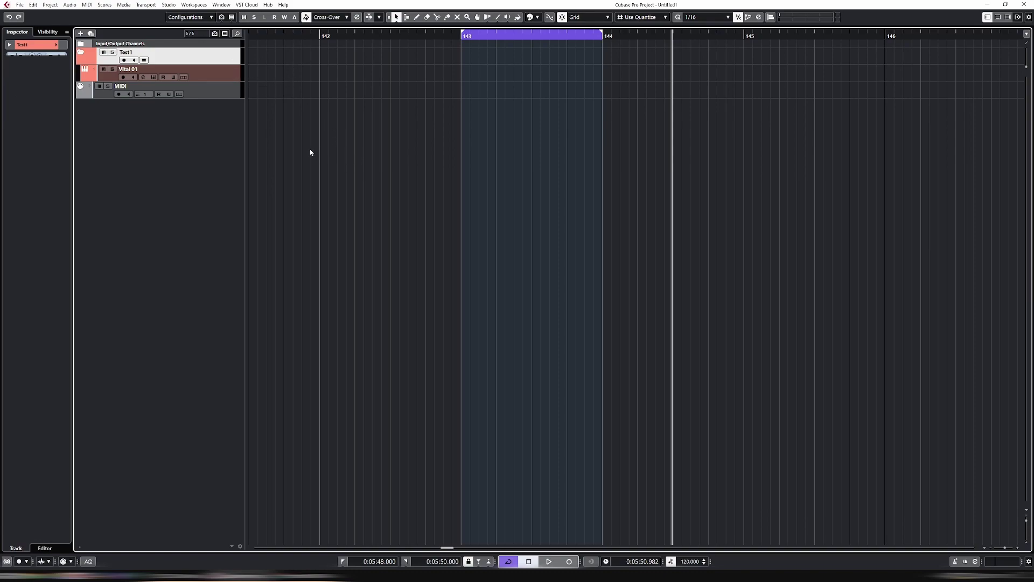
{"action": "left_click", "coordinate": [56, 45]}
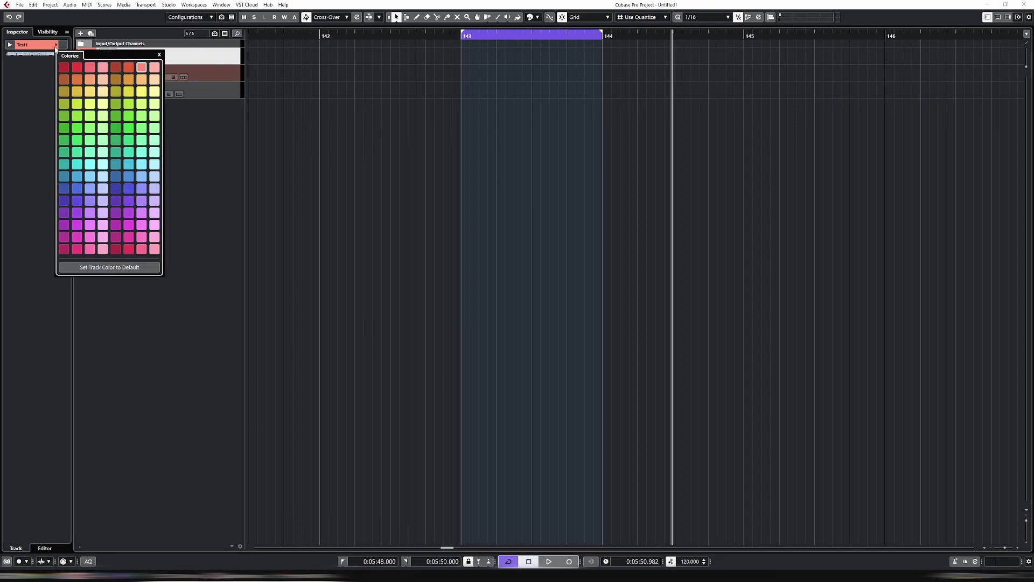
{"action": "left_click", "coordinate": [128, 115]}
{"action": "left_click", "coordinate": [210, 72]}
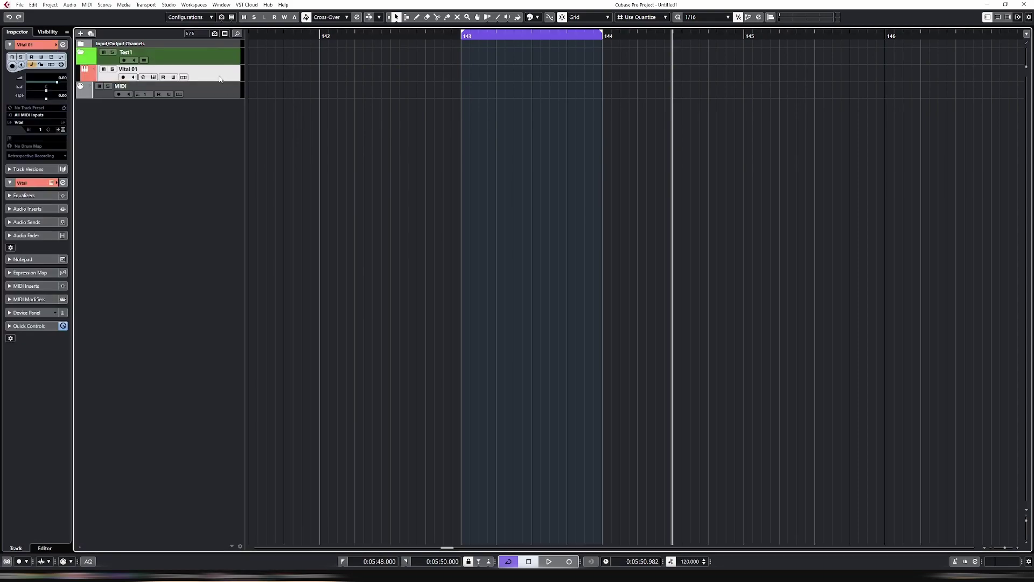
{"action": "left_click", "coordinate": [56, 45]}
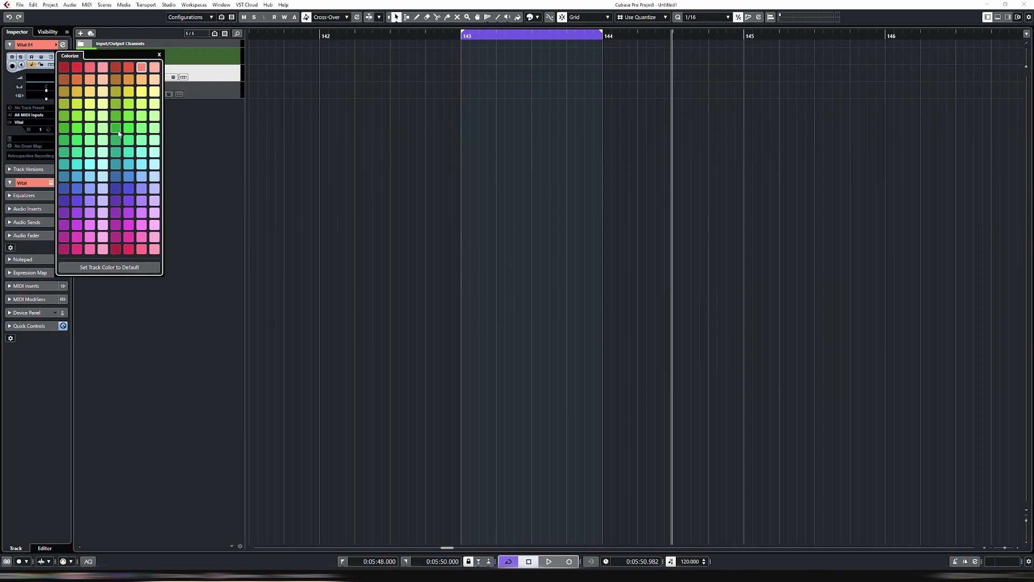
{"action": "left_click", "coordinate": [115, 152]}
{"action": "left_click", "coordinate": [202, 94]}
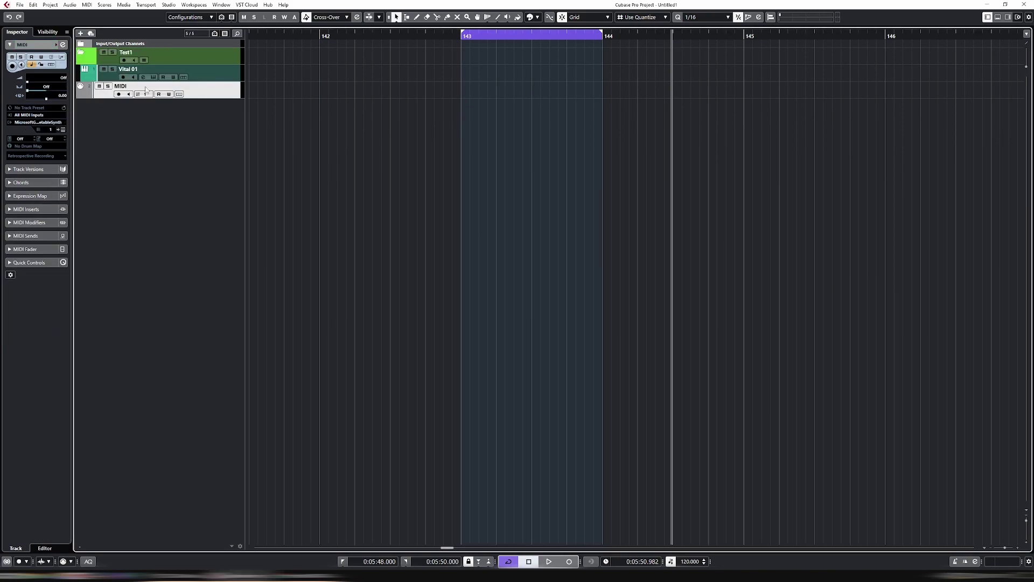
{"action": "left_click", "coordinate": [60, 45]}
{"action": "left_click", "coordinate": [128, 201]}
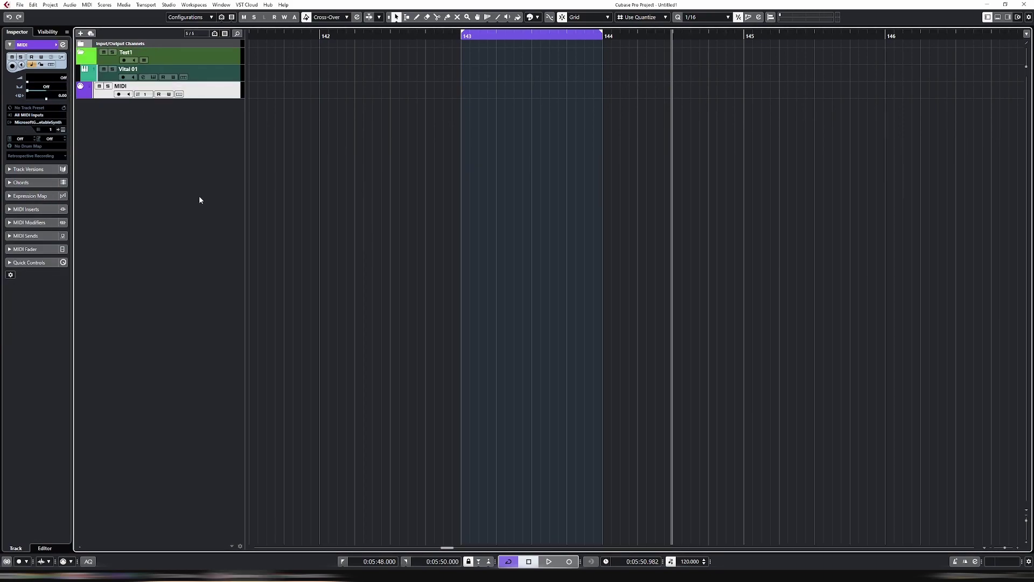
{"action": "key", "text": "Up"}
{"action": "key", "text": "Up"}
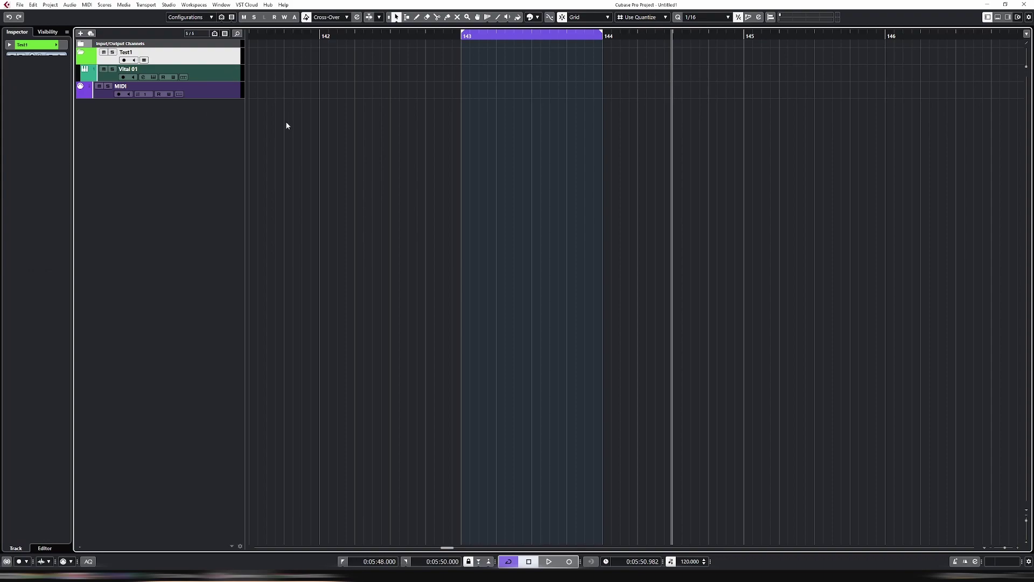
{"action": "left_click", "coordinate": [223, 72]}
{"action": "left_click", "coordinate": [225, 89]}
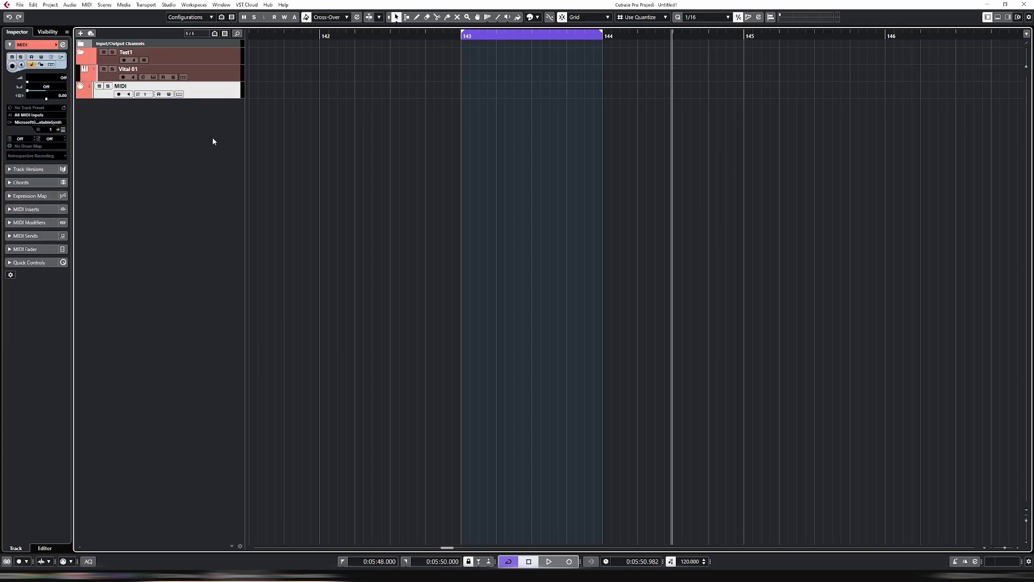
{"action": "left_click", "coordinate": [217, 62]}
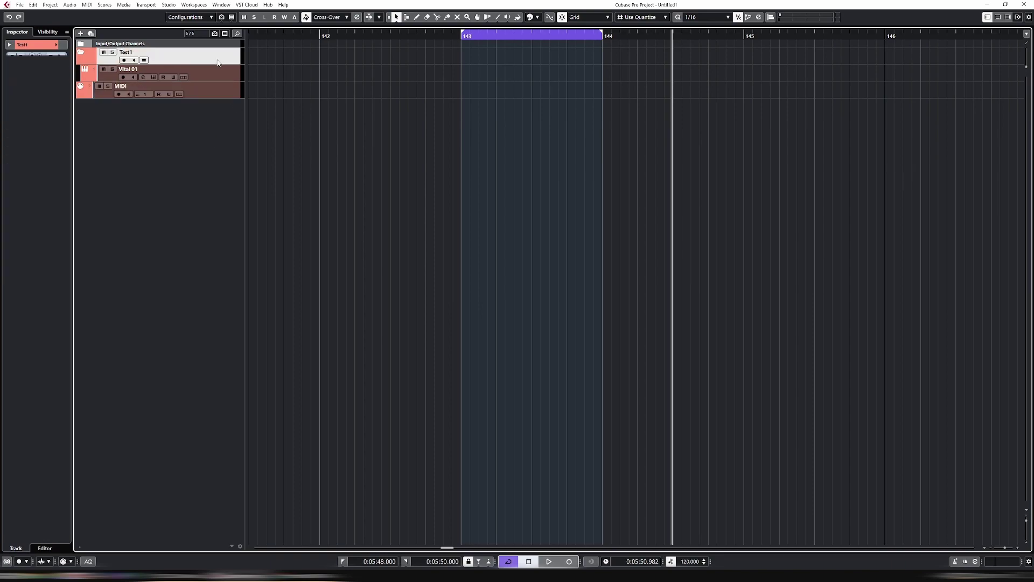
{"action": "left_click", "coordinate": [220, 97]}
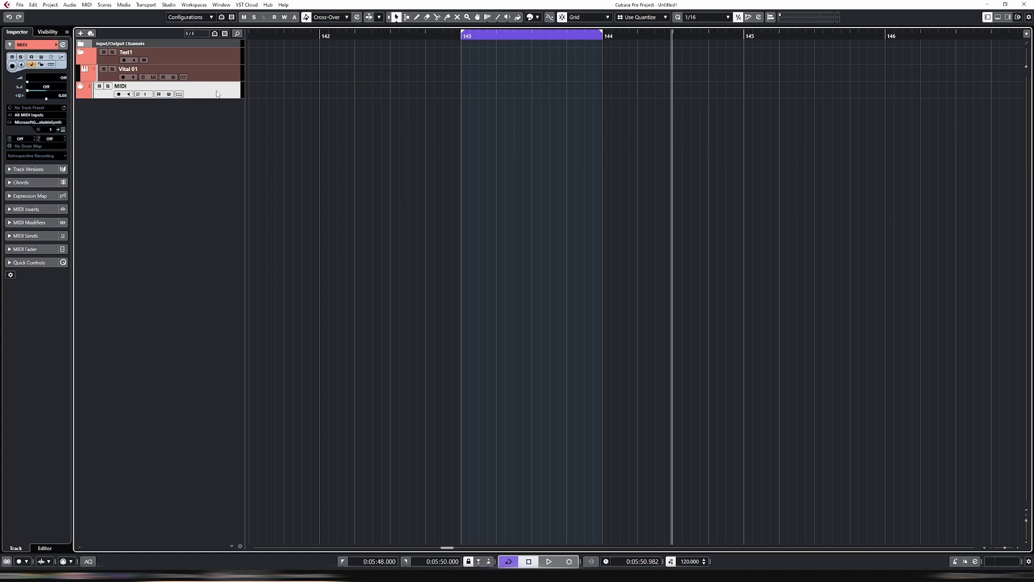
{"action": "key", "text": "ctrl+z"}
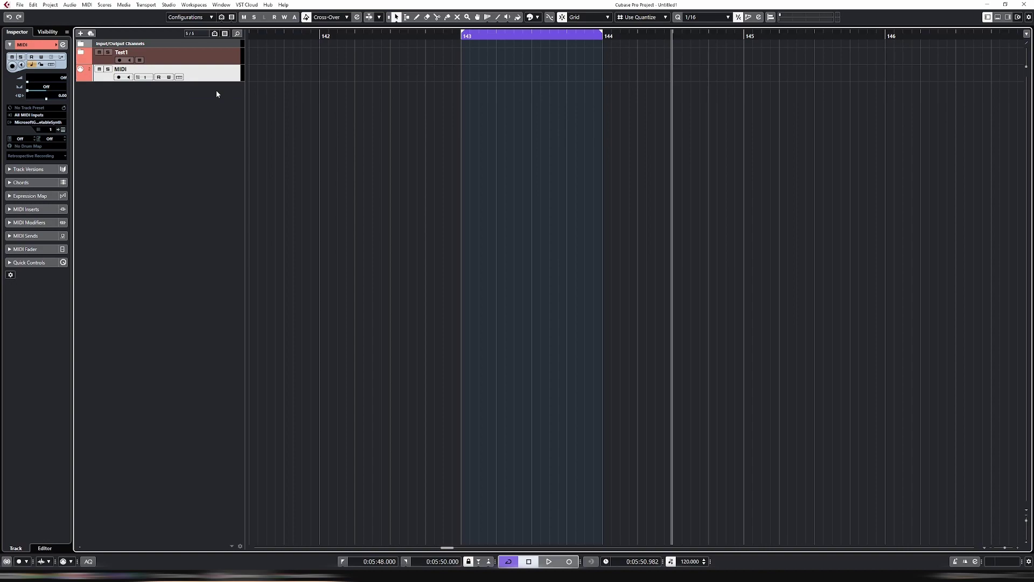
{"action": "key", "text": "ctrl+shift+z"}
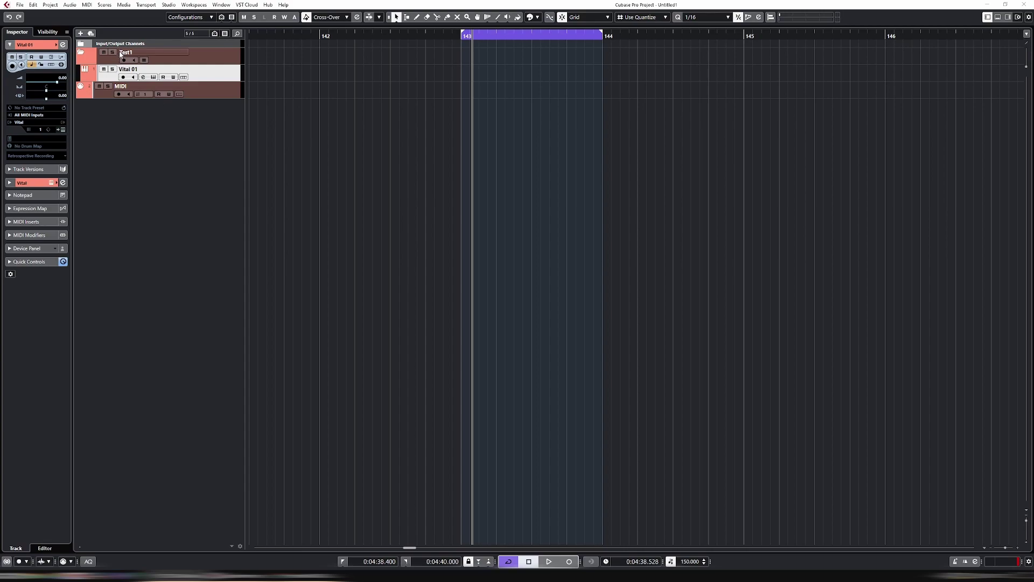
- Create an empty part on Vital 01 at bar 143 and open it for note editing
{"action": "left_click", "coordinate": [87, 5]}
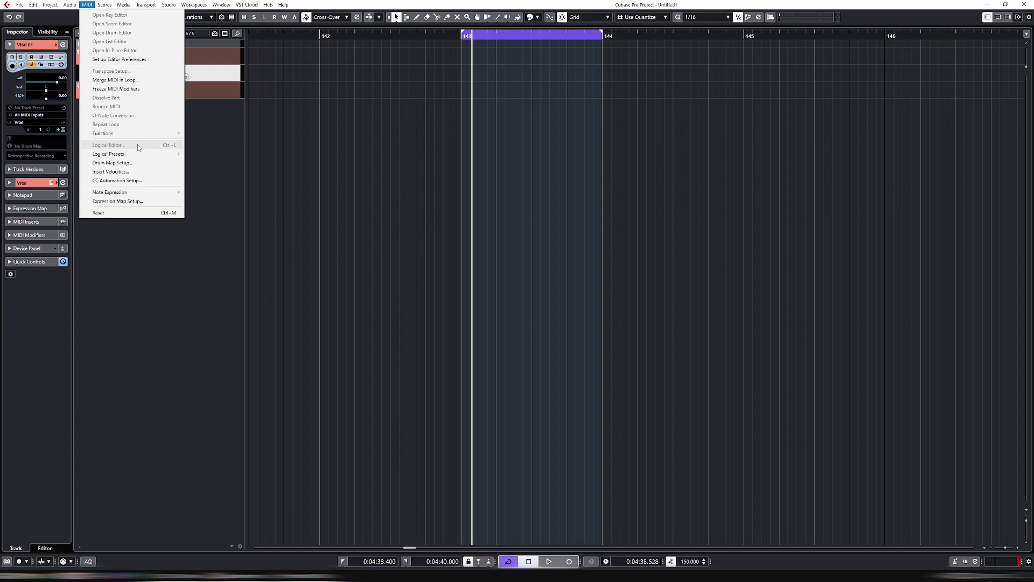
{"action": "left_click", "coordinate": [499, 77]}
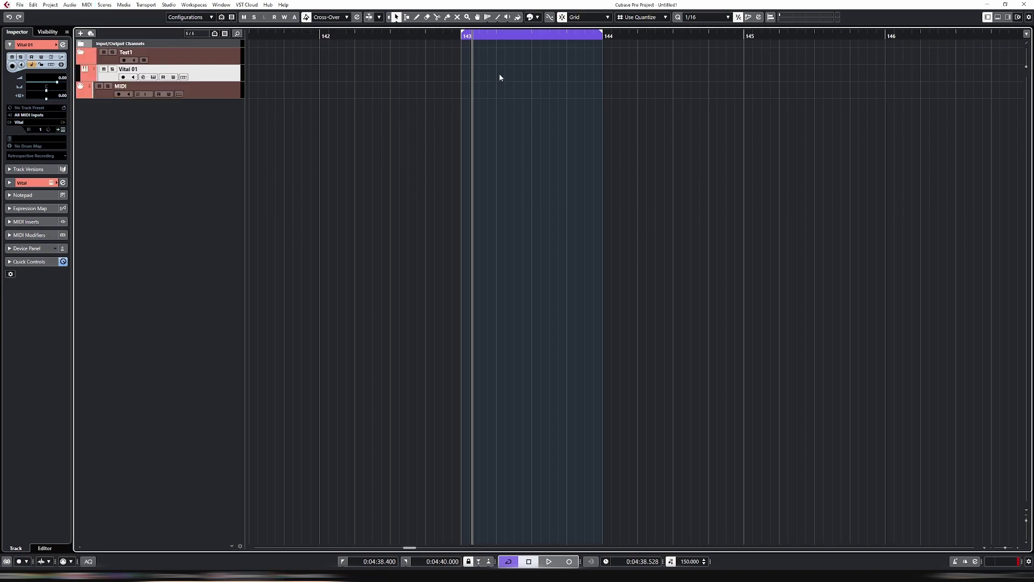
{"action": "double_click", "coordinate": [500, 77]}
{"action": "double_click", "coordinate": [505, 80]}
- Draw a sixteenth note at F1 and repeat it to fill the bar
{"action": "key", "text": "8"}
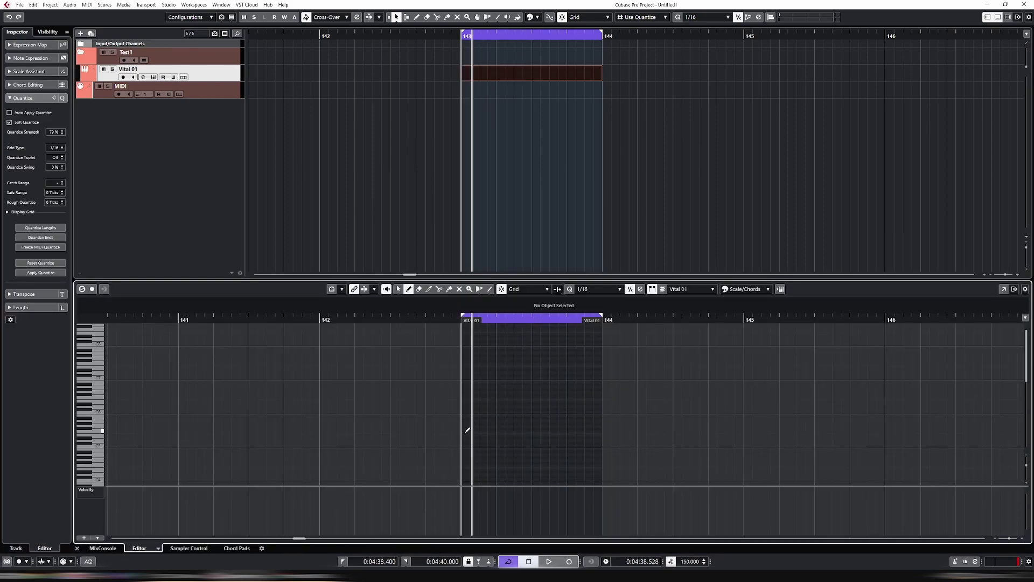
{"action": "left_click", "coordinate": [465, 430]}
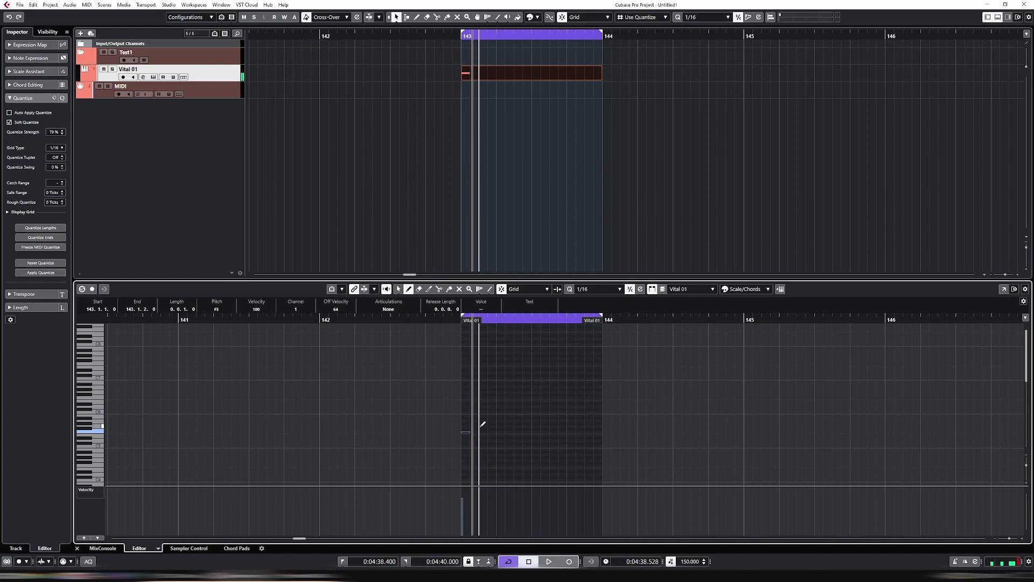
{"action": "key", "text": "shift+Down"}
{"action": "key", "text": "shift+Down"}
{"action": "key", "text": "shift+Down"}
{"action": "key", "text": "shift+Down"}
{"action": "key", "text": "shift+Down"}
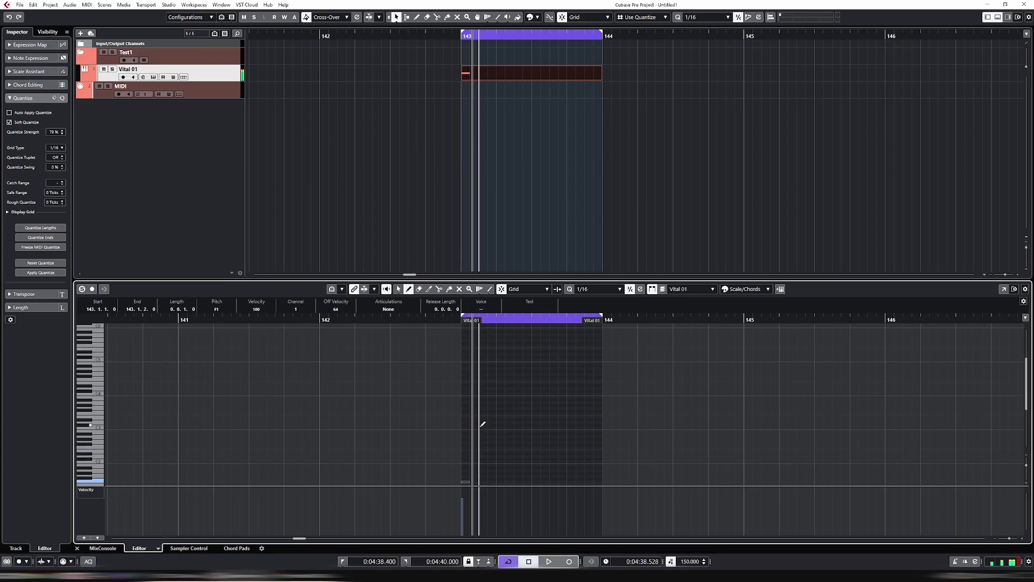
{"action": "key", "text": "shift+Up"}
{"action": "key", "text": "ctrl+d"}
{"action": "key", "text": "ctrl+d"}
{"action": "key", "text": "ctrl+d"}
{"action": "key", "text": "ctrl+d"}
{"action": "key", "text": "ctrl+d"}
{"action": "key", "text": "ctrl+d"}
{"action": "key", "text": "ctrl+d"}
{"action": "key", "text": "ctrl+d"}
{"action": "key", "text": "ctrl+d"}
{"action": "key", "text": "ctrl+d"}
{"action": "key", "text": "ctrl+d"}
{"action": "key", "text": "ctrl+d"}
{"action": "key", "text": "ctrl+d"}
{"action": "key", "text": "ctrl+d"}
{"action": "key", "text": "ctrl+d"}
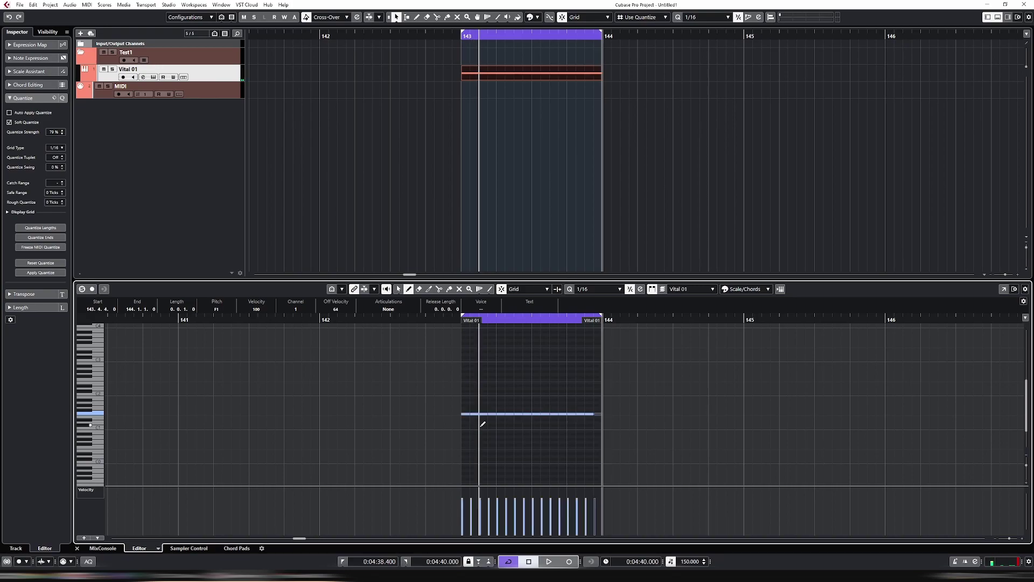
{"action": "key", "text": "ctrl+e"}
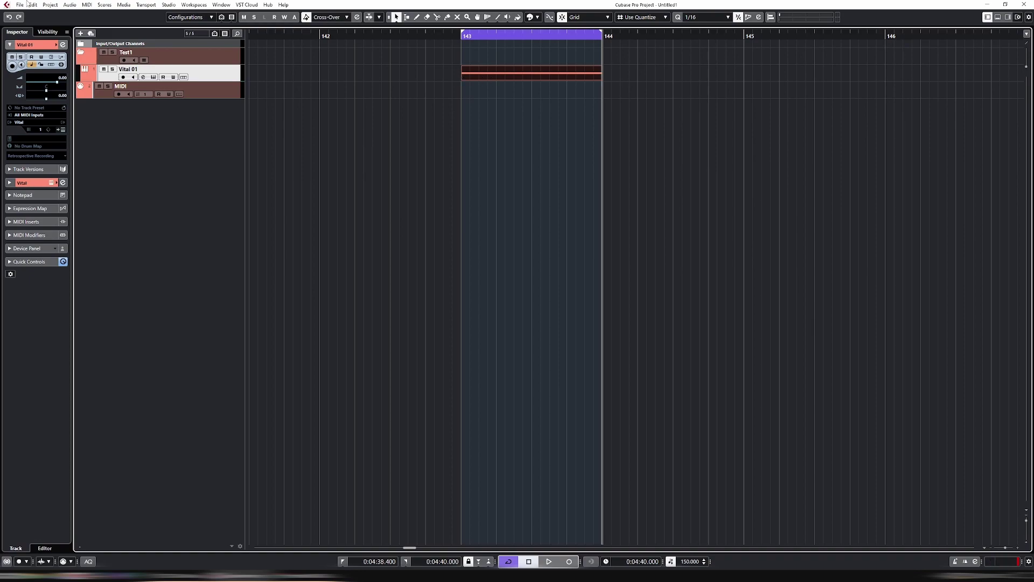
- Open the MIDI Logical Editor, delete its filter row and both action rows, and move it left
{"action": "left_click", "coordinate": [56, 7]}
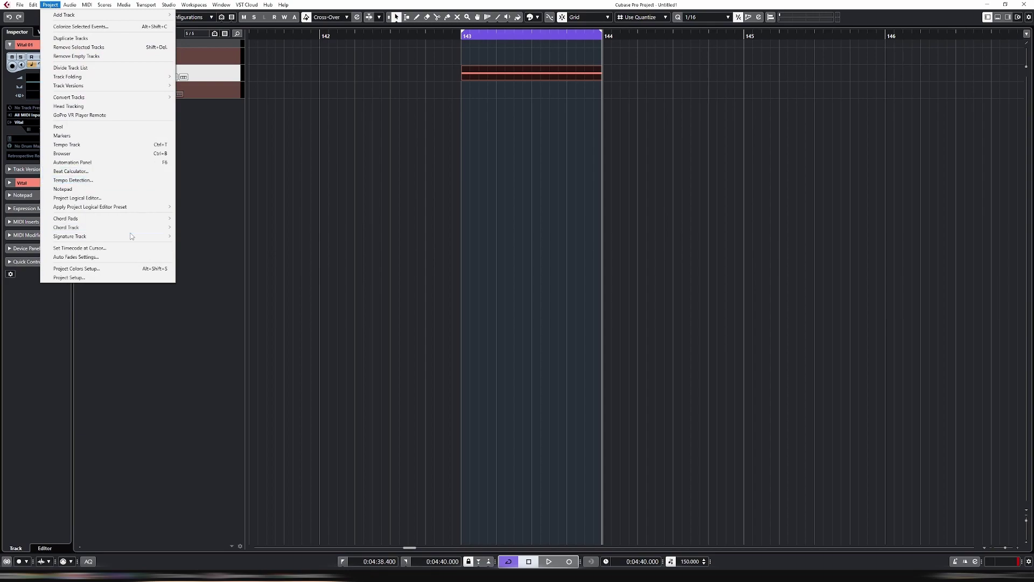
{"action": "left_click", "coordinate": [89, 5]}
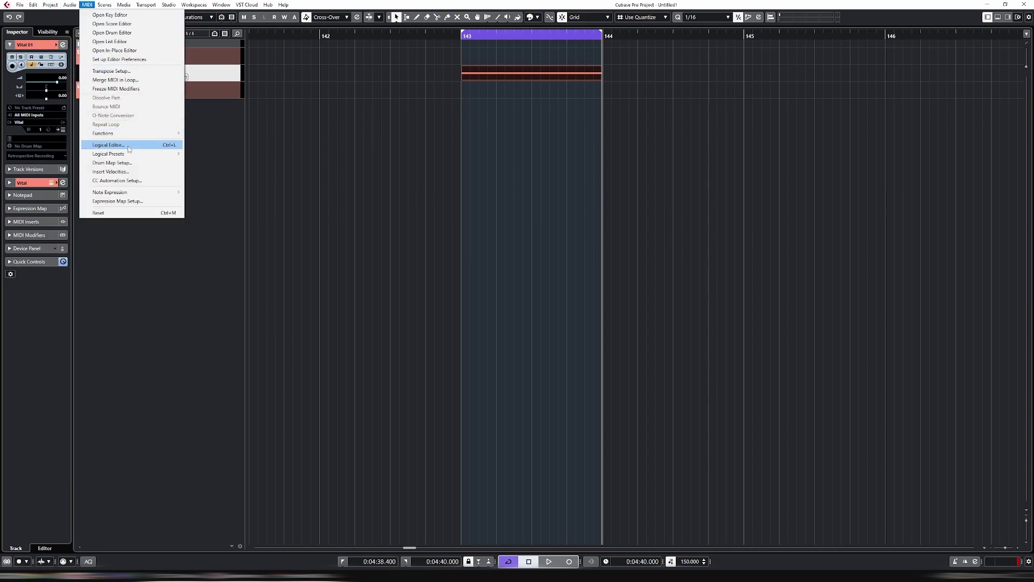
{"action": "left_click", "coordinate": [129, 145]}
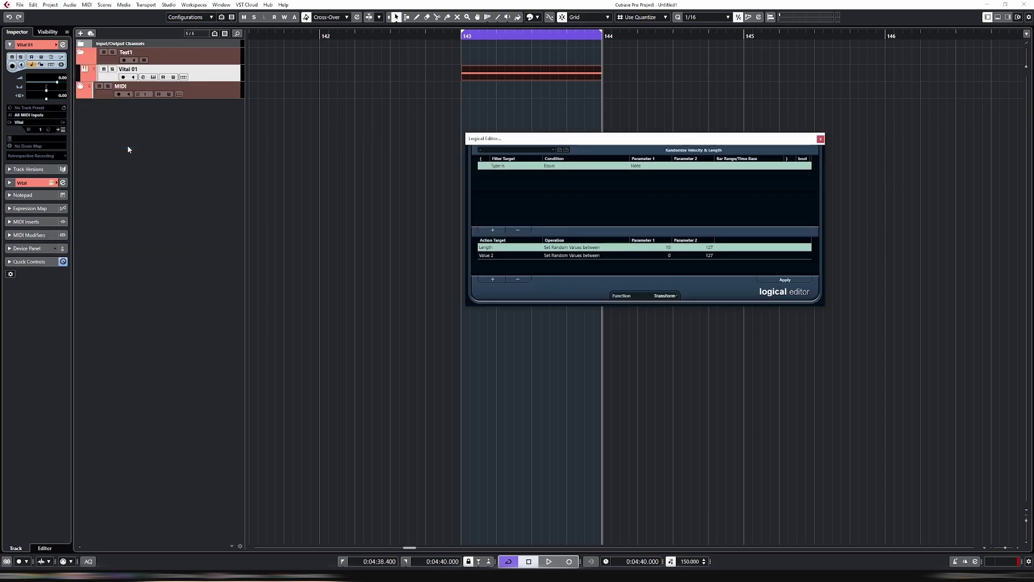
{"action": "left_click", "coordinate": [517, 230]}
{"action": "double_click", "coordinate": [522, 279]}
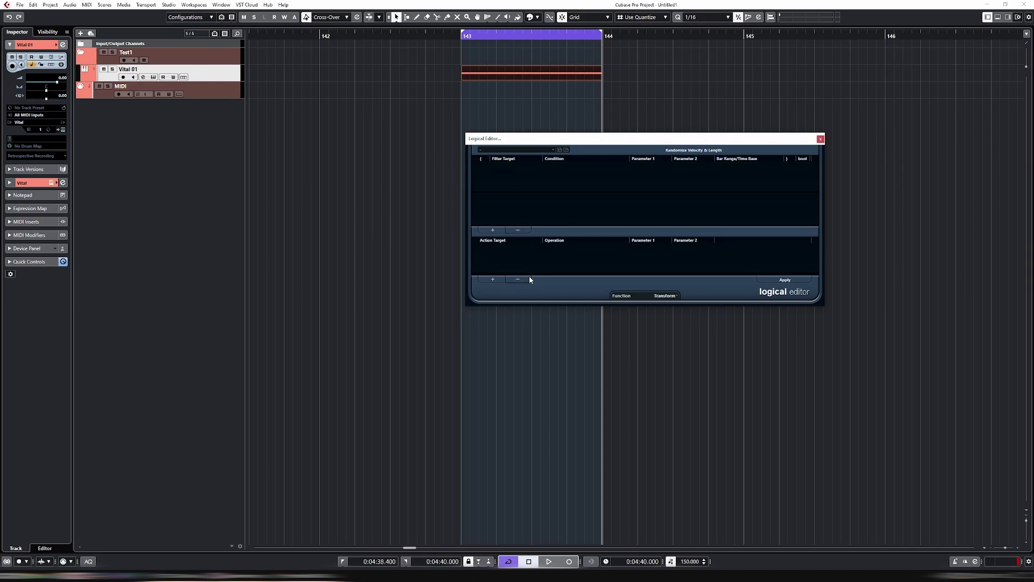
{"action": "left_click_drag", "start_coordinate": [587, 139], "coordinate": [493, 143]}
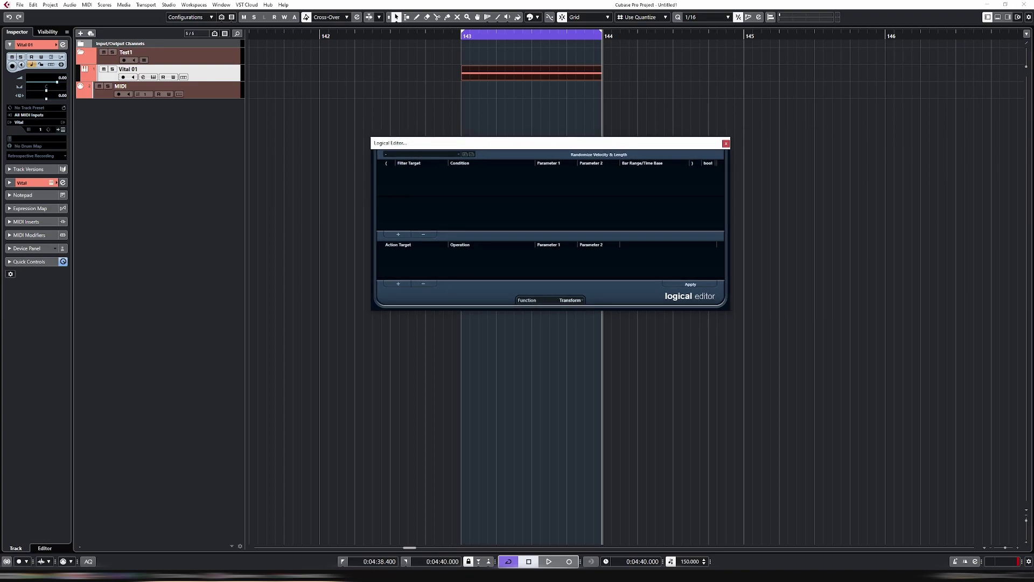
{"action": "left_click", "coordinate": [725, 142]}
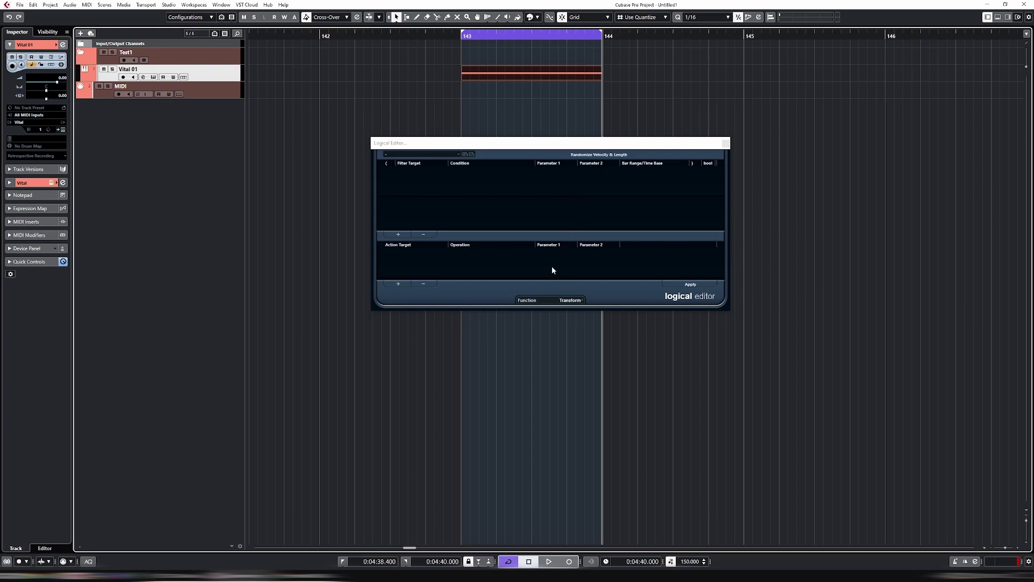
- Add a filter row for Type Is Equal to Note, plus a new unset action row
{"action": "left_click", "coordinate": [403, 237]}
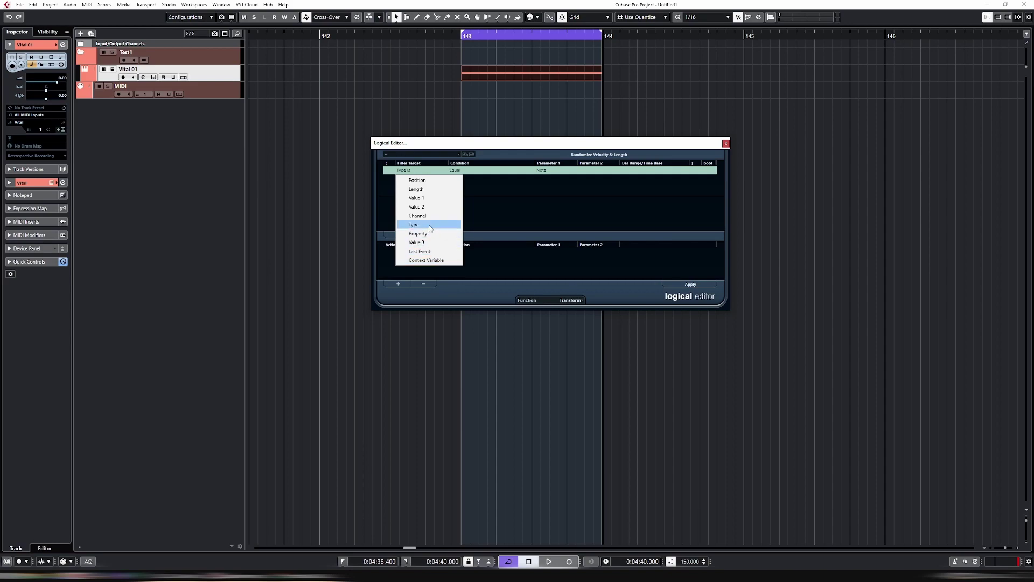
{"action": "left_click", "coordinate": [430, 226]}
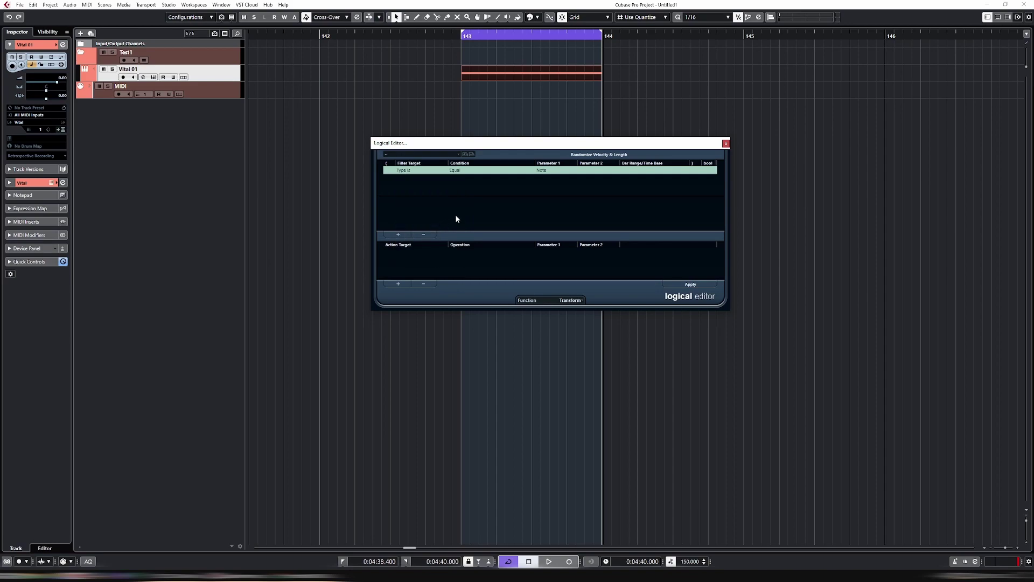
{"action": "left_click", "coordinate": [556, 171]}
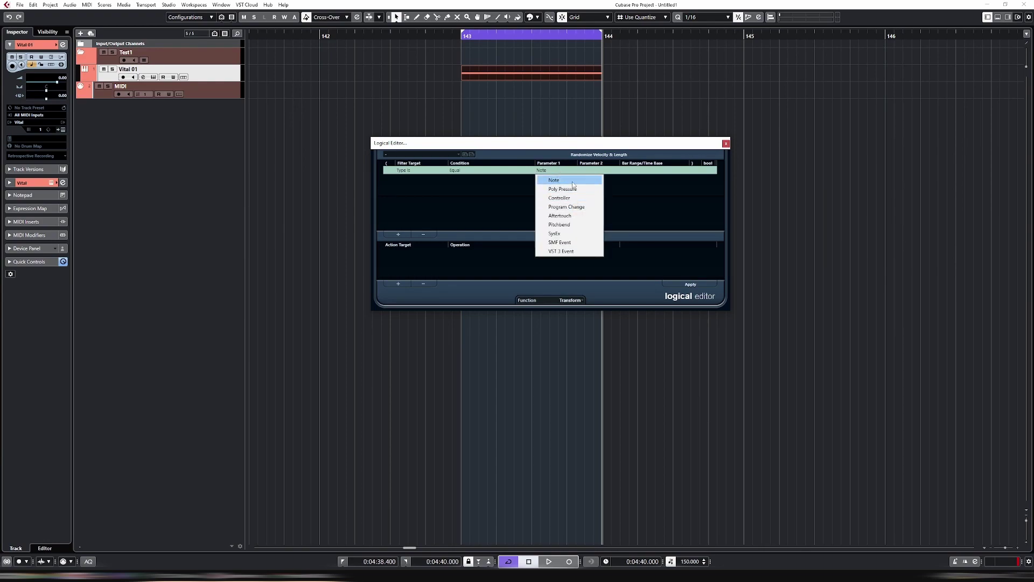
{"action": "left_click", "coordinate": [555, 180]}
{"action": "left_click", "coordinate": [430, 171]}
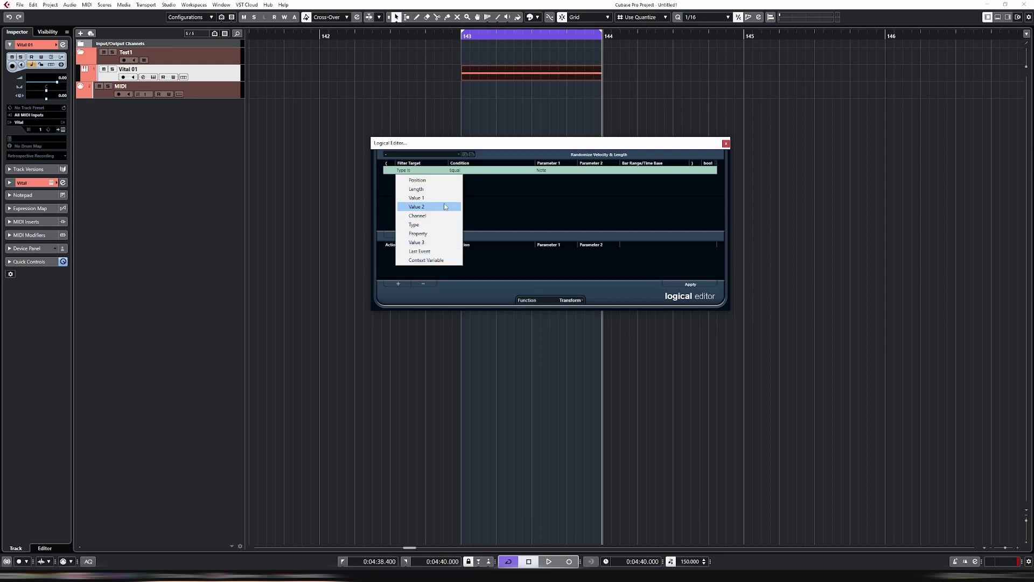
{"action": "left_click", "coordinate": [519, 151]}
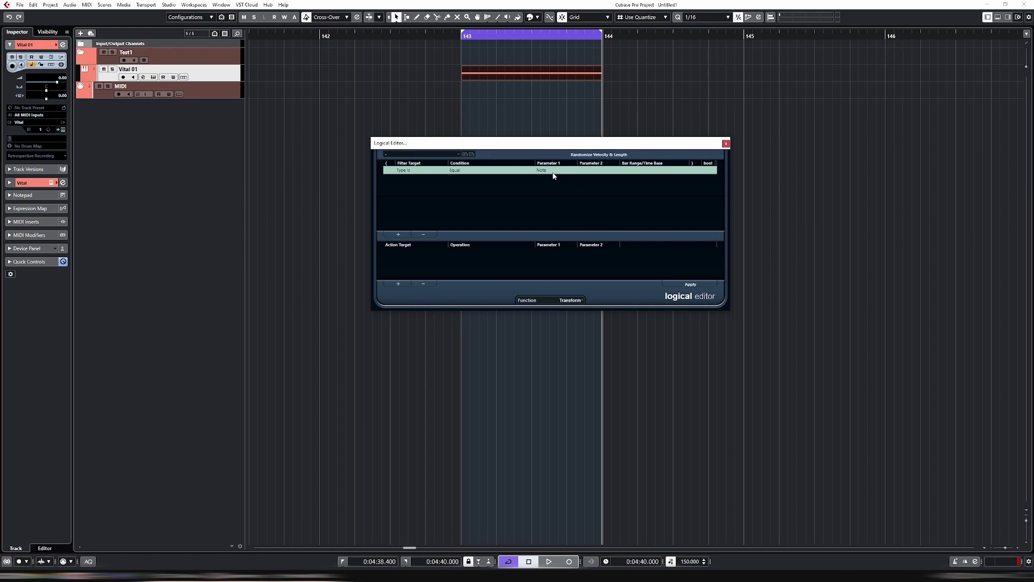
{"action": "left_click", "coordinate": [398, 284]}
{"action": "left_click", "coordinate": [407, 252]}
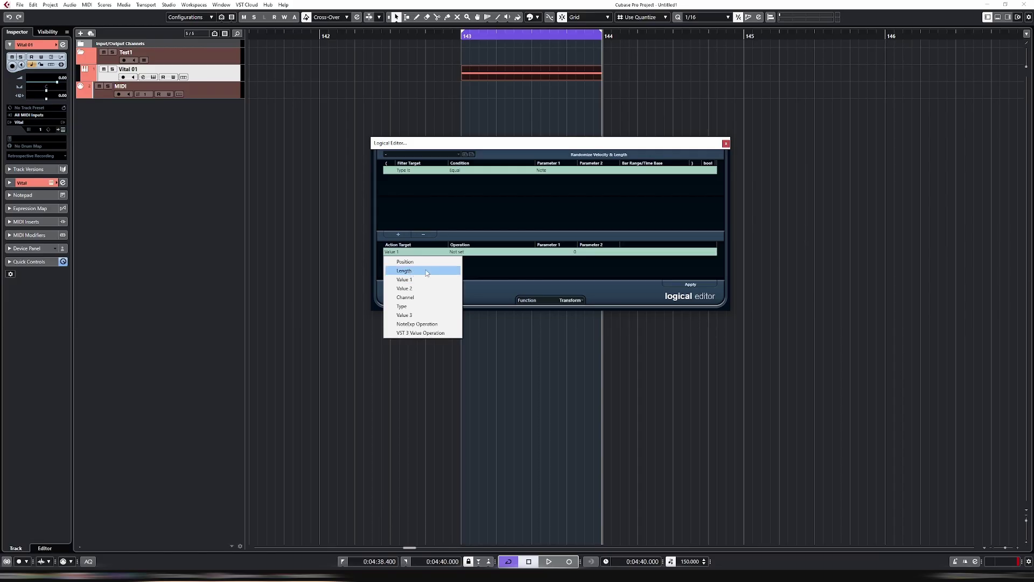
- Set the action to give Length random values between 10 and 127
{"action": "left_click", "coordinate": [426, 271]}
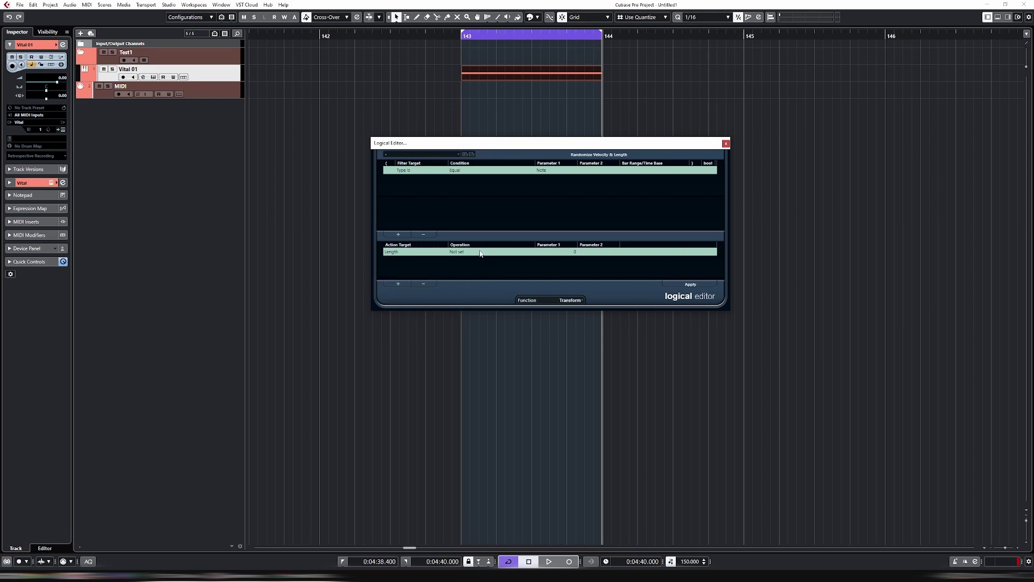
{"action": "left_click", "coordinate": [481, 253]}
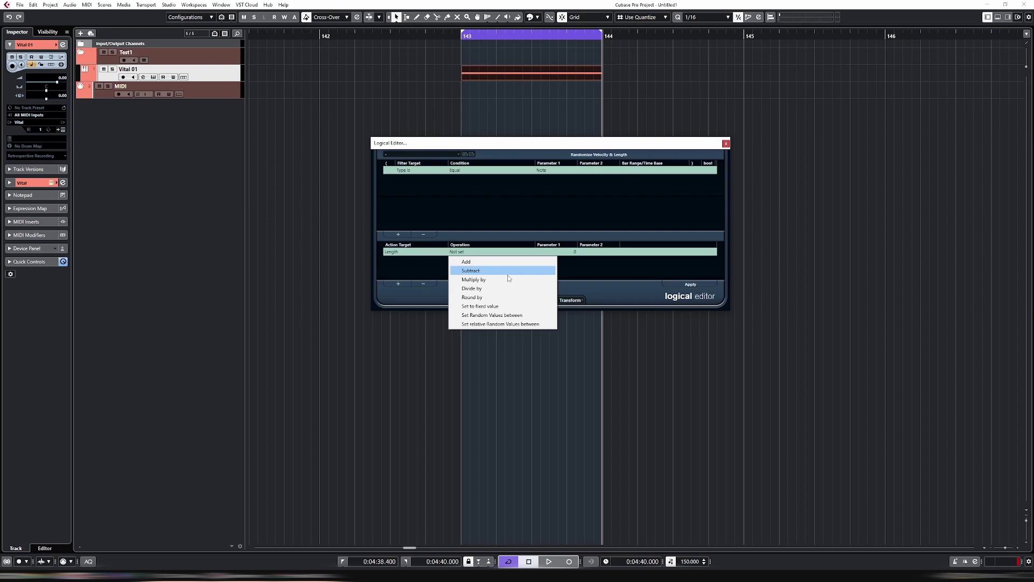
{"action": "left_click", "coordinate": [517, 315]}
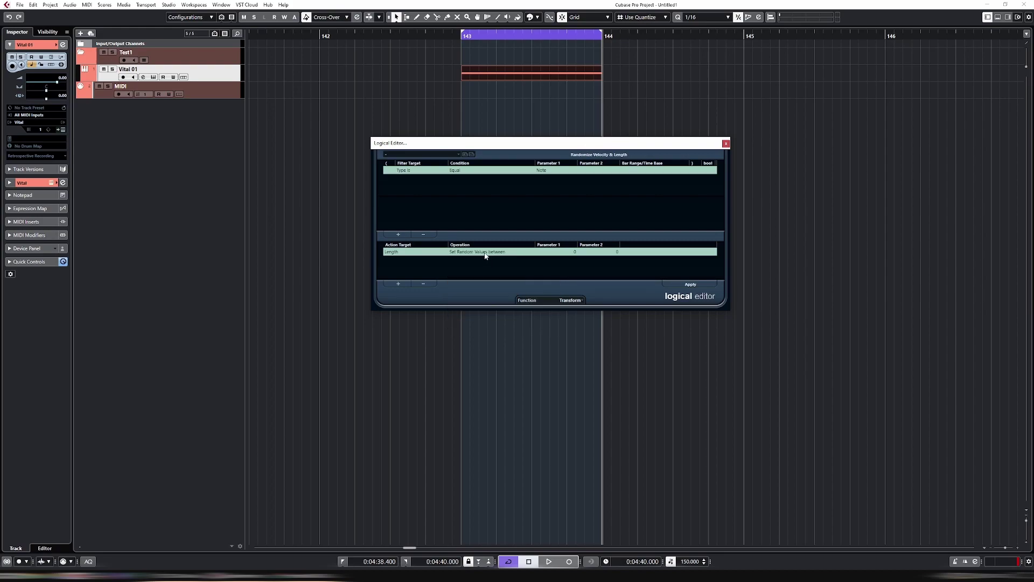
{"action": "left_click", "coordinate": [572, 254]}
{"action": "left_click", "coordinate": [603, 254]}
{"action": "left_click", "coordinate": [573, 252]}
{"action": "key", "text": "Return"}
{"action": "left_click", "coordinate": [573, 253]}
{"action": "left_click", "coordinate": [423, 284]}
- Add a second action setting Value 2 to random values between 0 and 127
{"action": "left_click", "coordinate": [398, 285]}
{"action": "left_click", "coordinate": [398, 284]}
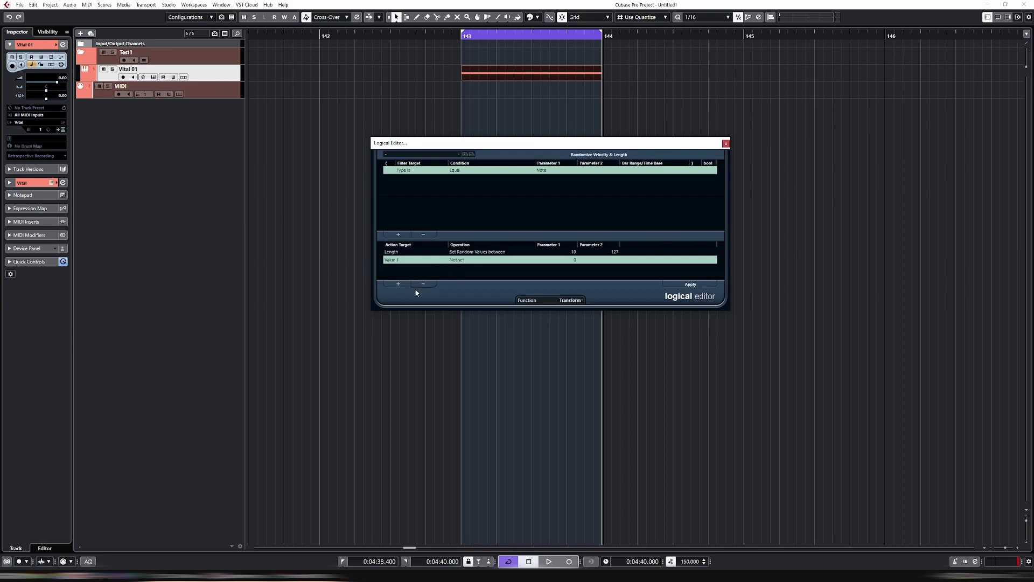
{"action": "left_click", "coordinate": [407, 260]}
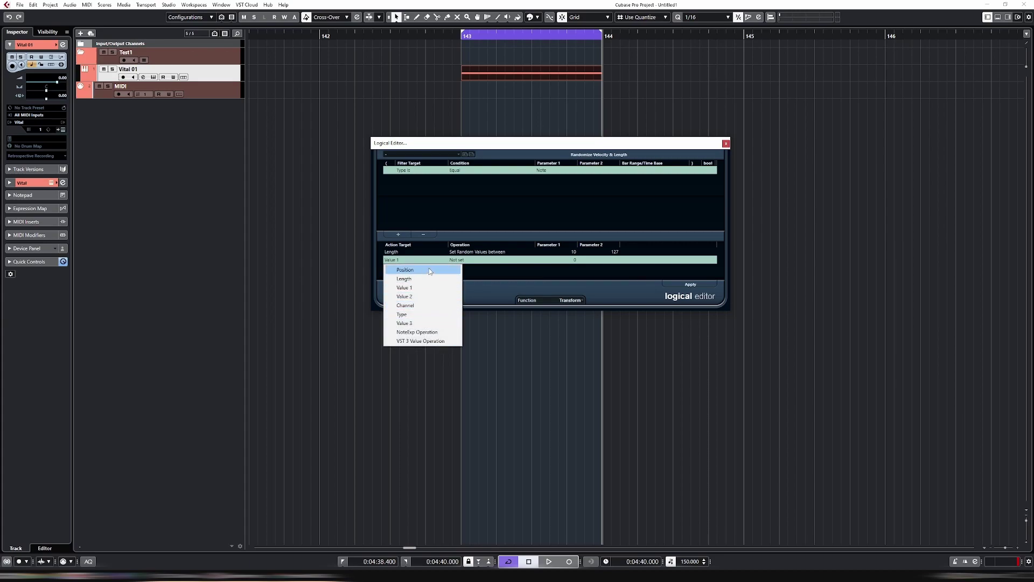
{"action": "left_click", "coordinate": [429, 298]}
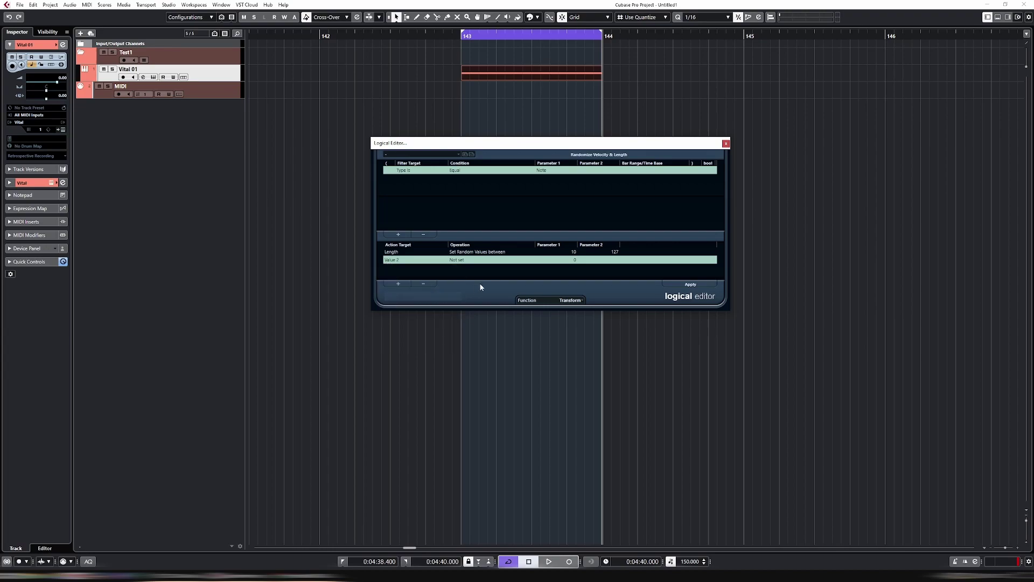
{"action": "left_click", "coordinate": [494, 262]}
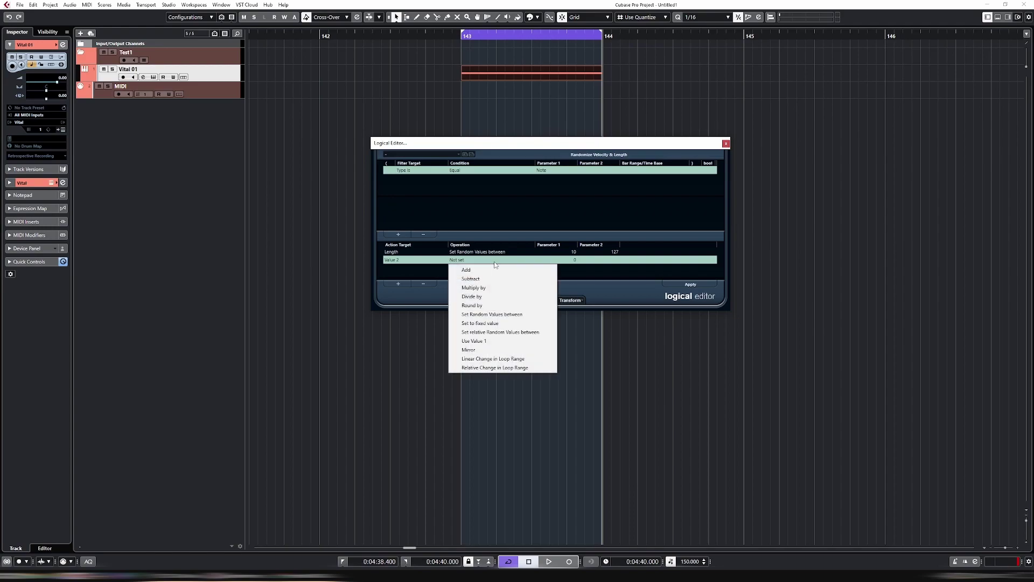
{"action": "left_click", "coordinate": [512, 314]}
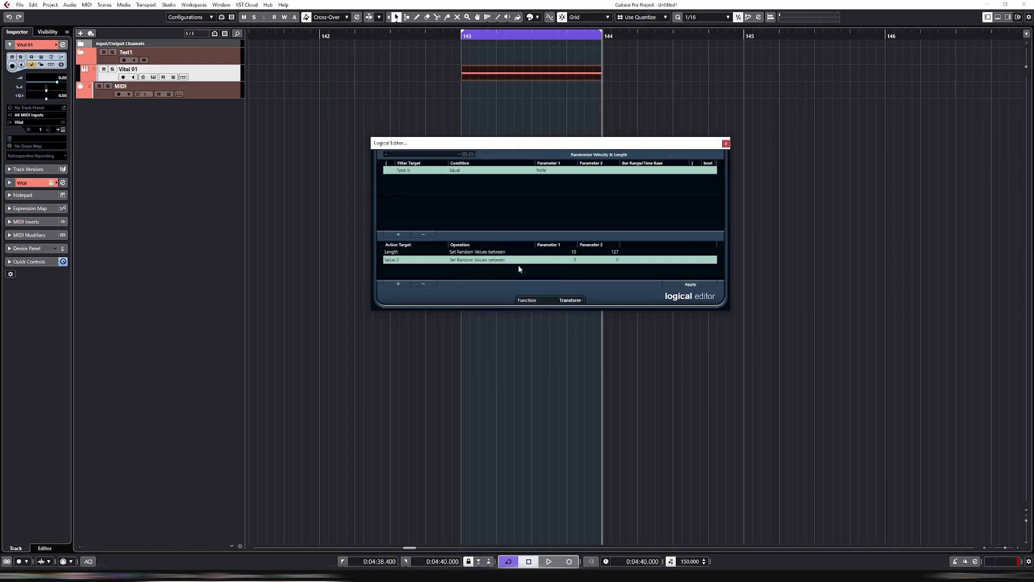
{"action": "left_click", "coordinate": [617, 260]}
{"action": "key", "text": "Return"}
- Select all notes in the Vital 01 part and randomize their lengths and velocities several times
{"action": "left_click", "coordinate": [690, 284]}
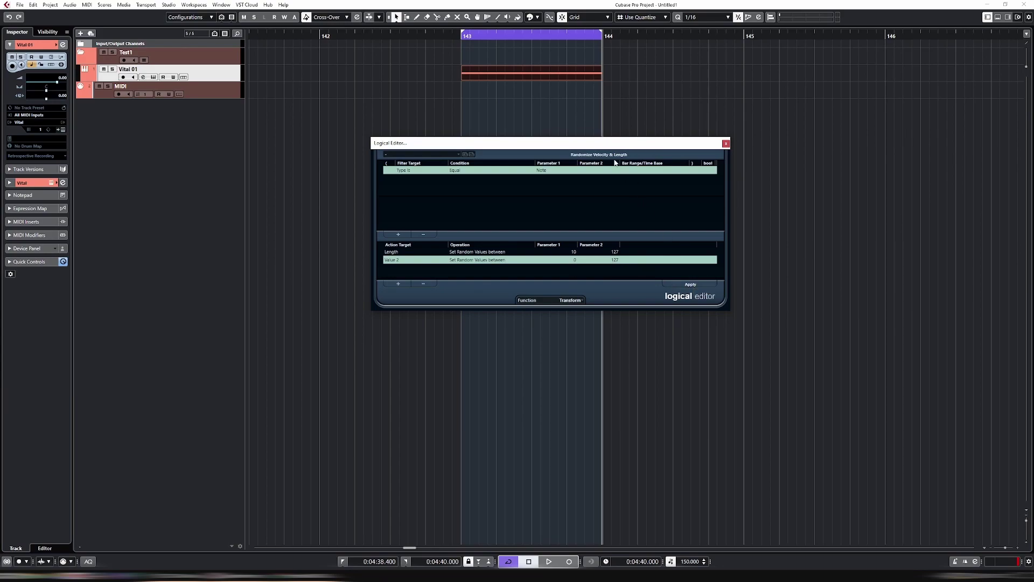
{"action": "double_click", "coordinate": [542, 77]}
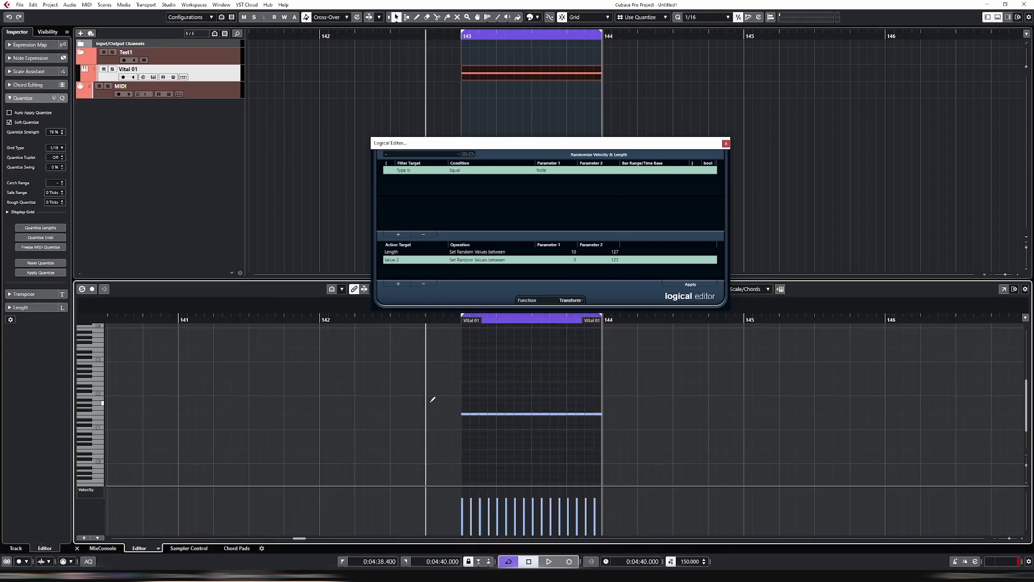
{"action": "left_click_drag", "start_coordinate": [443, 396], "coordinate": [680, 455]}
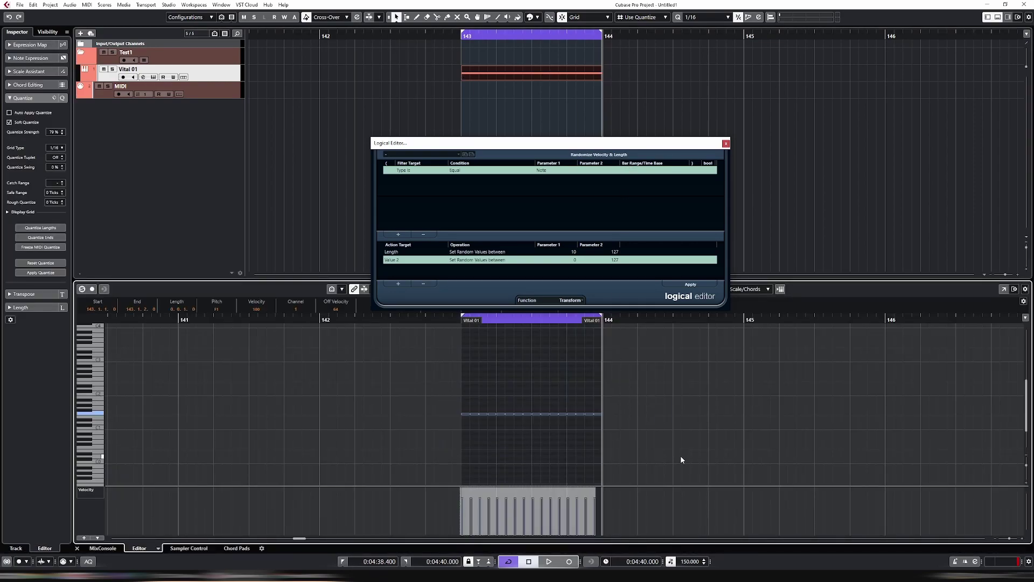
{"action": "left_click", "coordinate": [700, 287]}
{"action": "left_click", "coordinate": [702, 288]}
{"action": "left_click", "coordinate": [701, 288]}
{"action": "left_click", "coordinate": [702, 288]}
{"action": "left_click", "coordinate": [701, 288]}
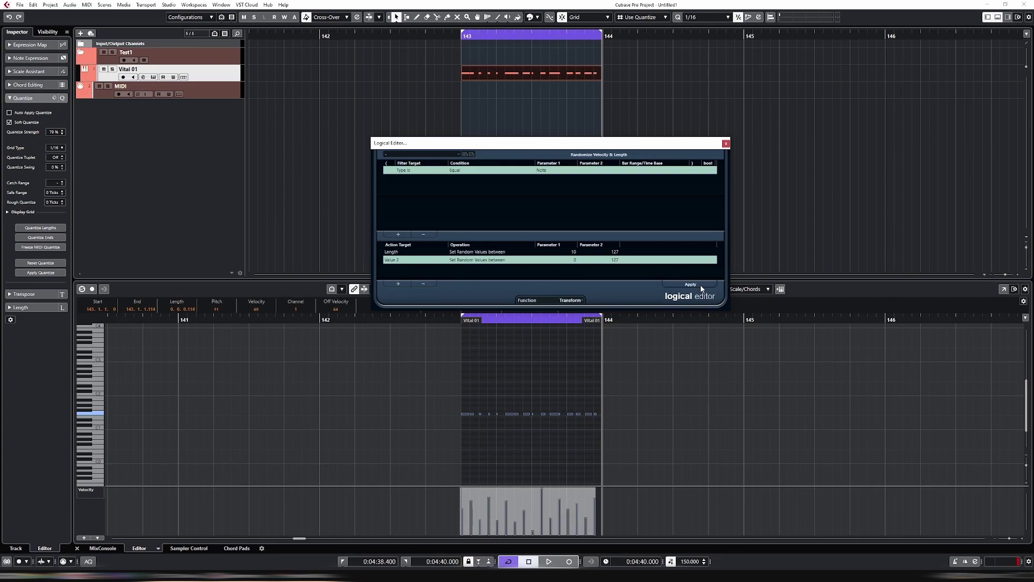
- Save the setup as the preset 'Test1 Randomisation' and close the Logical Editor
{"action": "left_click", "coordinate": [465, 155]}
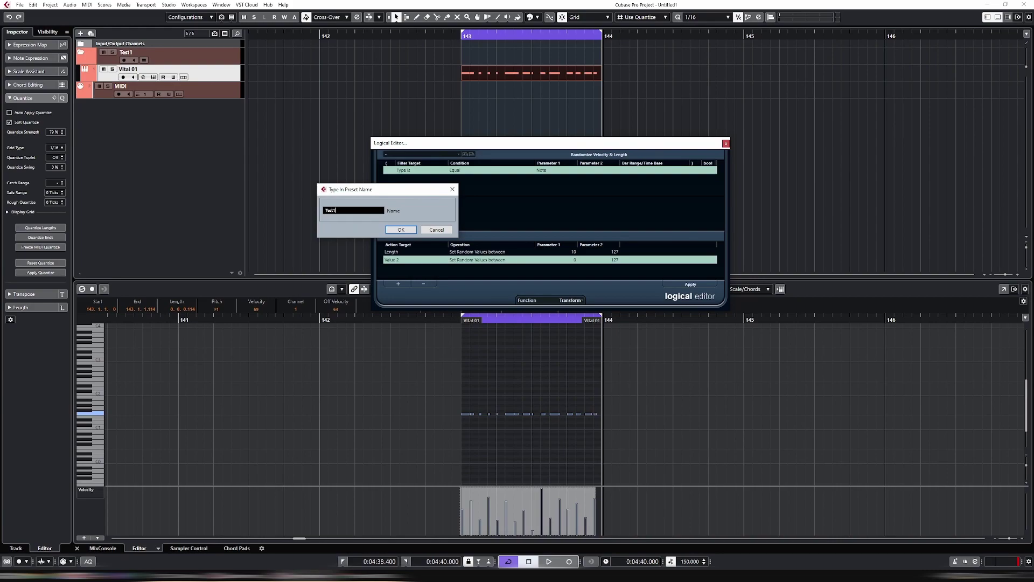
{"action": "type", "text": "Test1 Randomin"}
{"action": "left_click", "coordinate": [398, 228]}
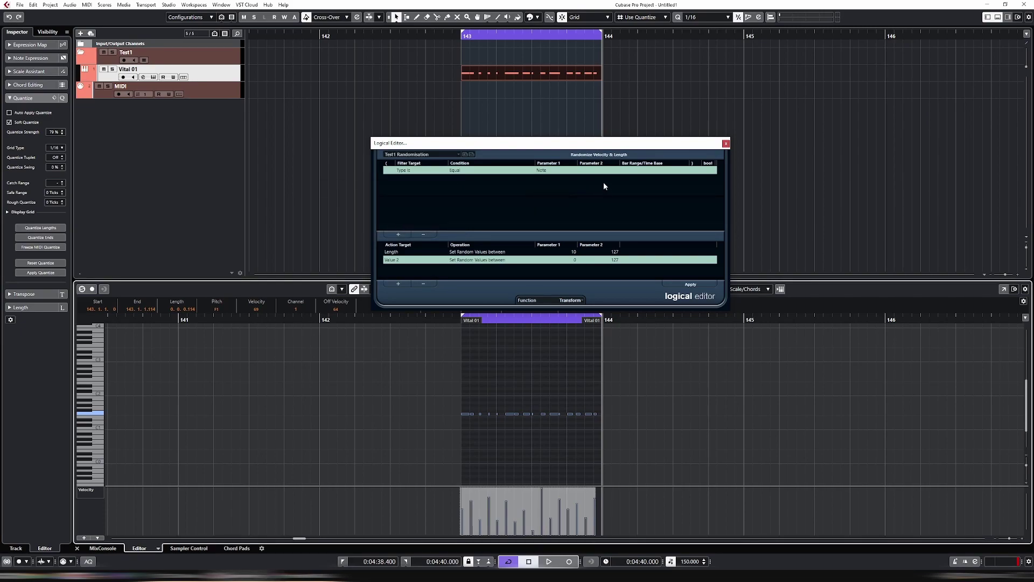
{"action": "left_click", "coordinate": [726, 143]}
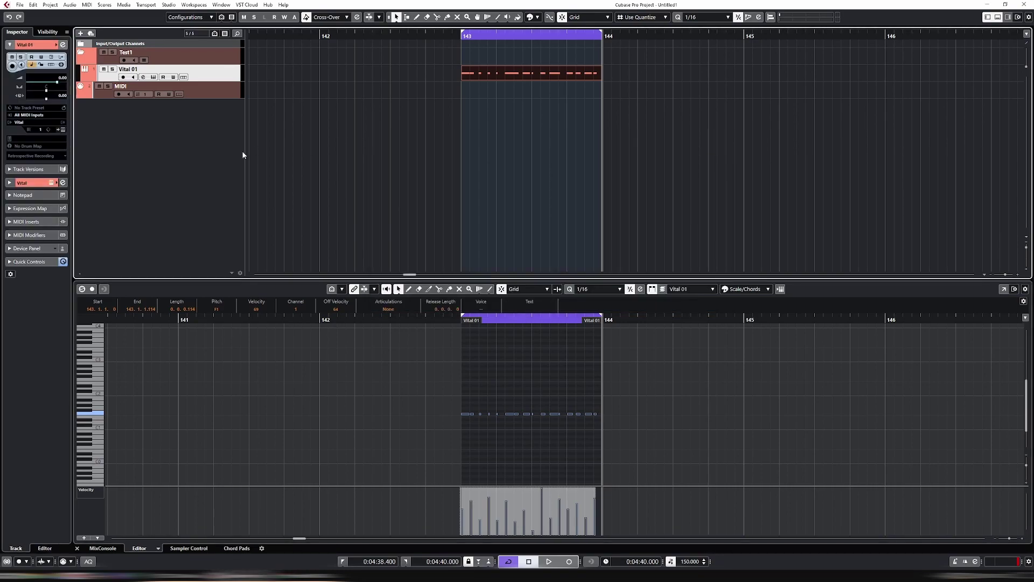
- Close the note editor and expand the Process Logical Preset group in Key Commands
{"action": "key", "text": "ctrl+e"}
{"action": "left_click", "coordinate": [20, 5]}
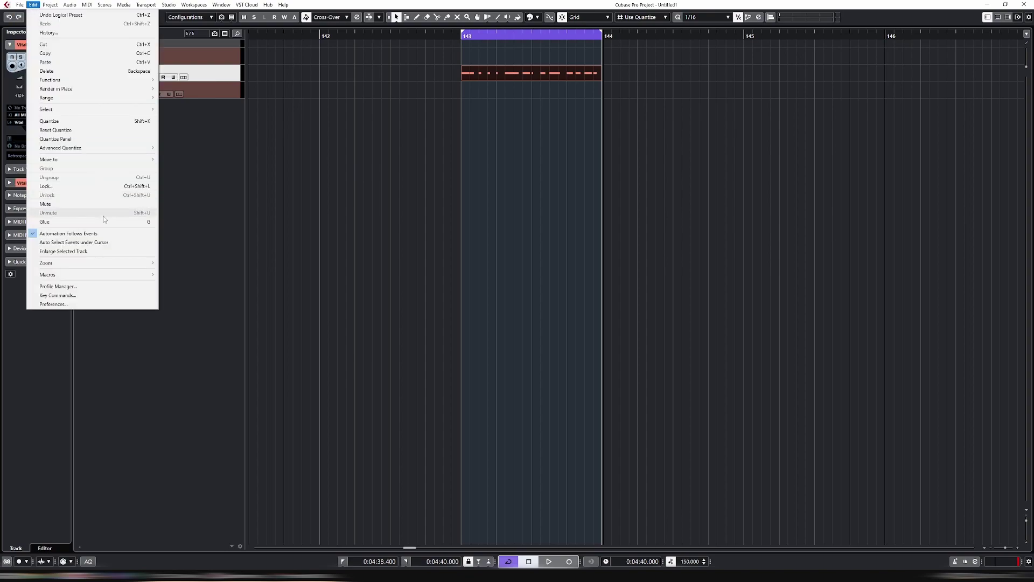
{"action": "left_click", "coordinate": [105, 297]}
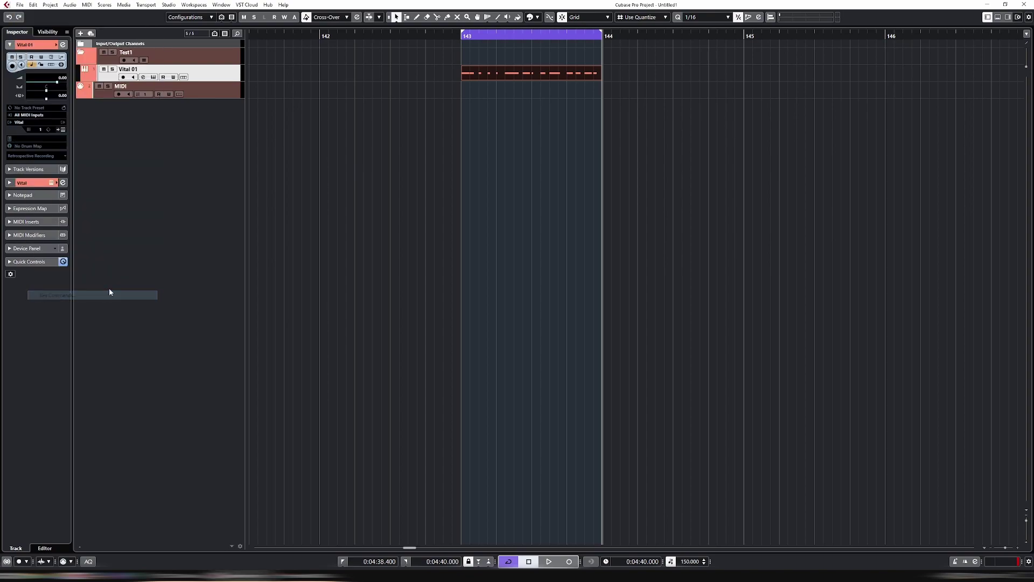
{"action": "scroll", "coordinate": [439, 163], "scroll_direction": "up", "scroll_amount": 5}
{"action": "left_click", "coordinate": [384, 212]}
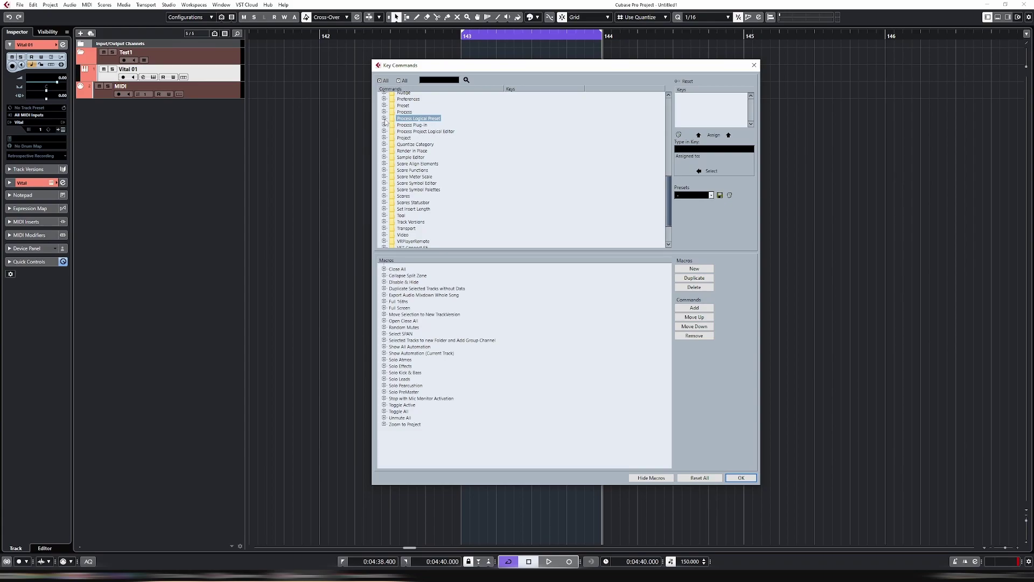
{"action": "left_click", "coordinate": [385, 118]}
{"action": "scroll", "coordinate": [479, 168], "scroll_direction": "down", "scroll_amount": 10}
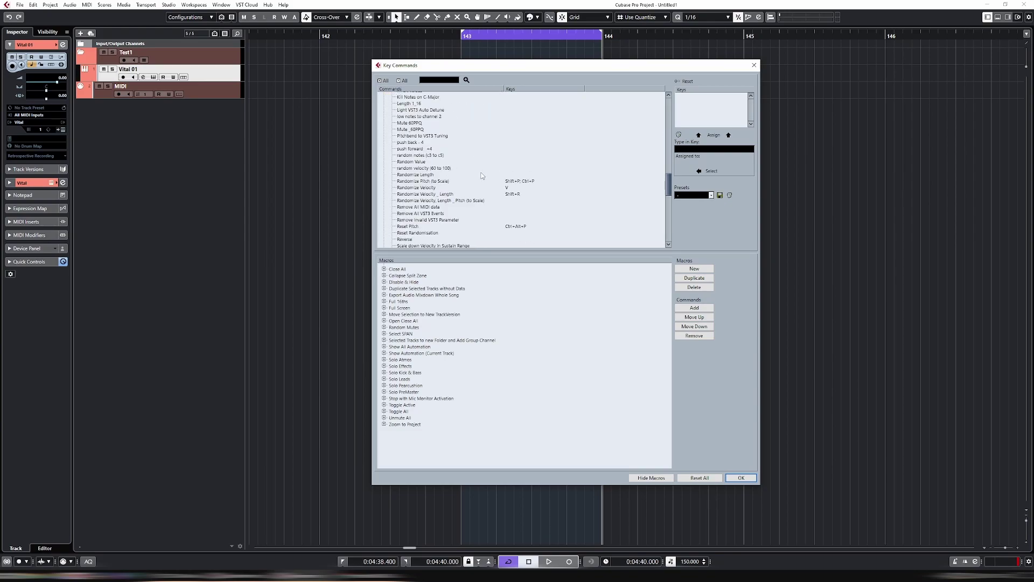
{"action": "scroll", "coordinate": [488, 179], "scroll_direction": "down", "scroll_amount": 4}
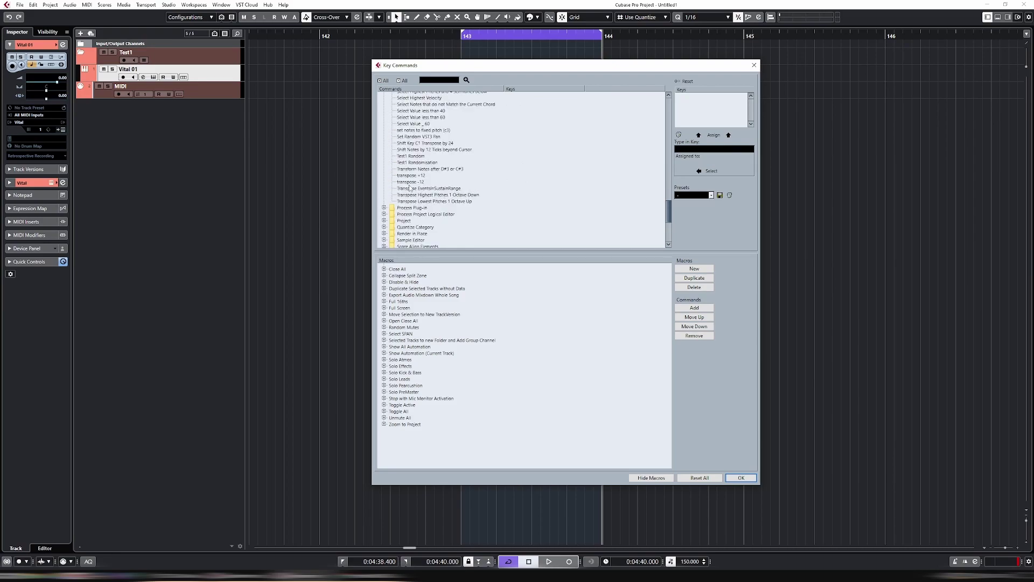
- Assign Shift+3 to the Test1 Randomisation preset and confirm the Key Commands dialog
{"action": "left_click", "coordinate": [418, 162]}
{"action": "left_click", "coordinate": [724, 149]}
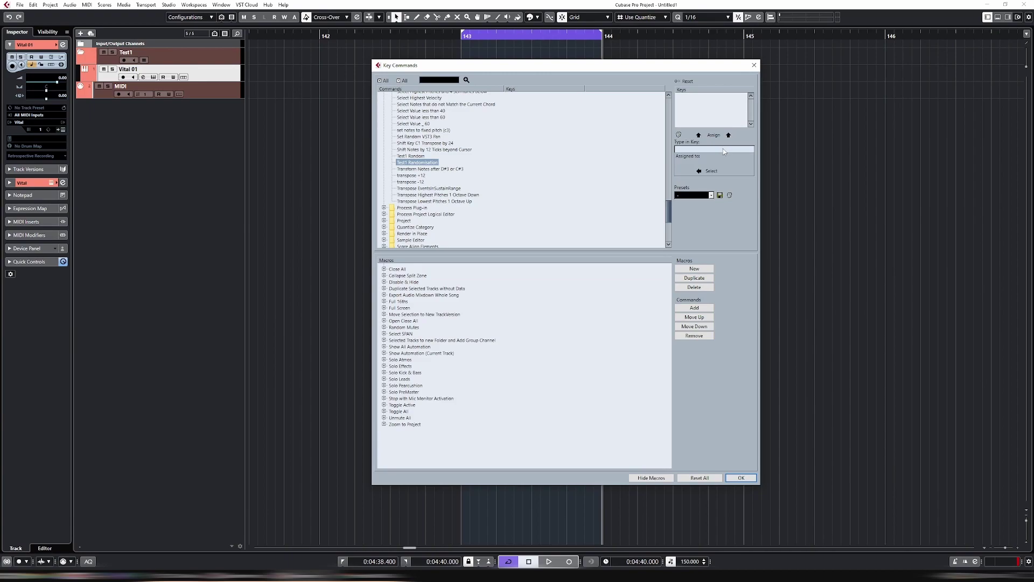
{"action": "key", "text": "shift+3"}
{"action": "left_click", "coordinate": [713, 135]}
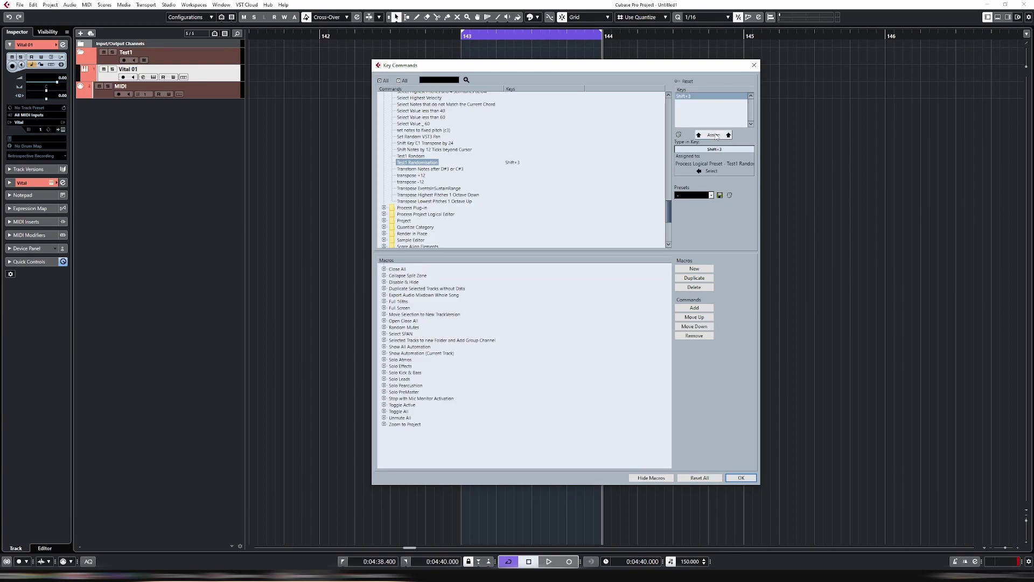
{"action": "left_click", "coordinate": [736, 476]}
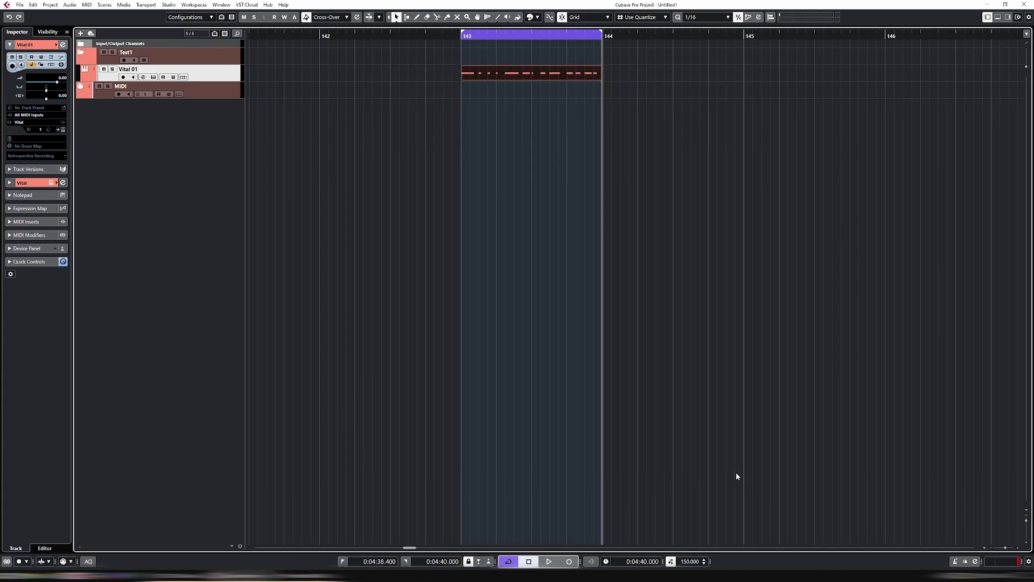
- Select all Vital 01 notes, re-randomize their lengths and velocities twice, then close the editor
{"action": "double_click", "coordinate": [528, 75]}
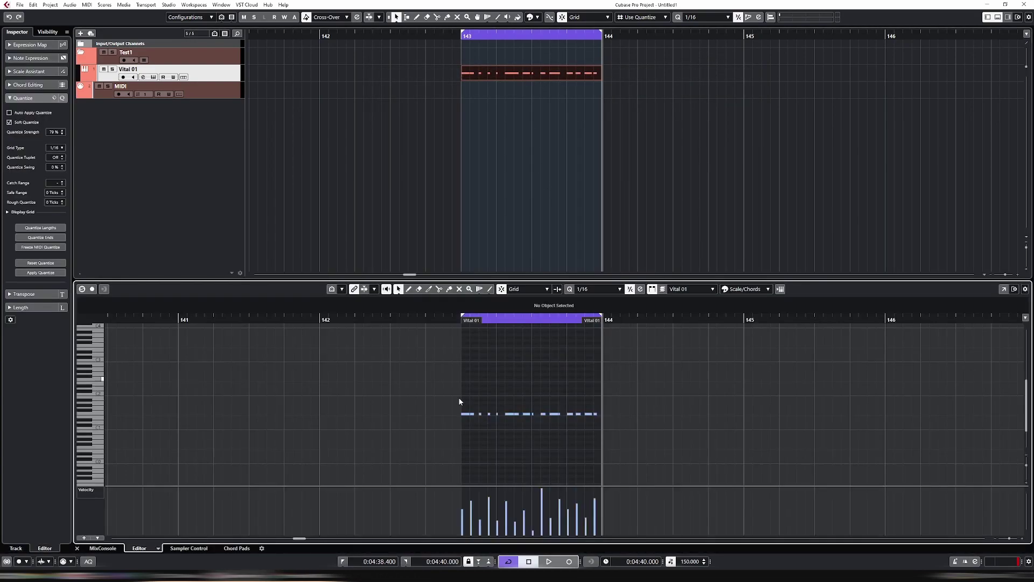
{"action": "left_click_drag", "start_coordinate": [426, 383], "coordinate": [672, 445]}
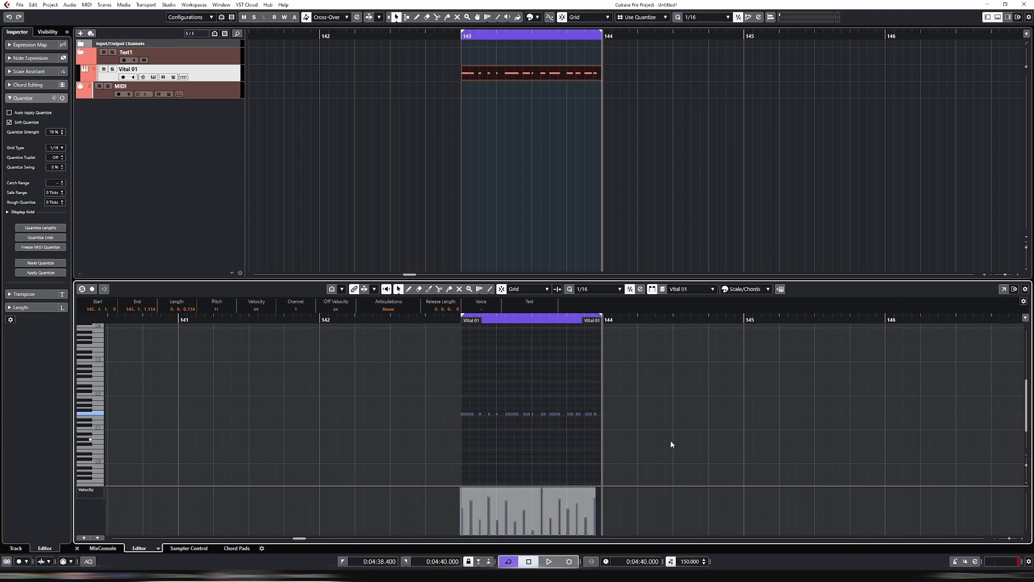
{"action": "key", "text": "r"}
{"action": "key", "text": "r"}
{"action": "key", "text": "r"}
{"action": "key", "text": "r"}
{"action": "key", "text": "r"}
{"action": "key", "text": "r"}
{"action": "key", "text": "r"}
{"action": "key", "text": "r"}
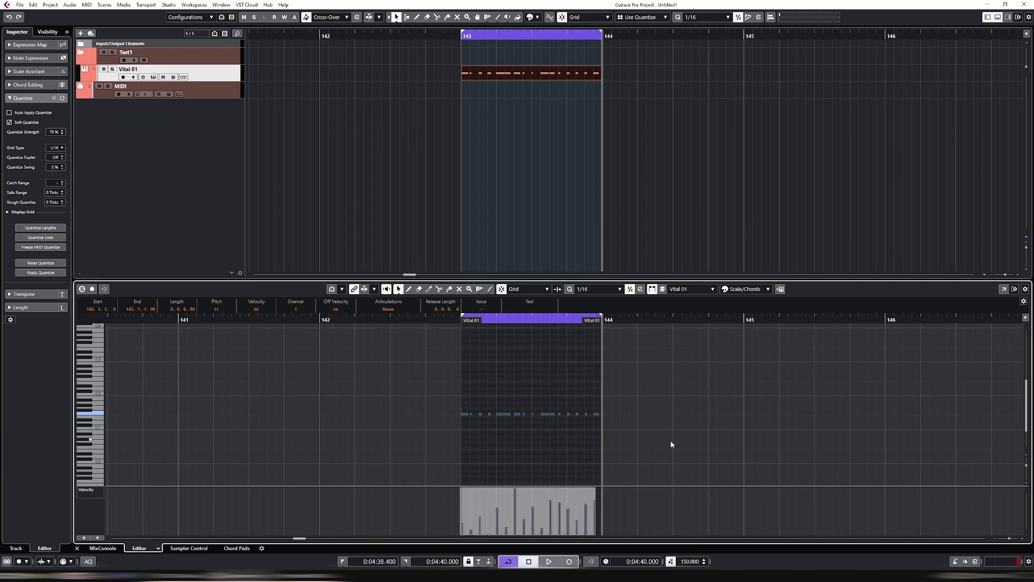
{"action": "key", "text": "r"}
{"action": "key", "text": "r"}
{"action": "key", "text": "r"}
{"action": "key", "text": "r"}
{"action": "key", "text": "r"}
{"action": "key", "text": "r"}
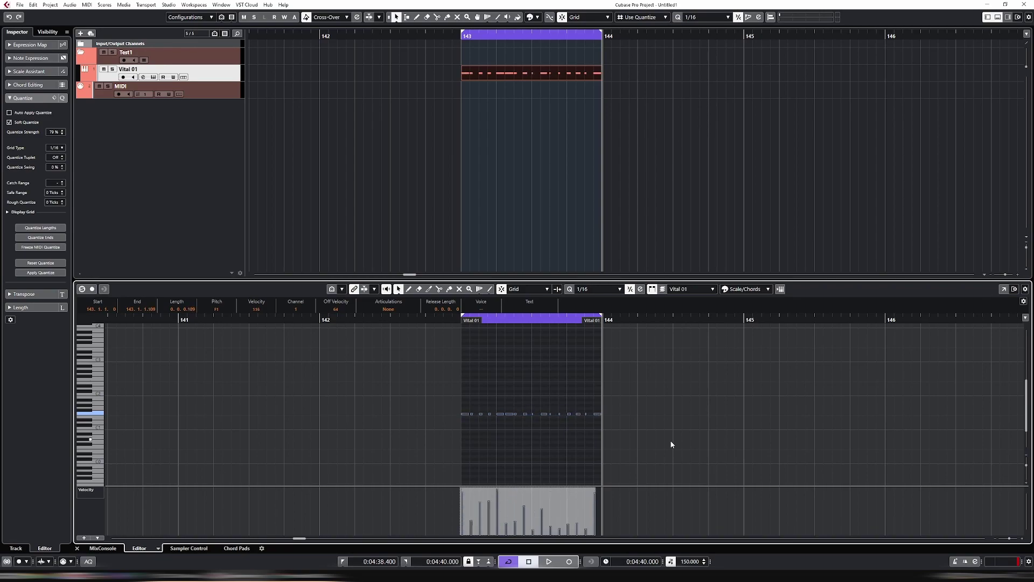
{"action": "key", "text": "ctrl+alt+e"}
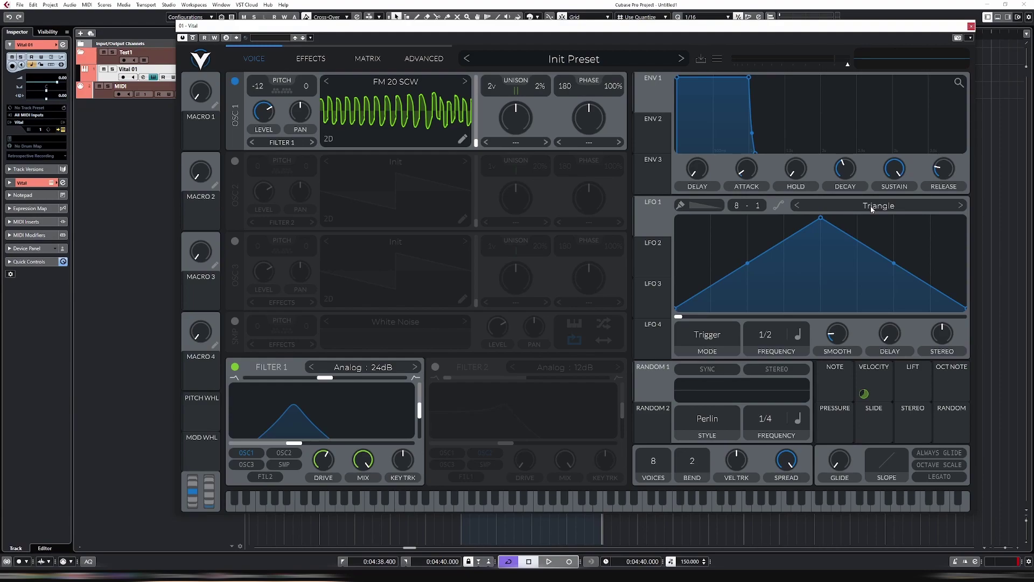
{"action": "left_click", "coordinate": [970, 26]}
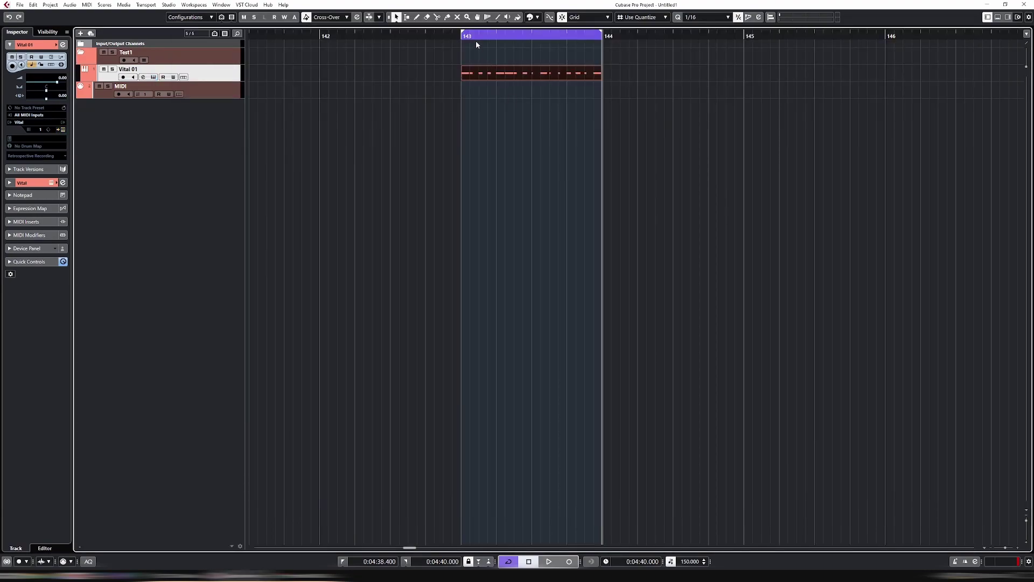
- Start playback of the Vital 01 part, briefly showing and hiding the Vital synth window
{"action": "left_click", "coordinate": [511, 74]}
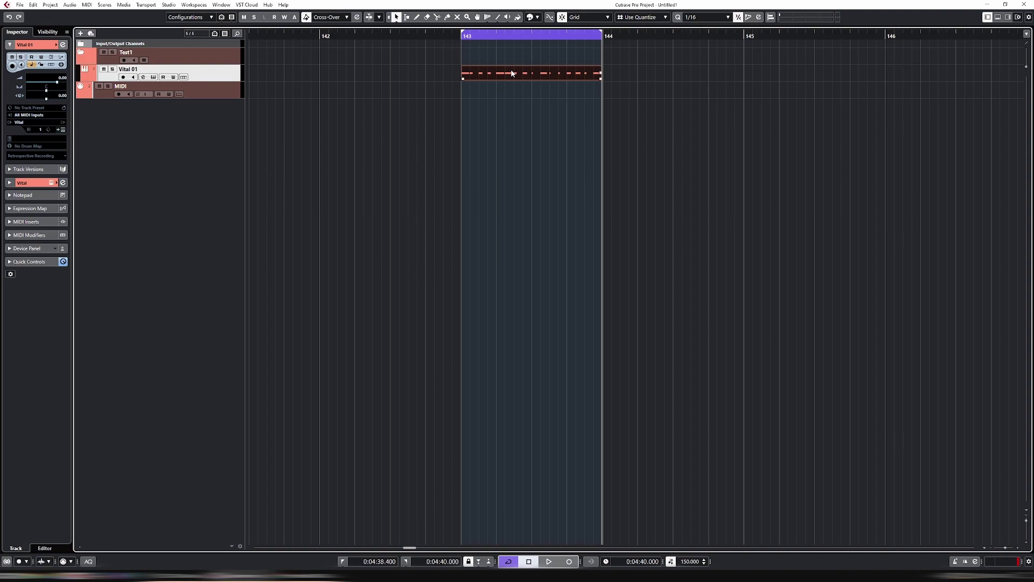
{"action": "key", "text": "space"}
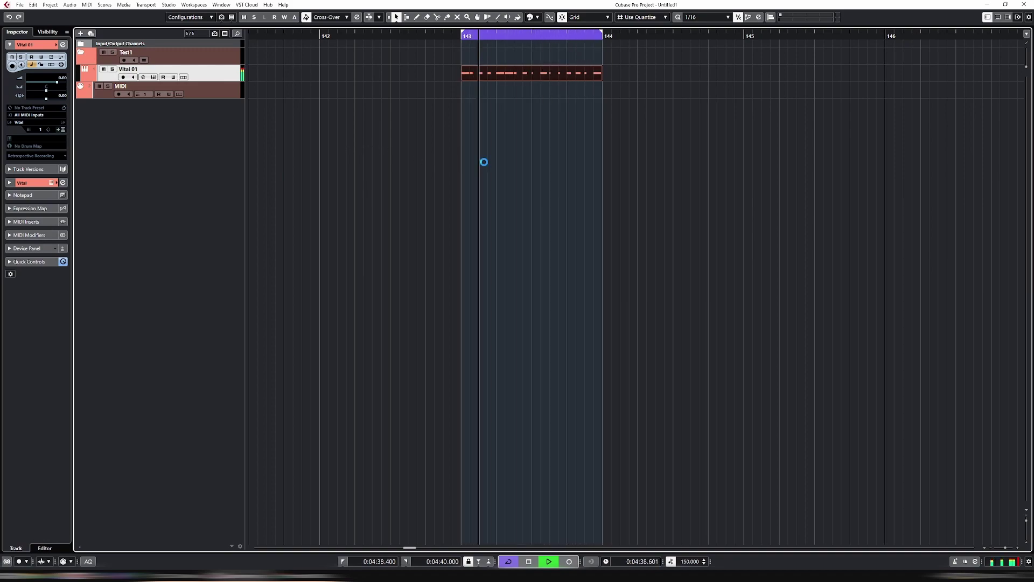
{"action": "key", "text": "ctrl+e"}
{"action": "key", "text": "ctrl+e"}
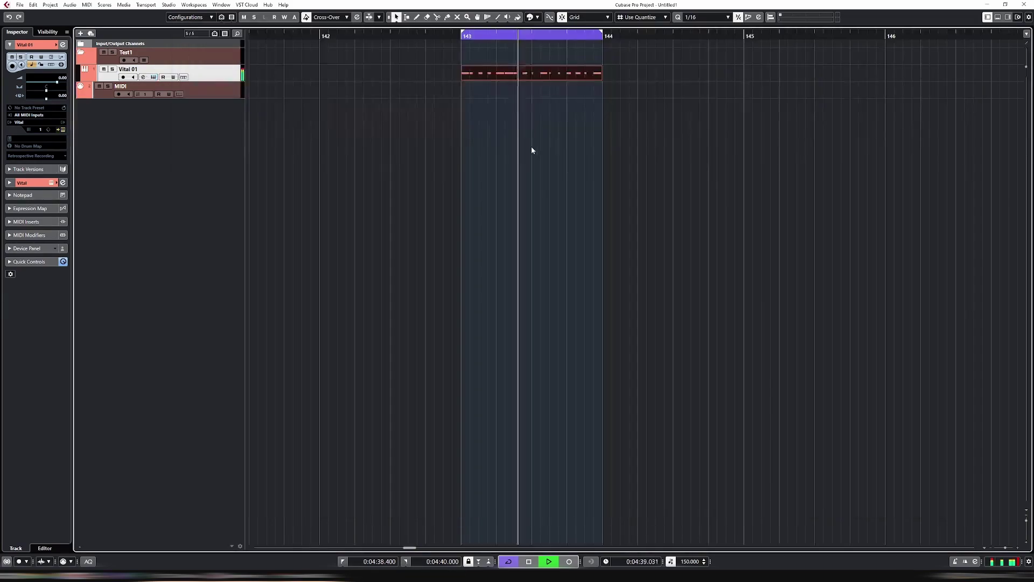
{"action": "key", "text": "ctrl+e"}
- Select the Vital 01 notes for a fresh length and velocity randomisation, then close the note editor
{"action": "scroll", "coordinate": [419, 383], "scroll_direction": "down", "scroll_amount": 5}
{"action": "left_click_drag", "start_coordinate": [412, 385], "coordinate": [696, 458]}
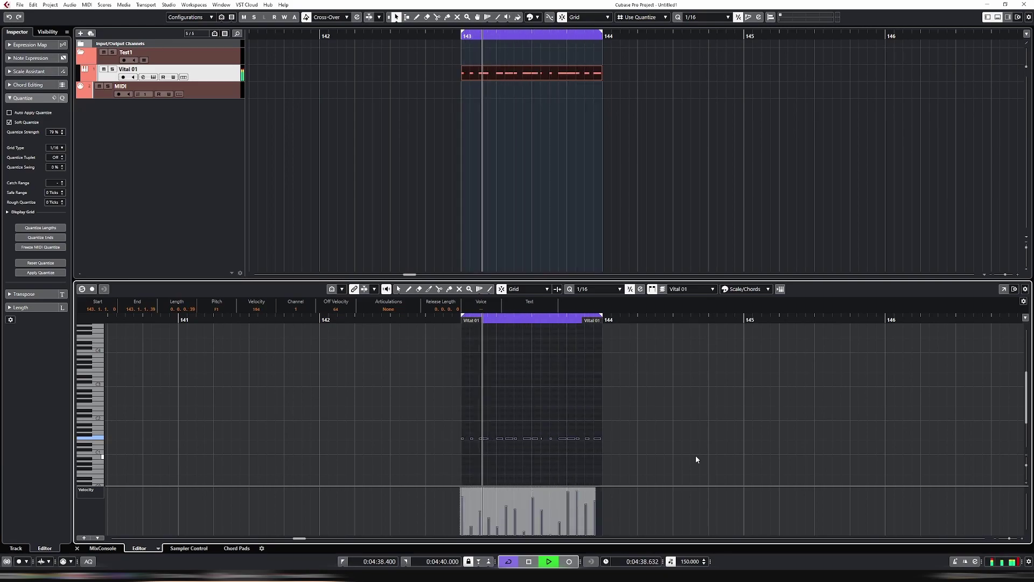
{"action": "key", "text": "ctrl+e"}
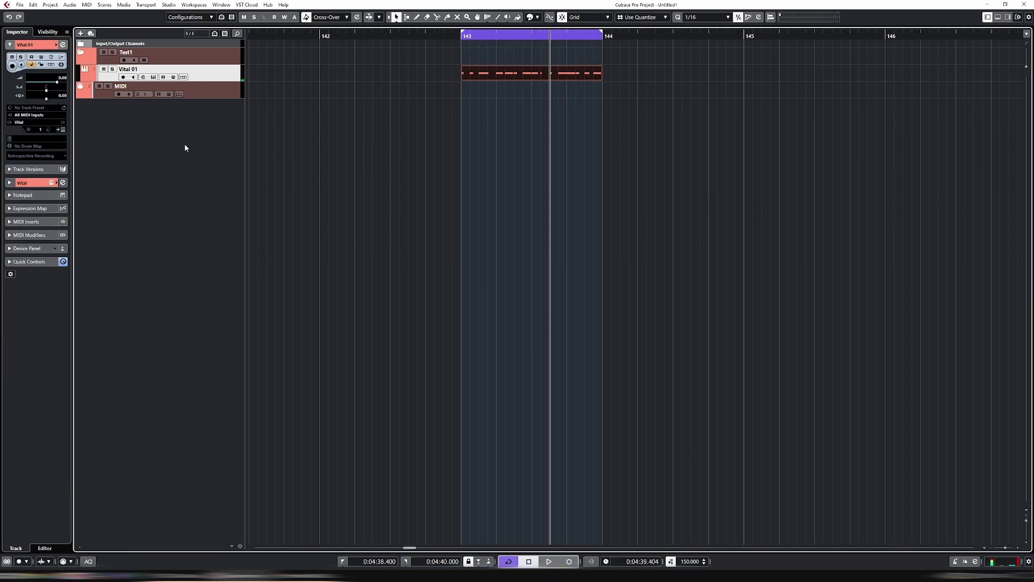
{"action": "left_click", "coordinate": [87, 4]}
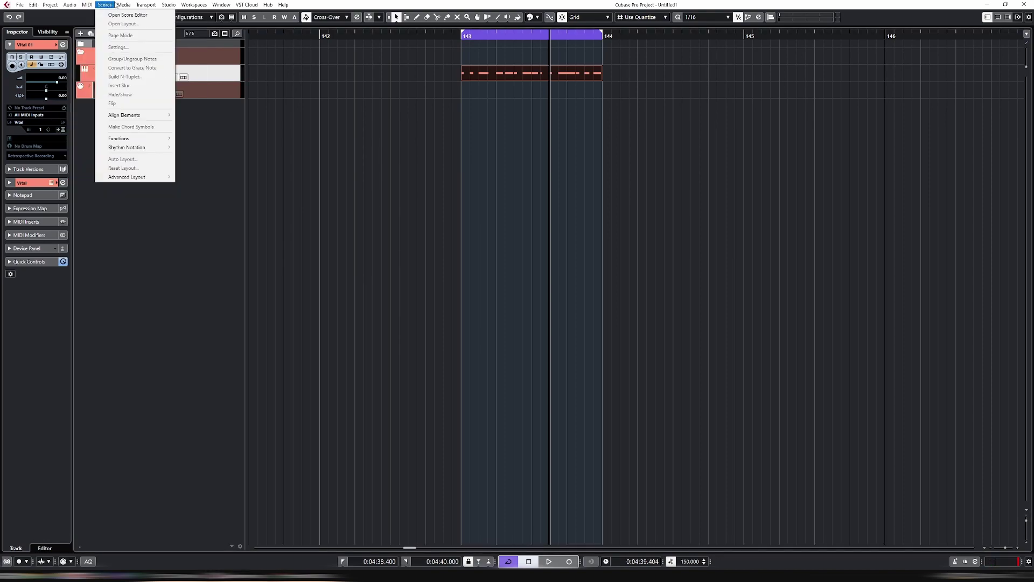
{"action": "left_click", "coordinate": [172, 211]}
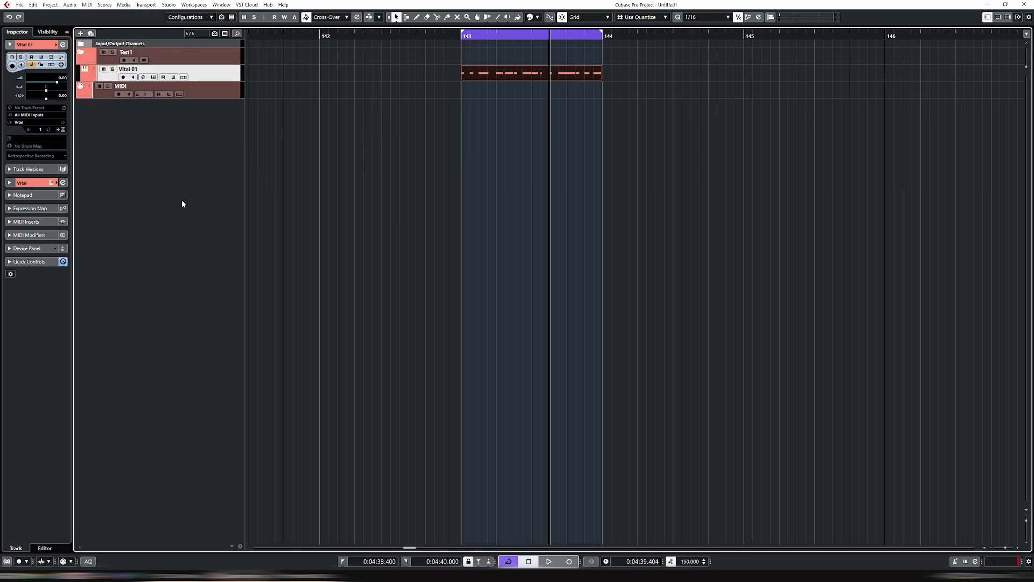